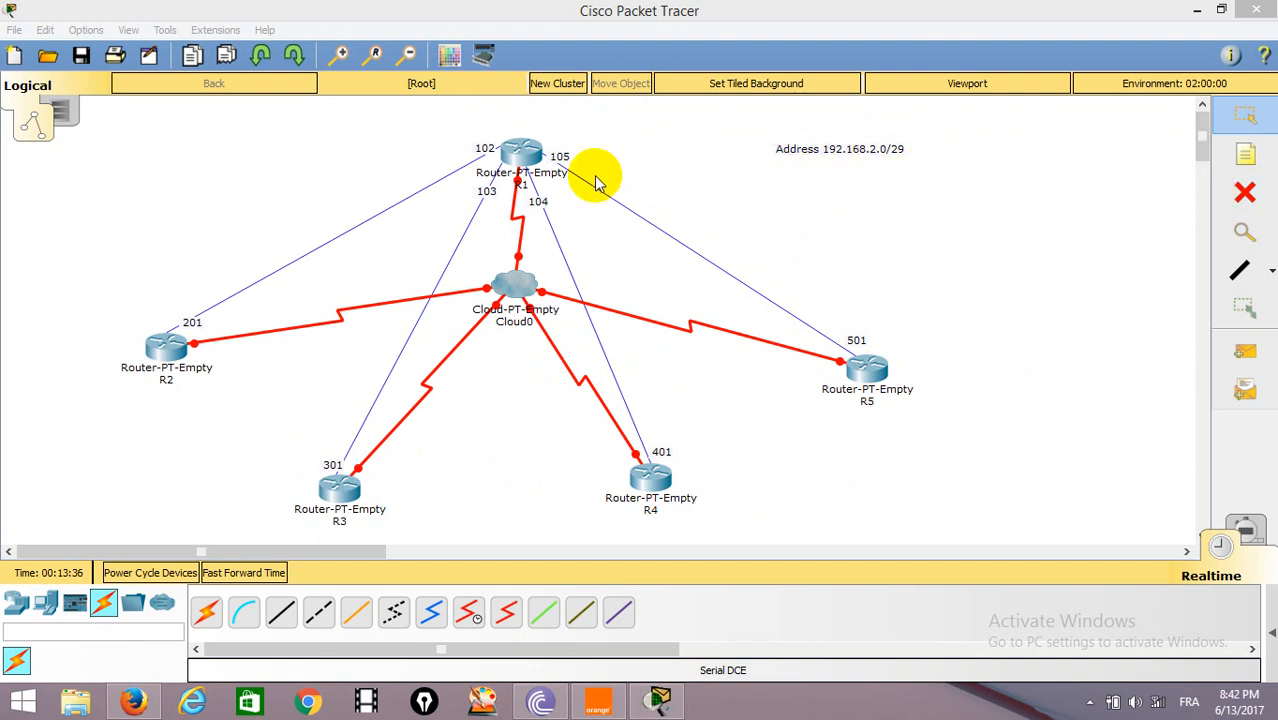
Open router R1's command line and enter privileged mode, followed by global configuration mode with conf t.
left_click(540, 172)
left_click_drag(650, 131, 894, 40)
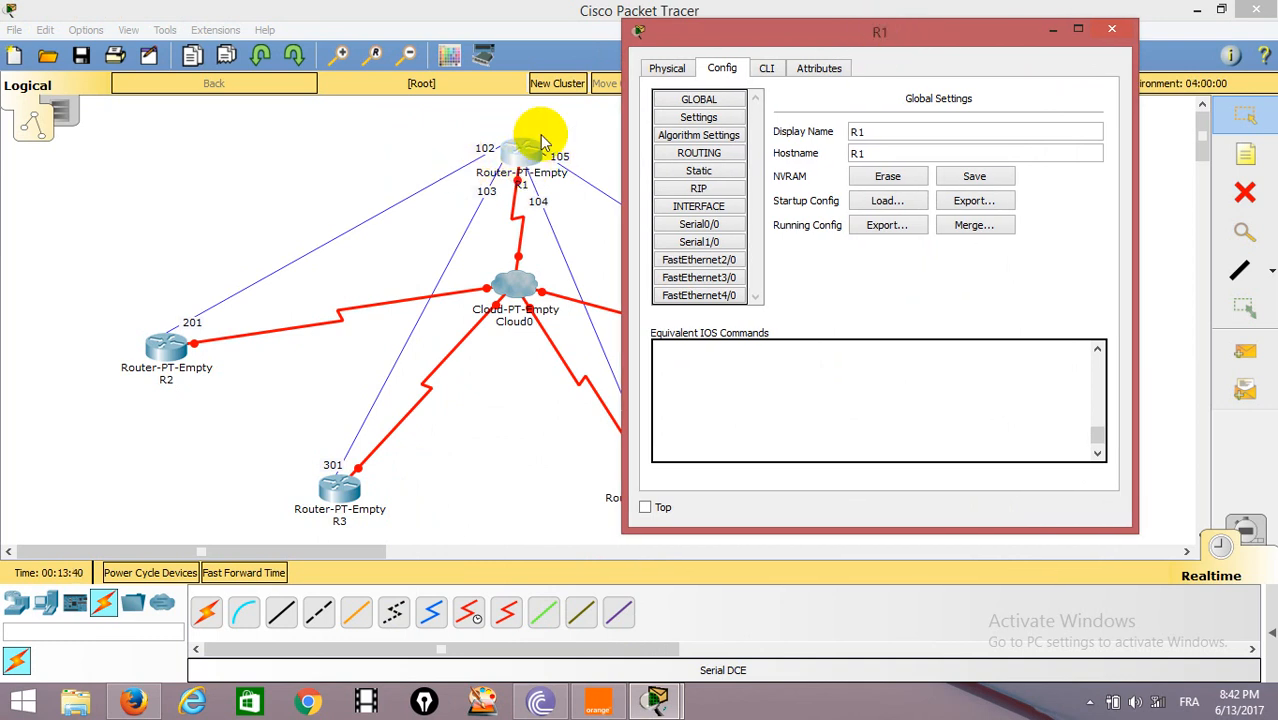
left_click(766, 68)
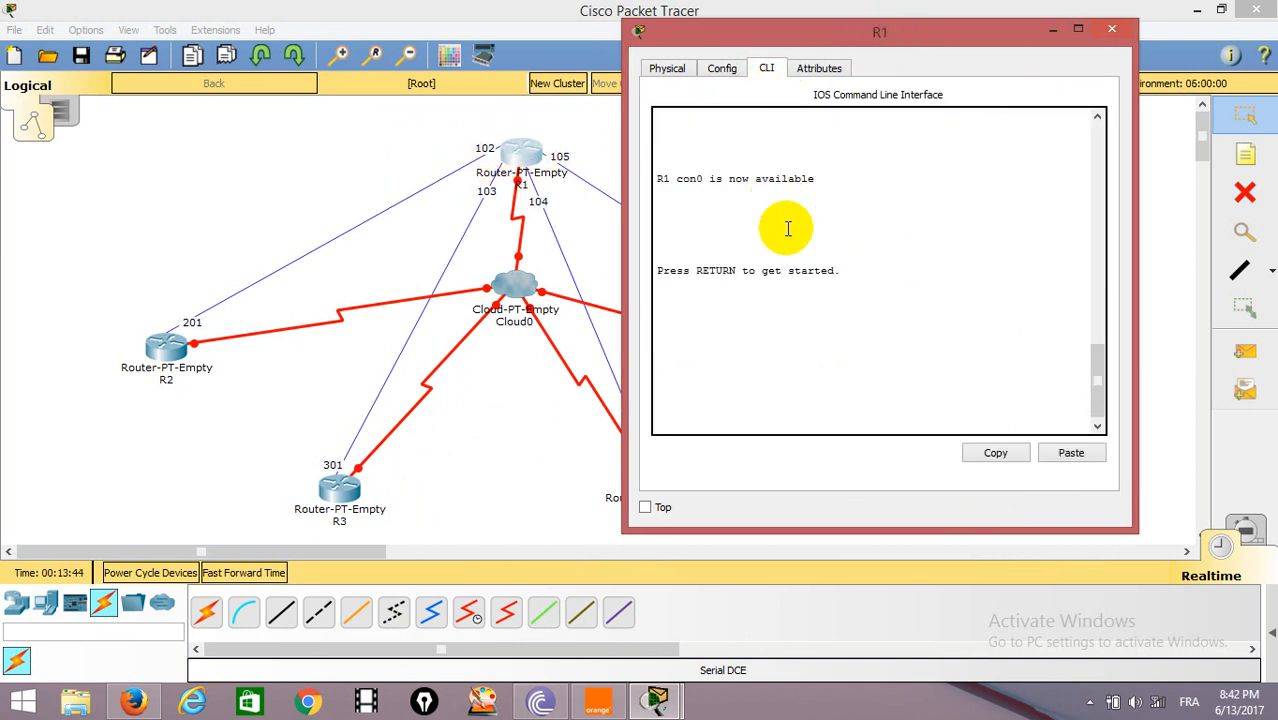
key("Return")
type("r")
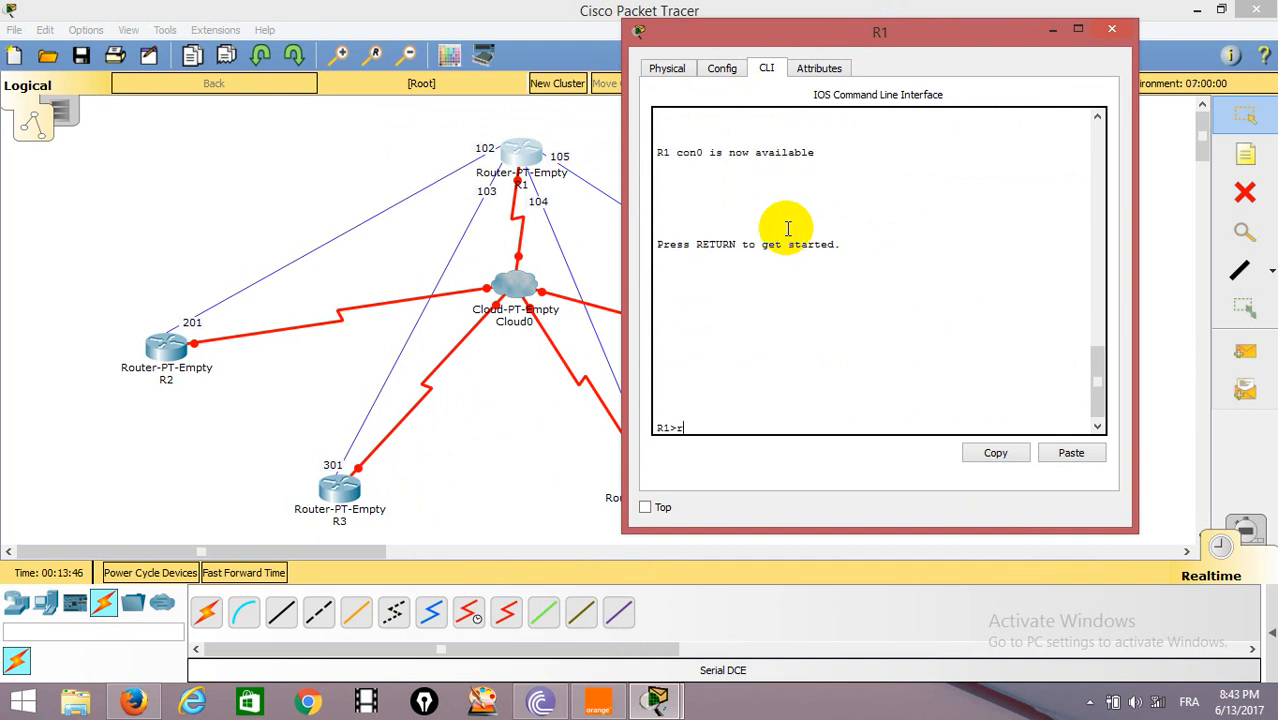
key("BackSpace")
type("en")
key("Return")
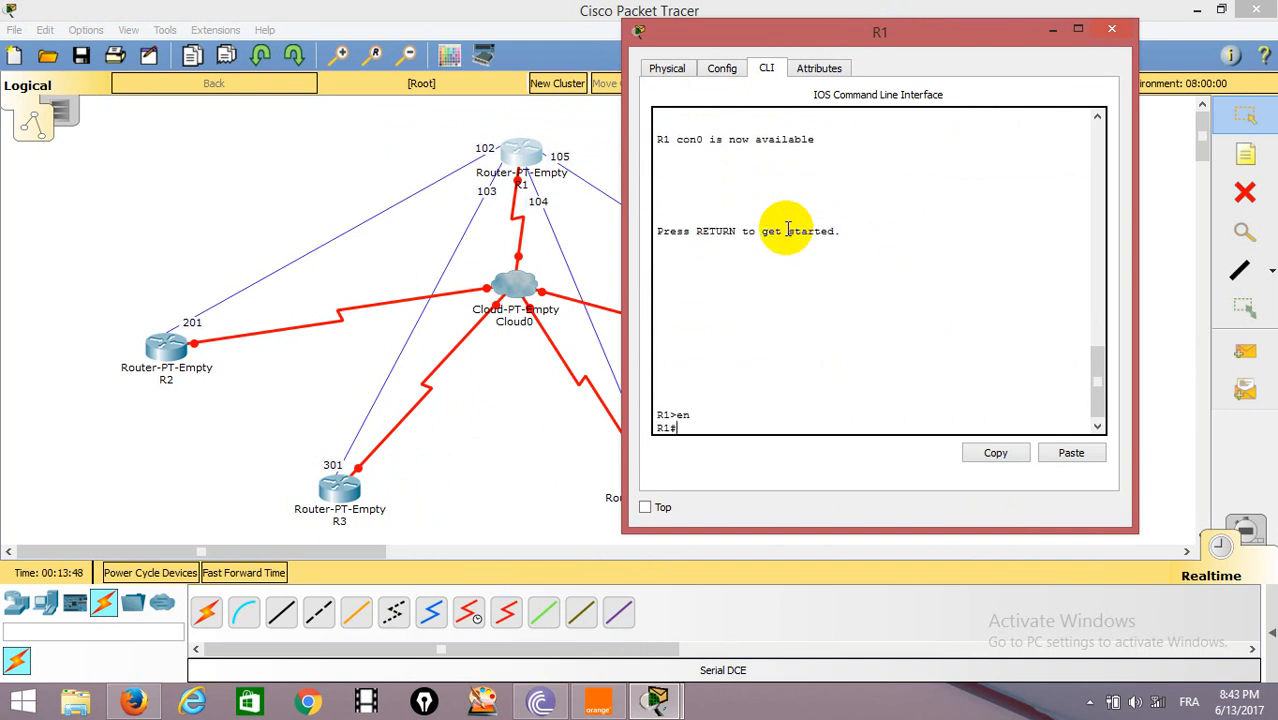
type("conf t")
key("Return")
Configure R1's serial interface se0/0 with Frame Relay encapsulation.
type("in")
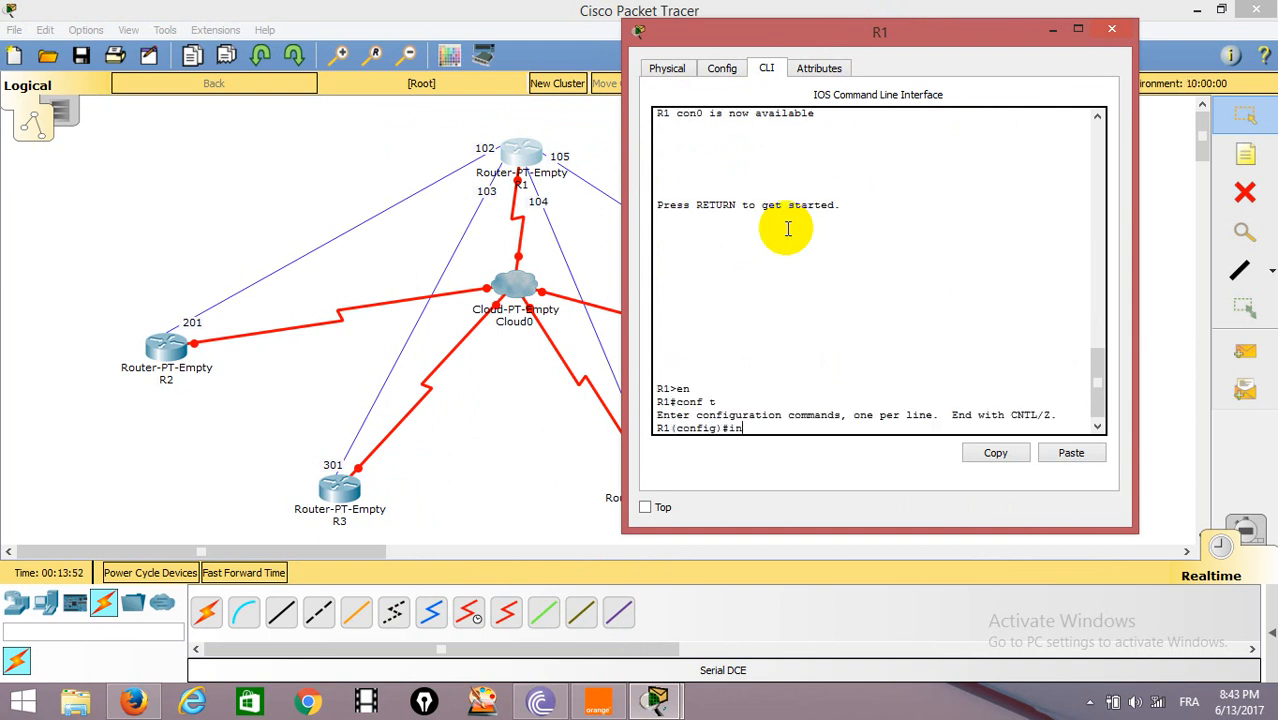
type("t se0/0")
key("Return")
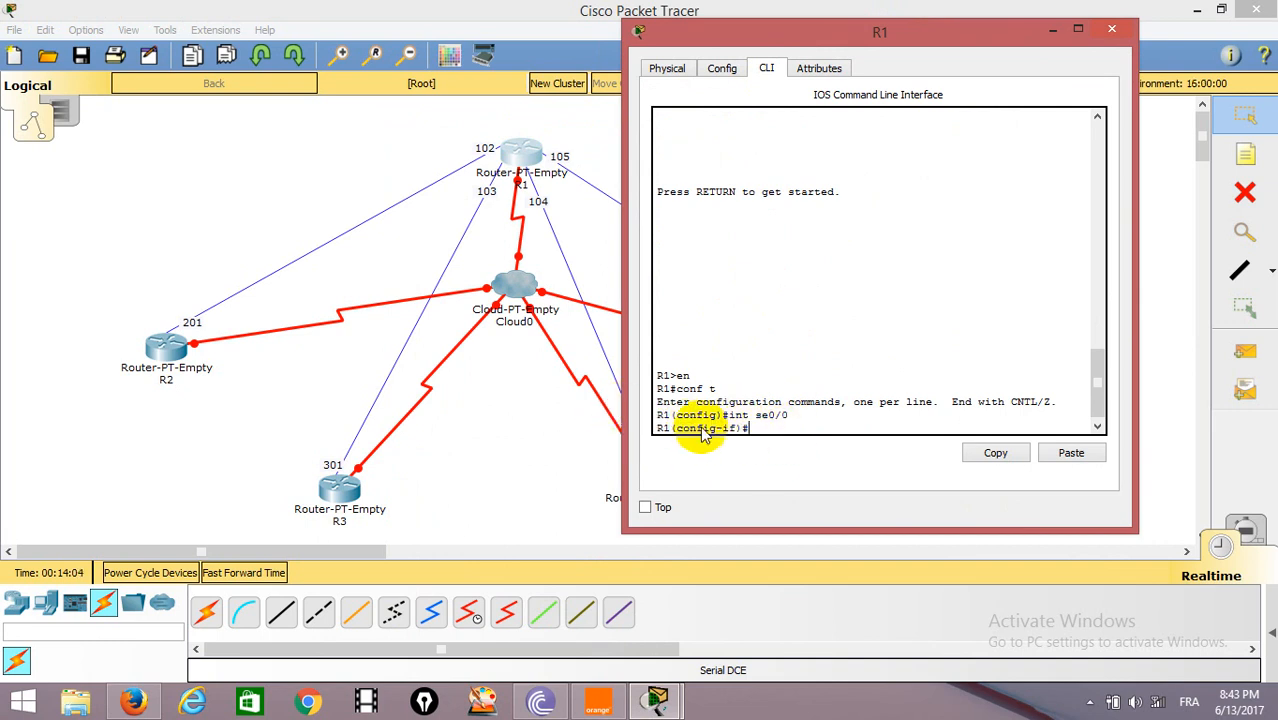
left_click_drag(1097, 372, 1115, 398)
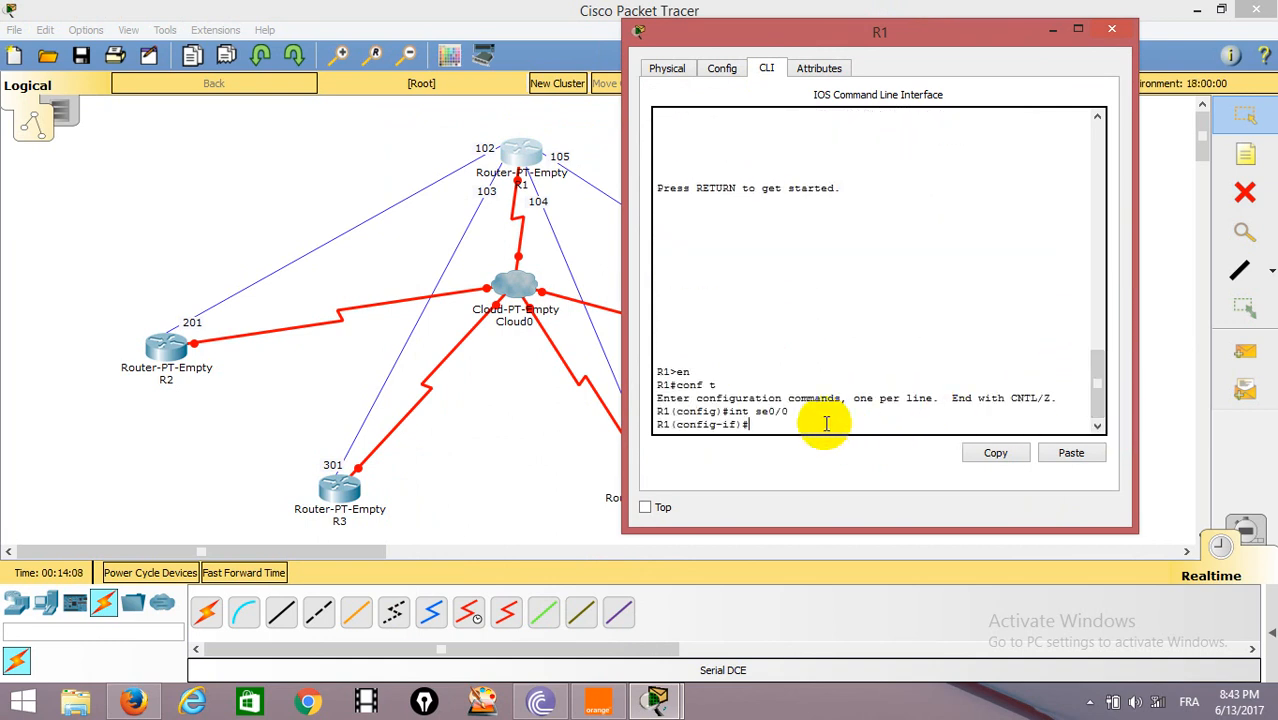
key("Tab")
type("fr")
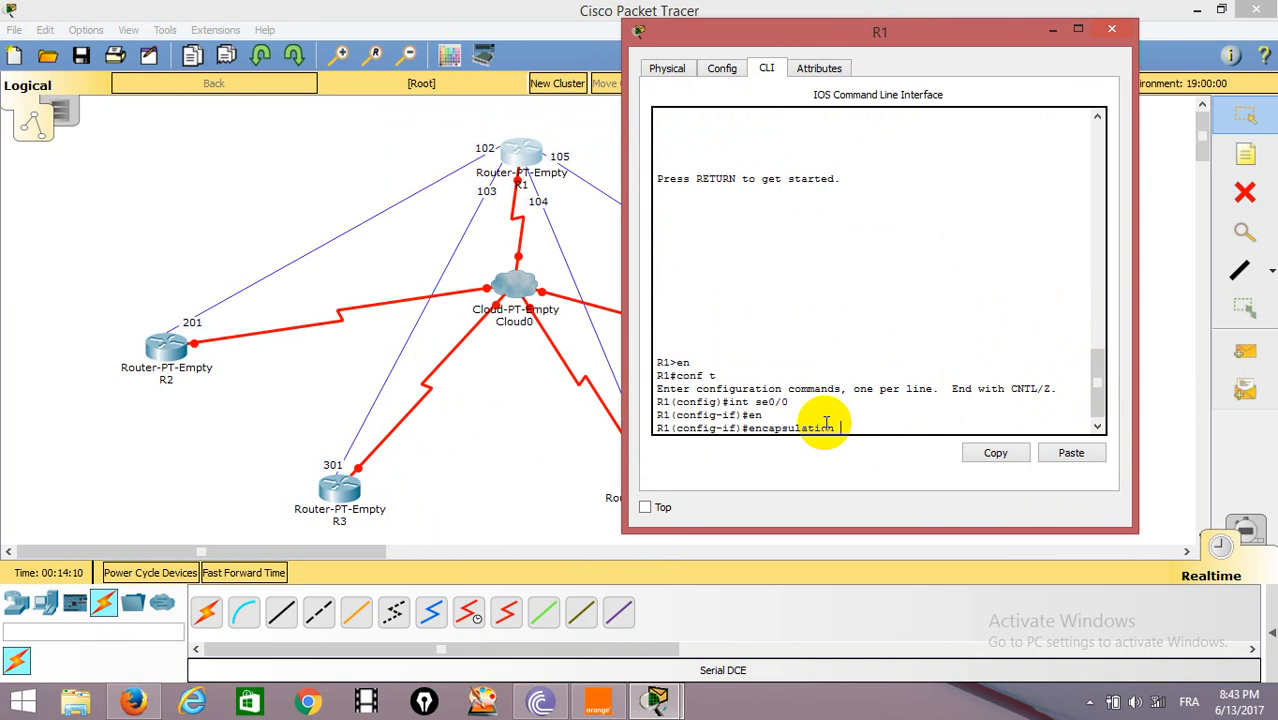
key("Tab")
key("Return")
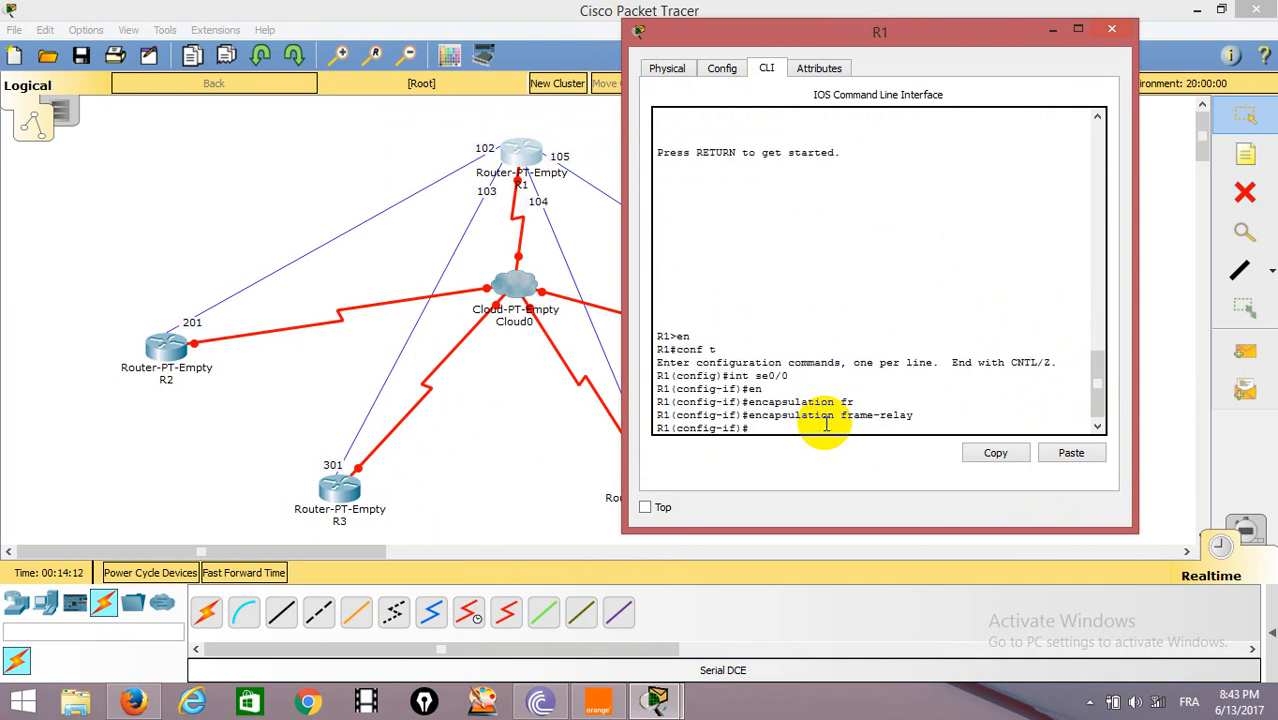
Enable R1's se0/0 interface with no shut and exit to global configuration mode.
type("nio shut")
key("Left")
key("Left")
key("Left")
key("Left")
key("Left")
key("BackSpace")
key("Return")
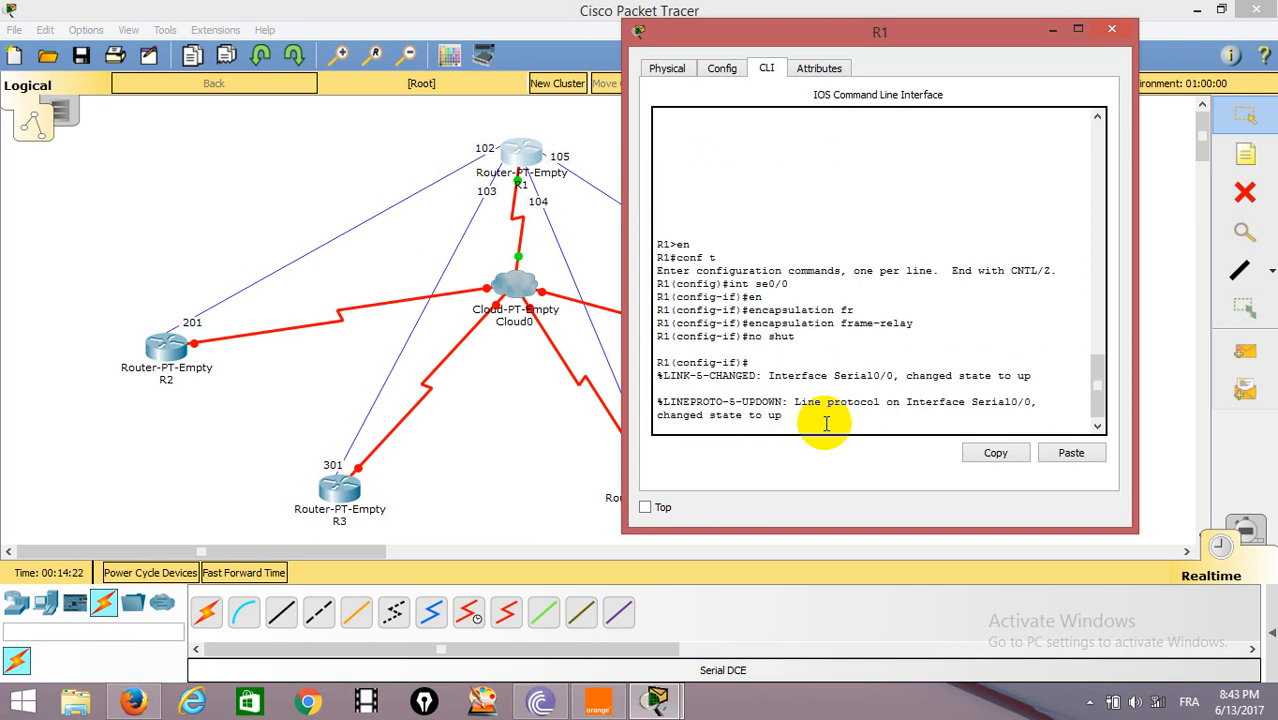
key("Return")
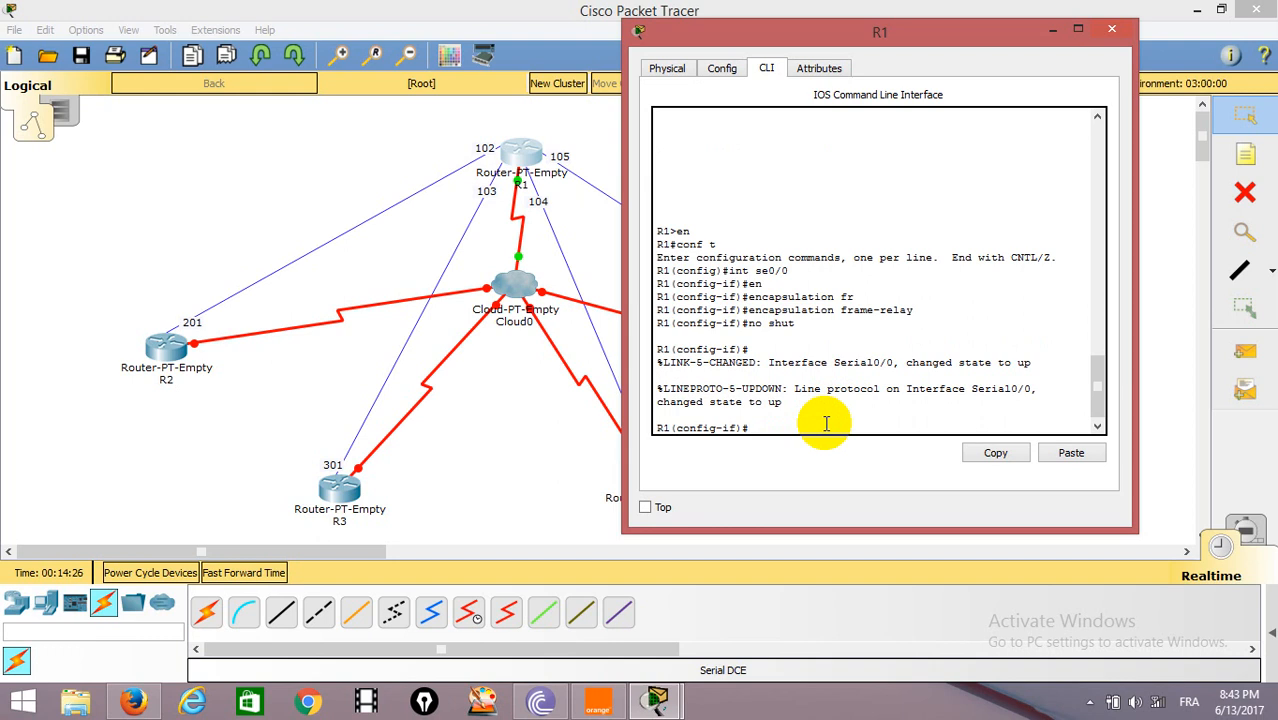
type("exit")
key("Return")
key("Return")
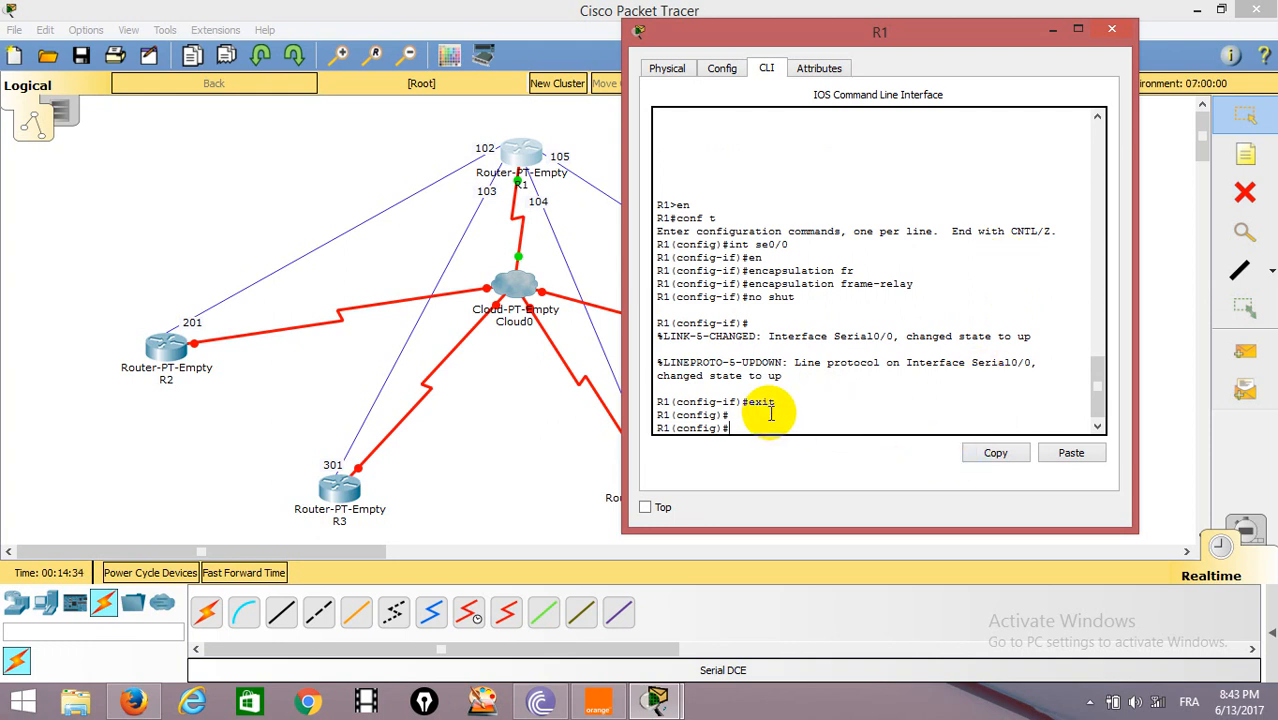
Create the multipoint subinterface se0/0.102 on R1.
type("int se0/0")
left_click(272, 258)
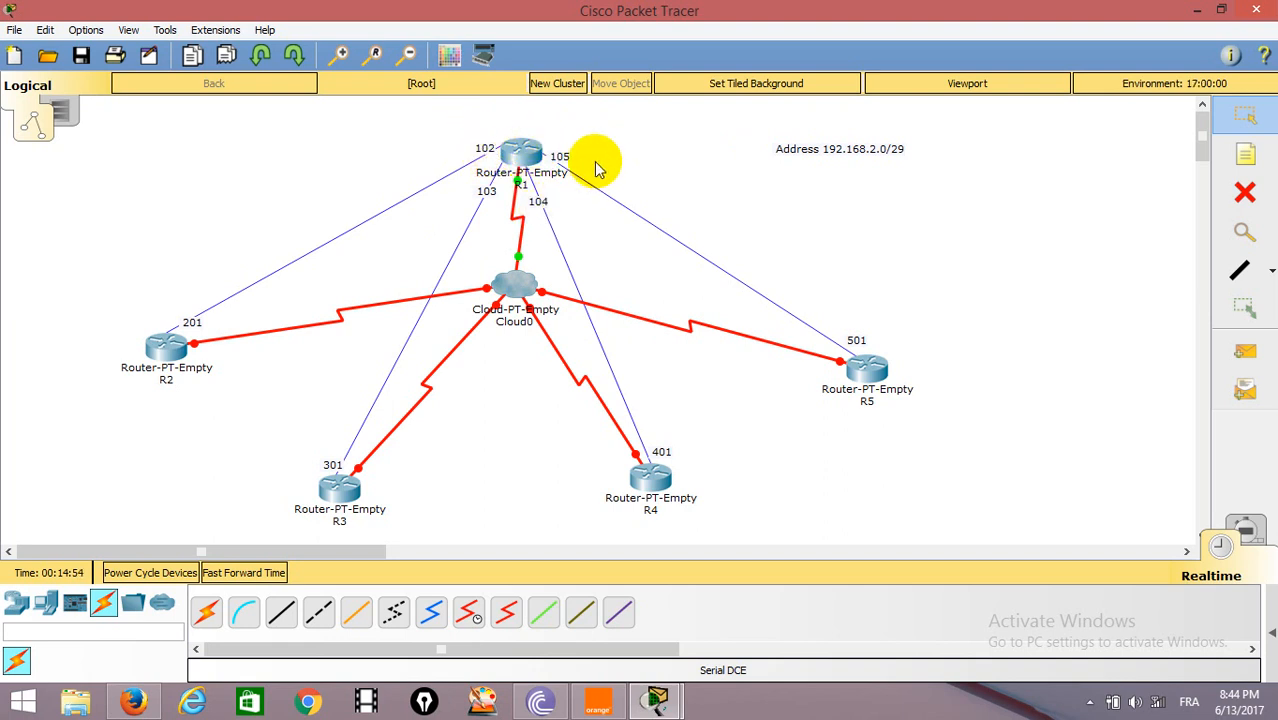
left_click(522, 152)
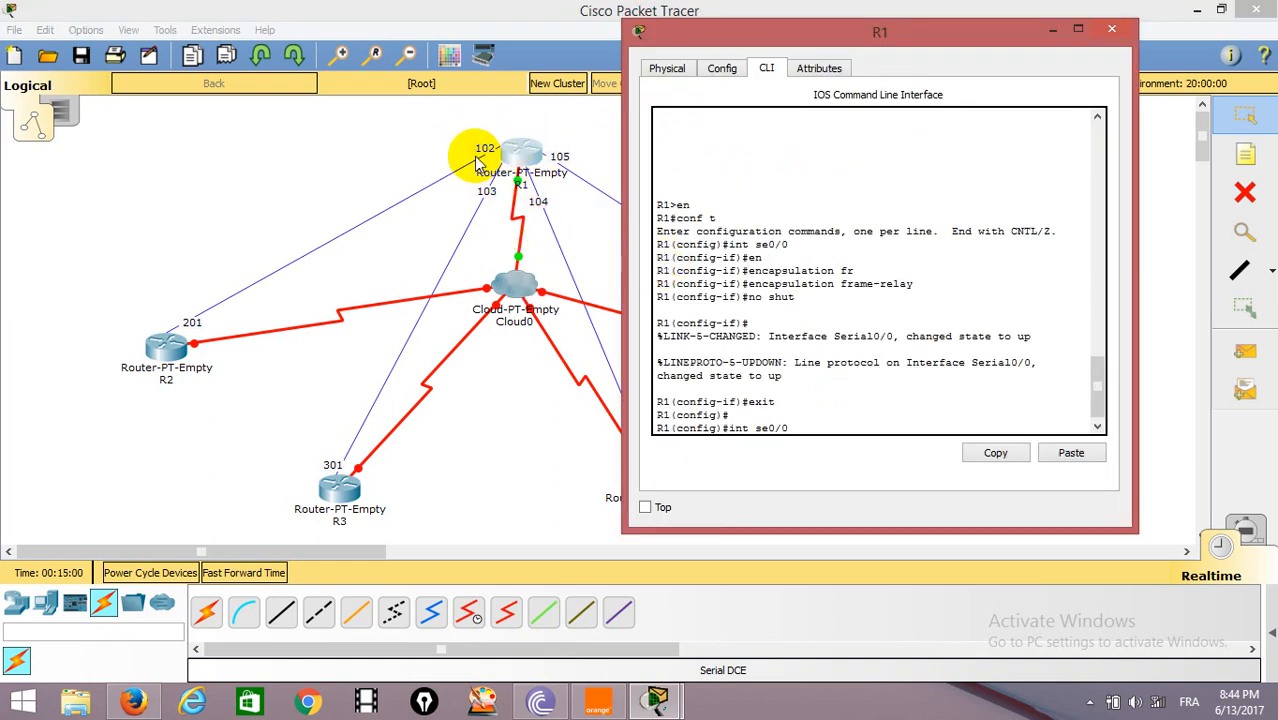
type(".")
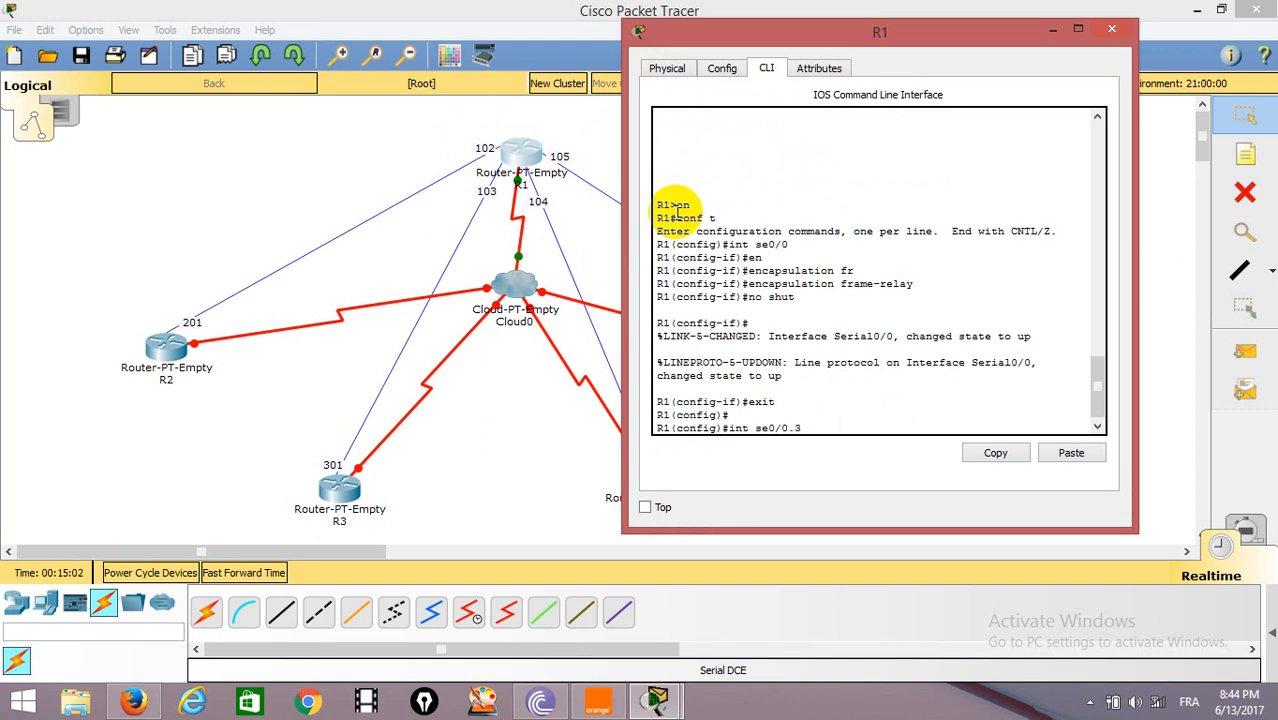
type("102")
type("u")
key("Tab")
key("Return")
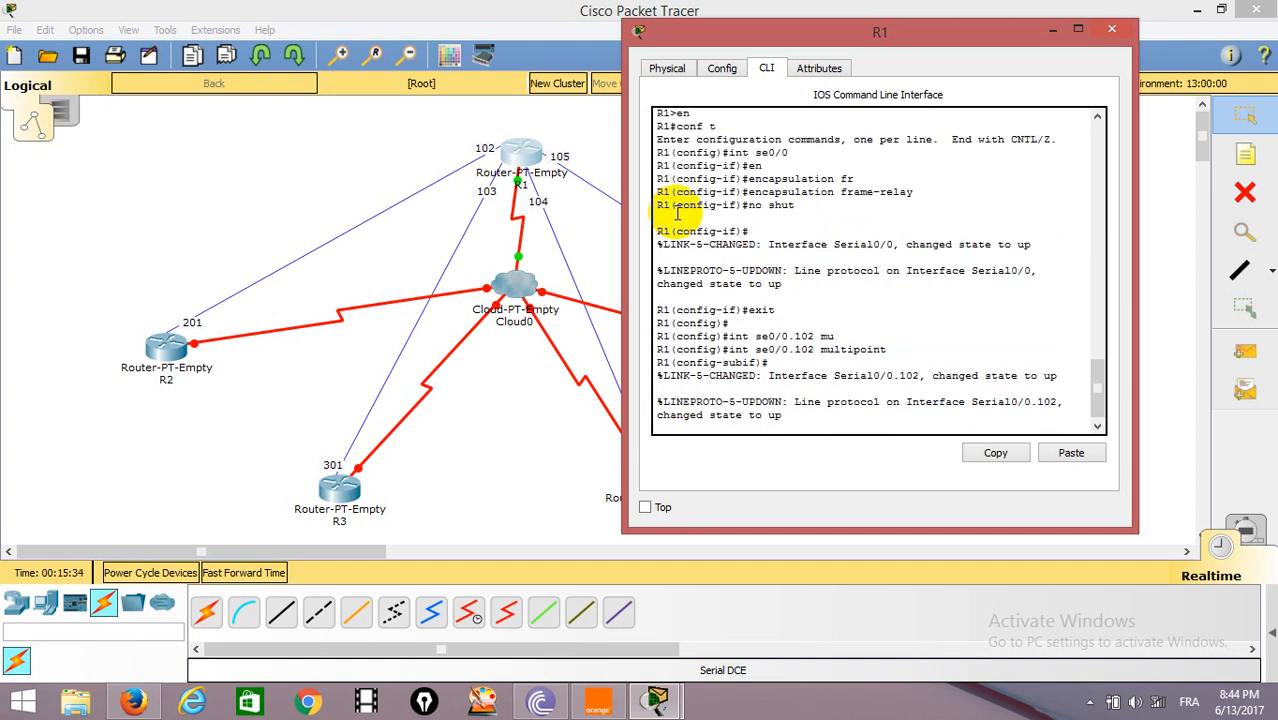
key("Return")
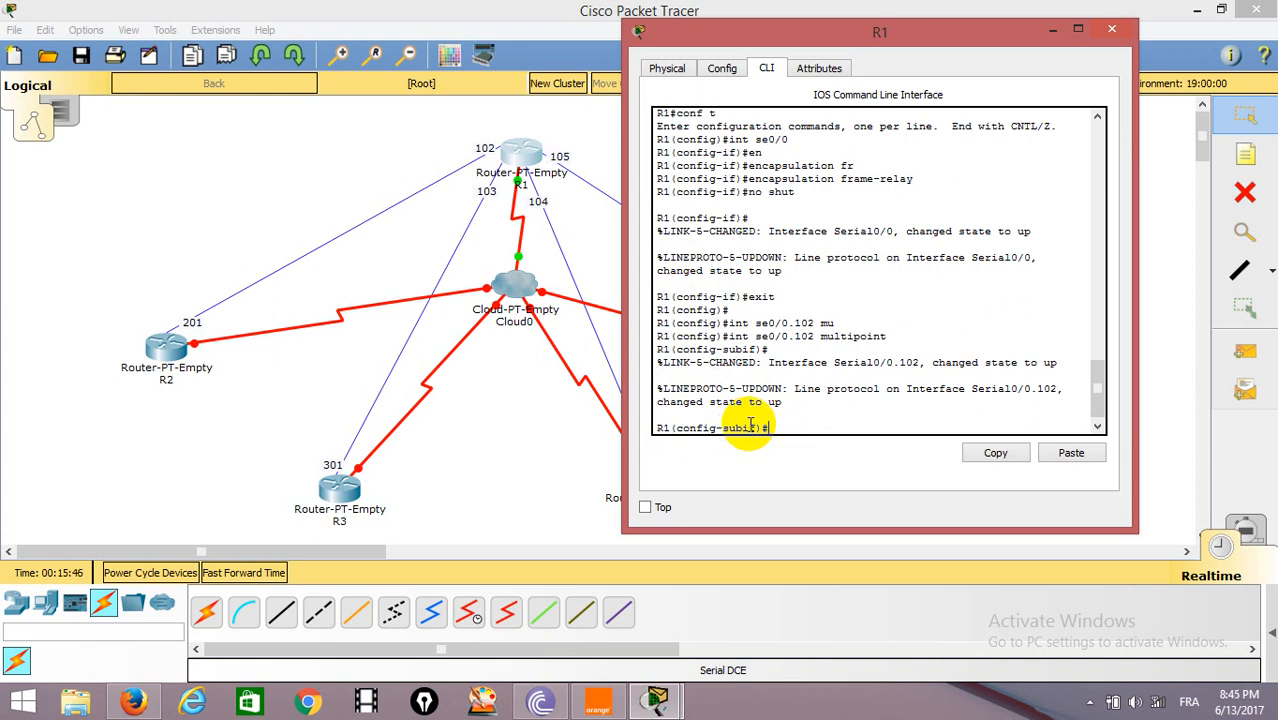
Assign IP address 192.168.2.1 with mask 255.255.255.248 to R1's subinterface se0/0.102.
type("ip address 192.168.2")
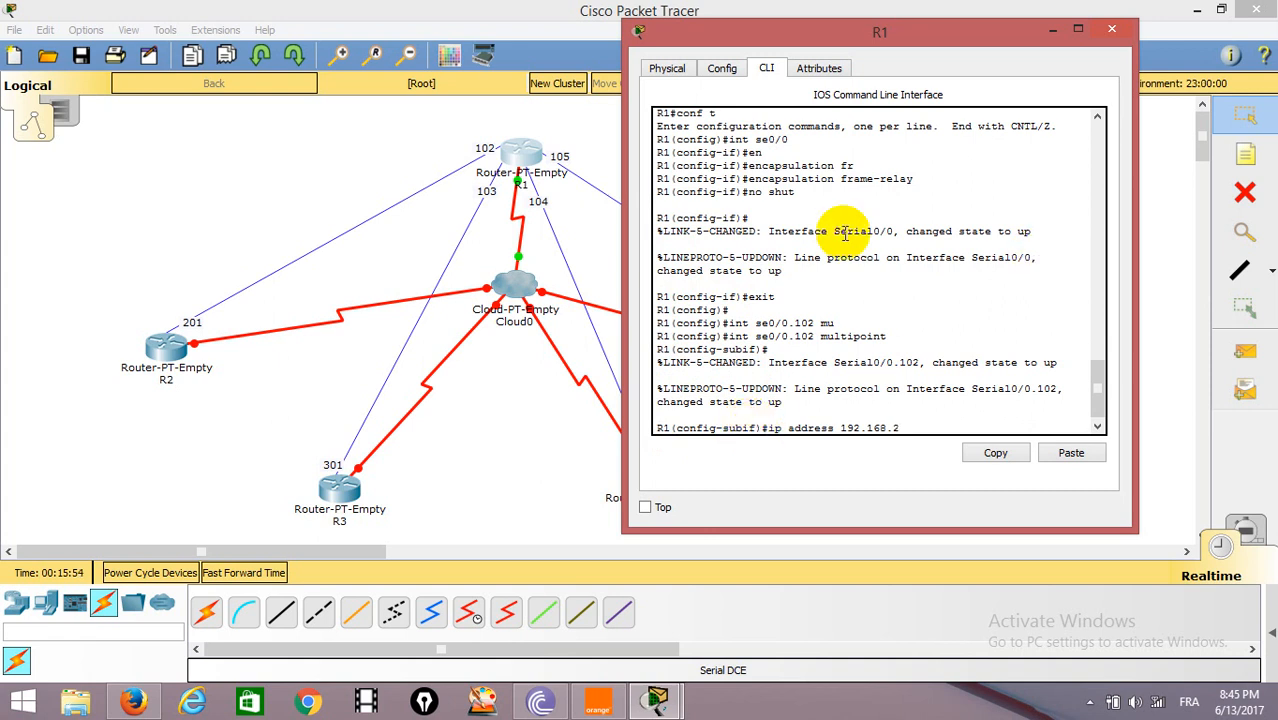
left_click_drag(918, 34, 903, 230)
left_click_drag(928, 220, 961, 67)
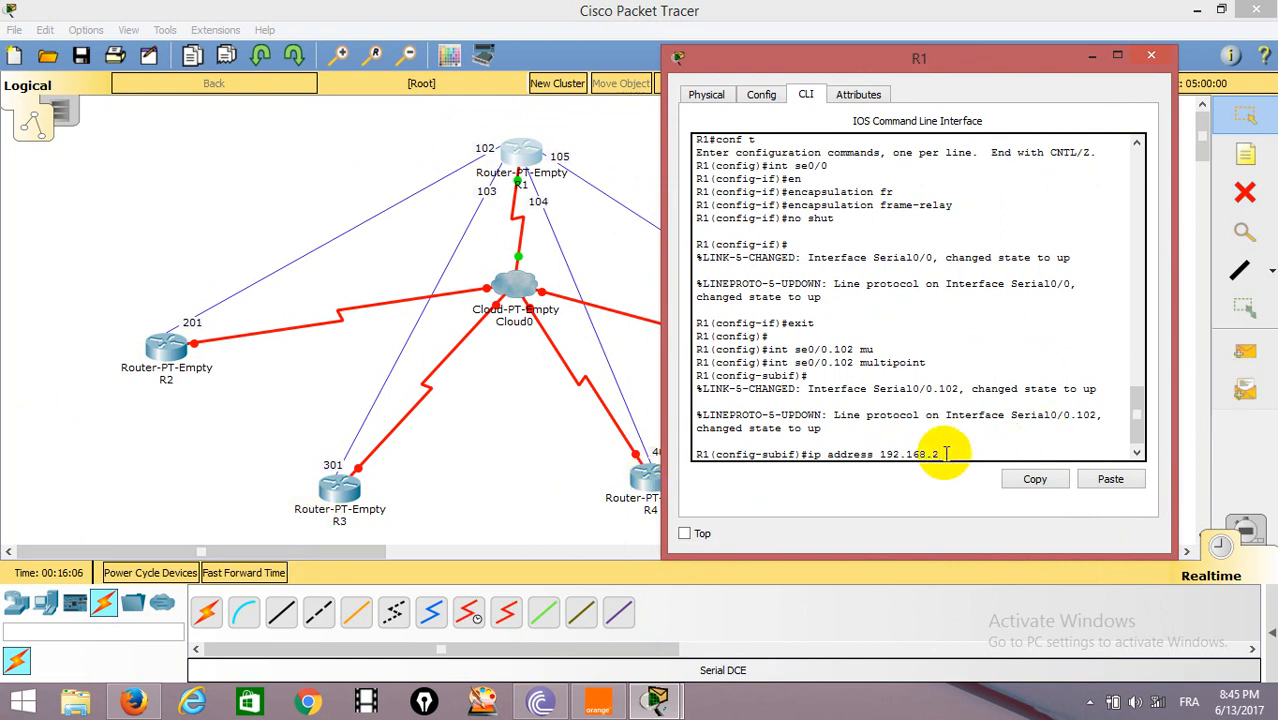
type(".1 255.255.255.248")
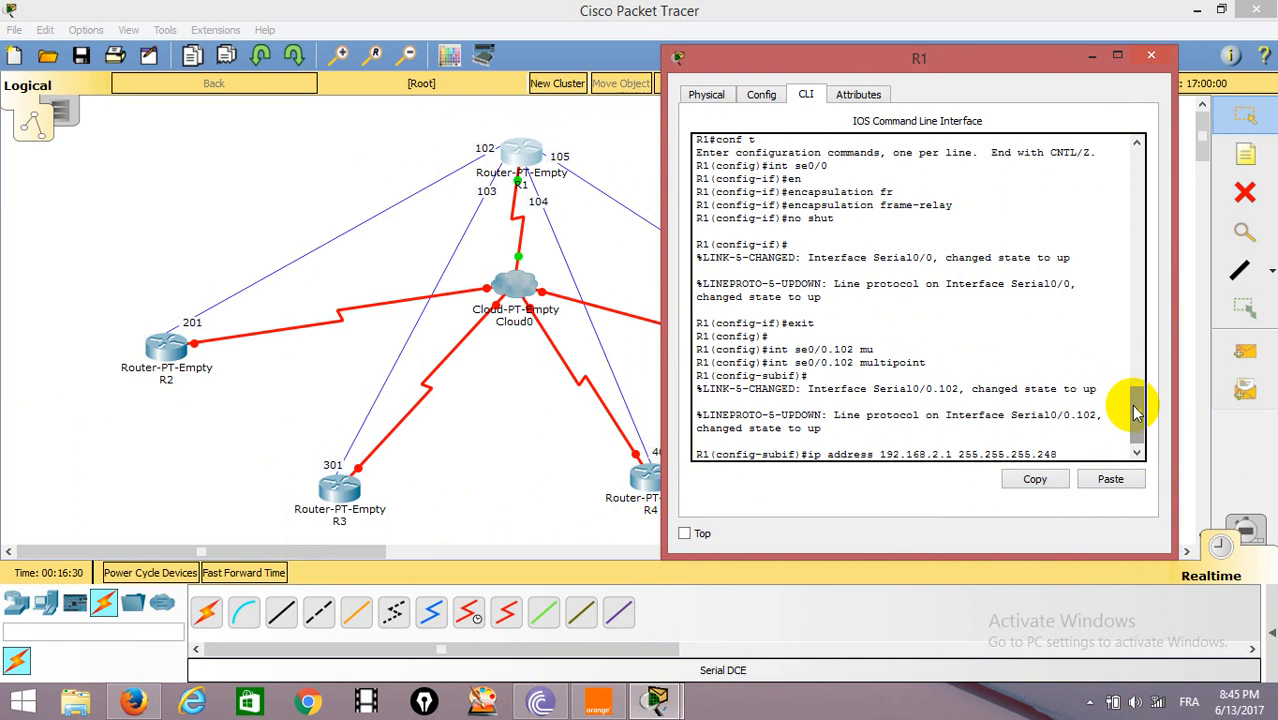
key("Return")
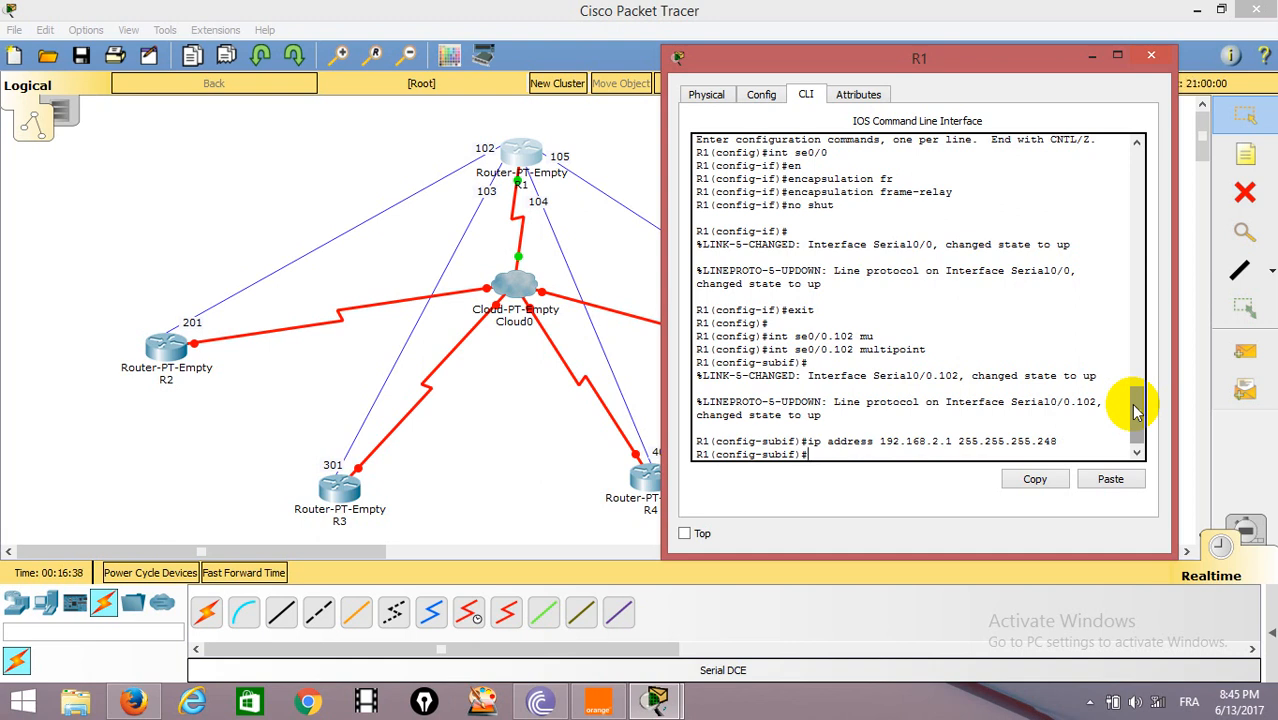
Add a Frame Relay map on R1's subinterface from IP 192.168.2.2 to DLCI 102.
type("fr")
key("Tab")
type("m")
key("Tab")
type("ip")
key("Tab")
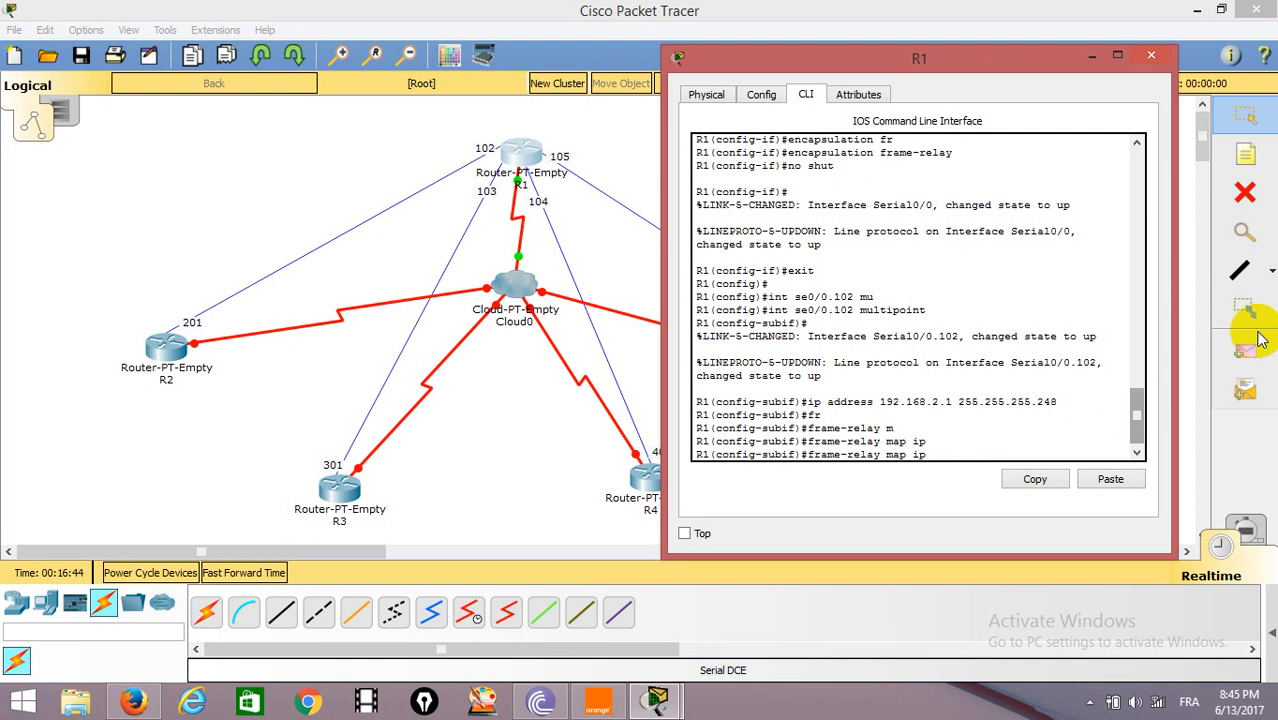
left_click(238, 197)
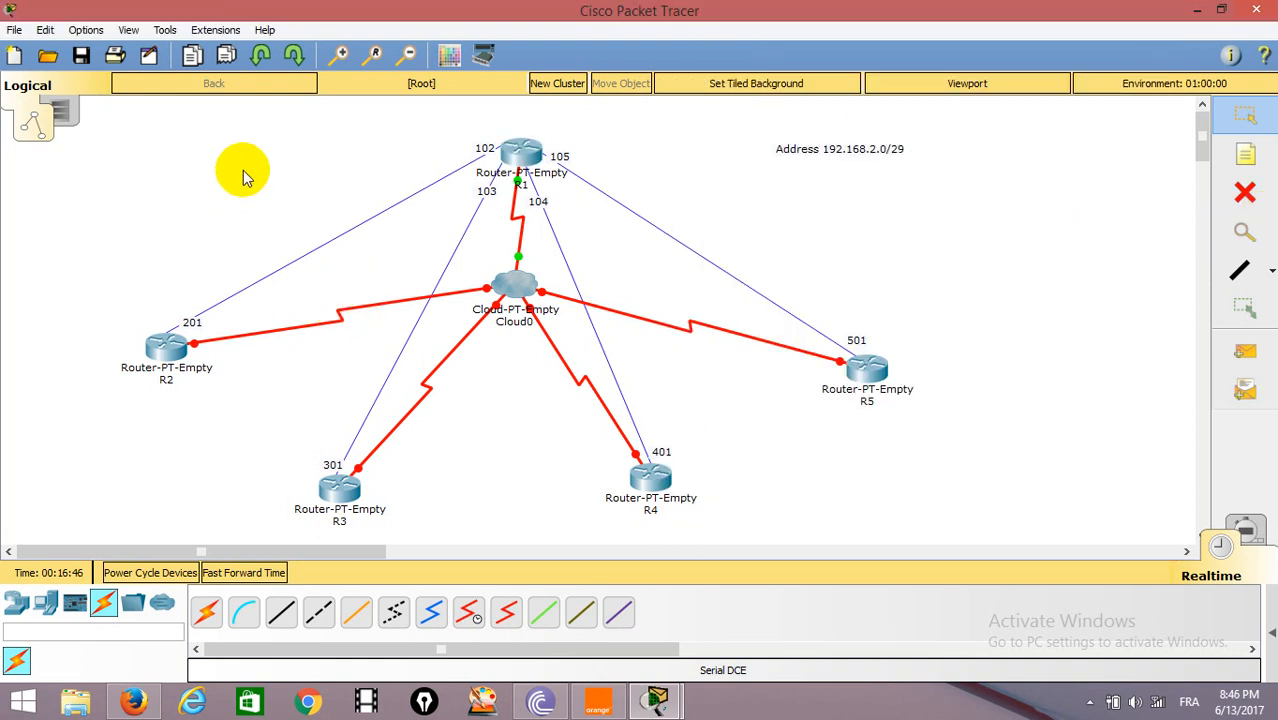
left_click(519, 160)
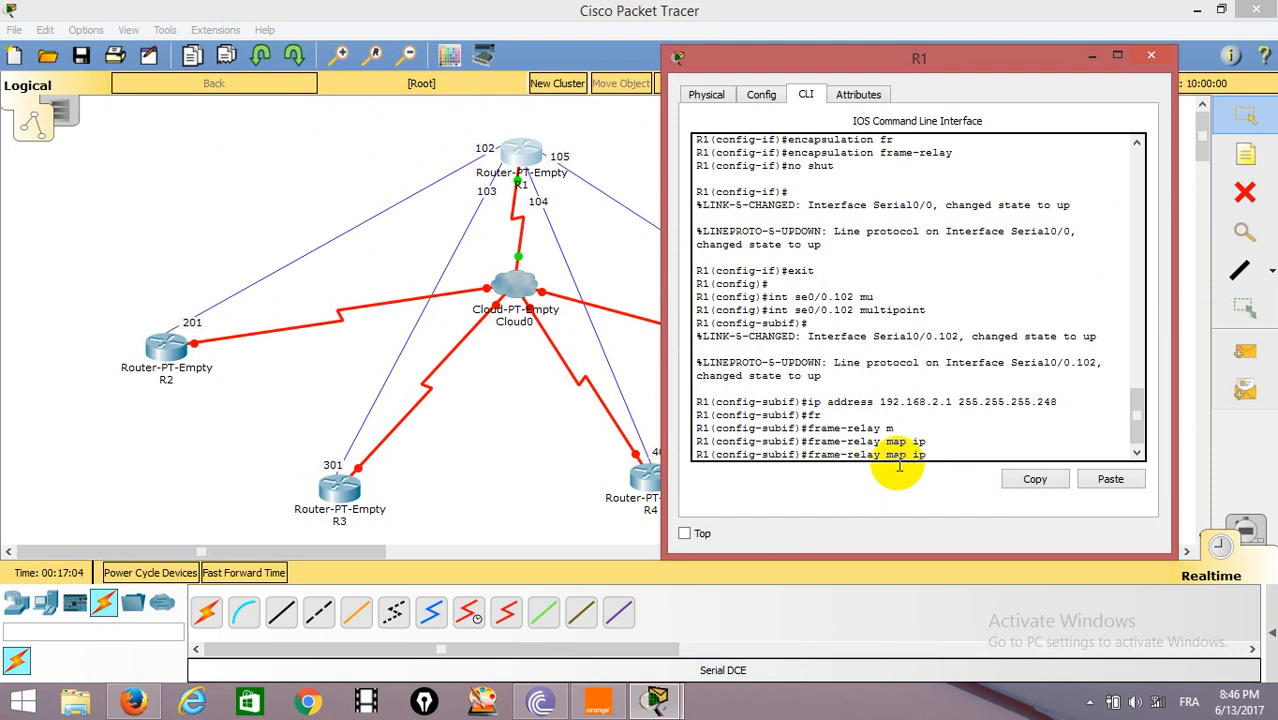
type("192.168.2.2")
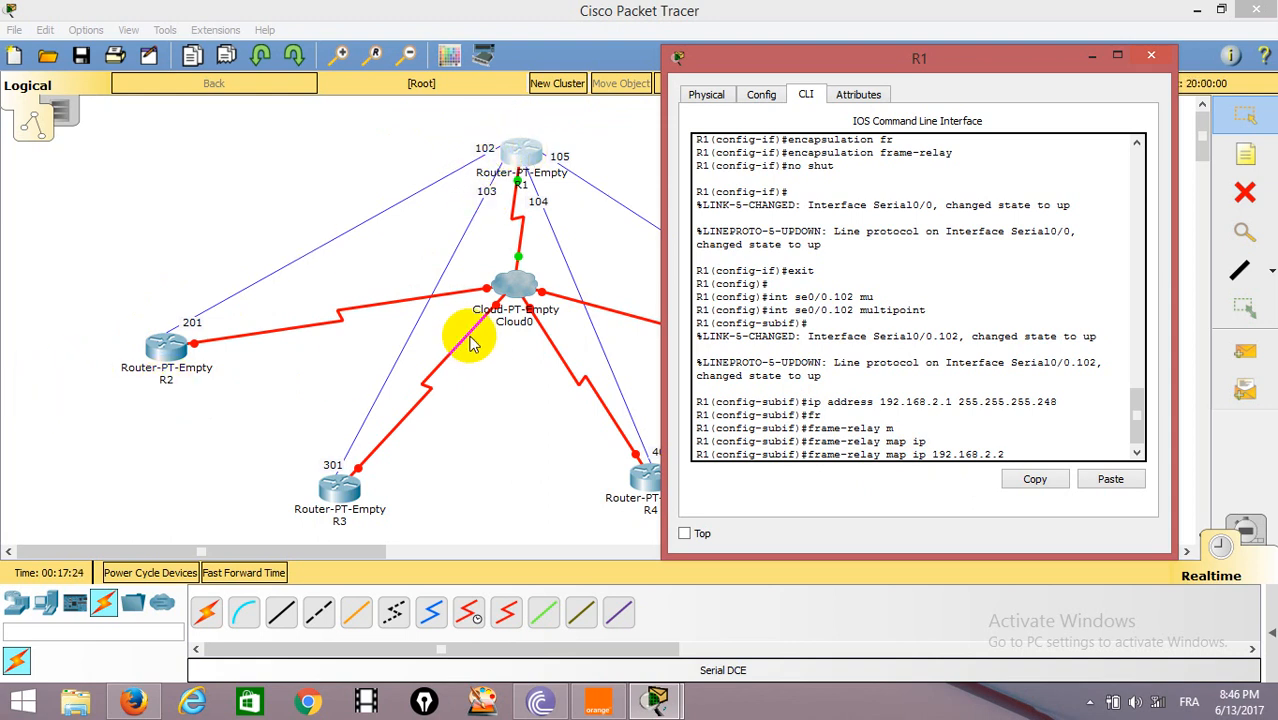
type("102")
key("Return")
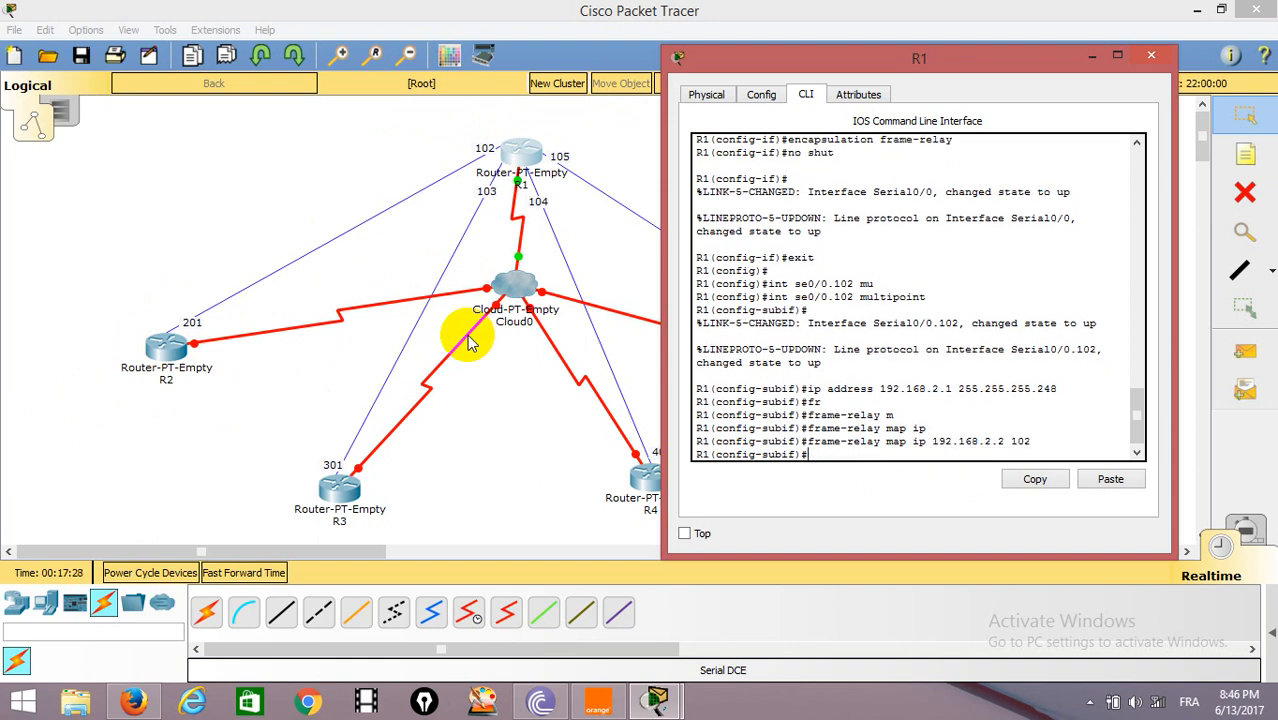
Add a Frame Relay map on R1's subinterface from IP 192.168.2.3 to DLCI 103.
key("Up")
key("BackSpace")
key("BackSpace")
key("BackSpace")
key("BackSpace")
key("BackSpace")
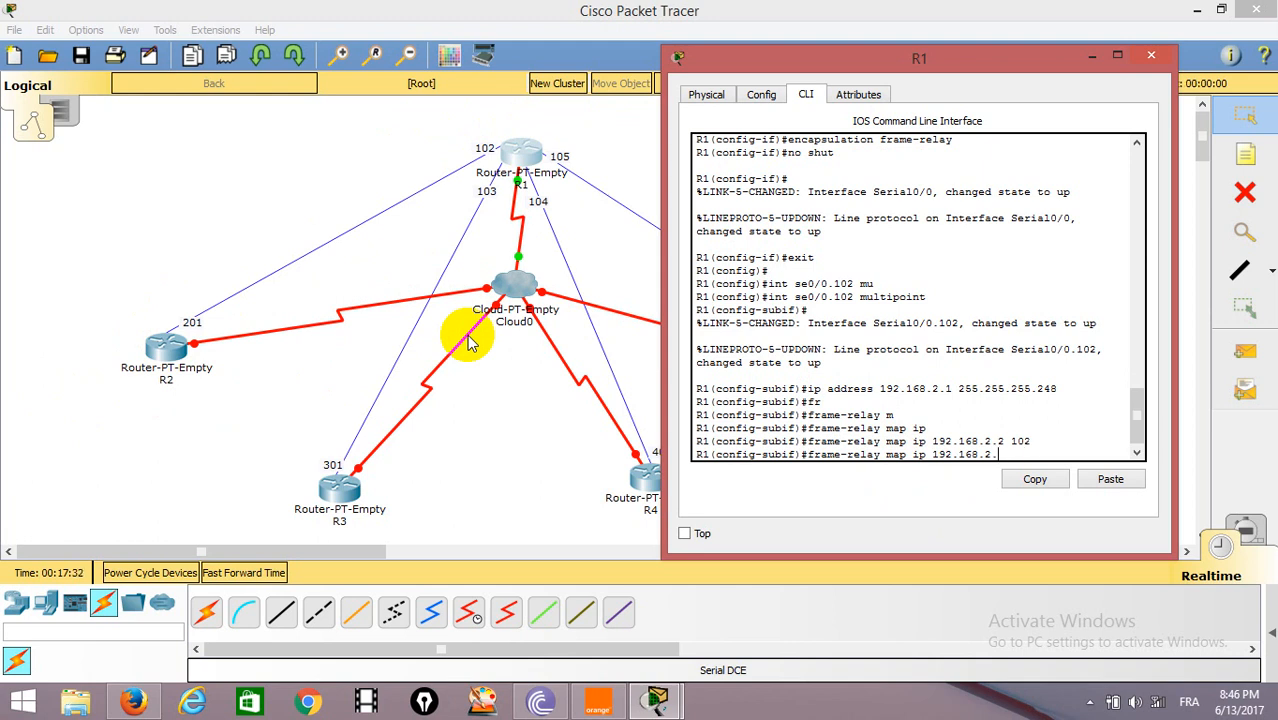
type("3 103")
key("Return")
Add a Frame Relay map on R1's subinterface from IP 192.168.2.4 to DLCI 104.
key("Up")
key("BackSpace")
key("BackSpace")
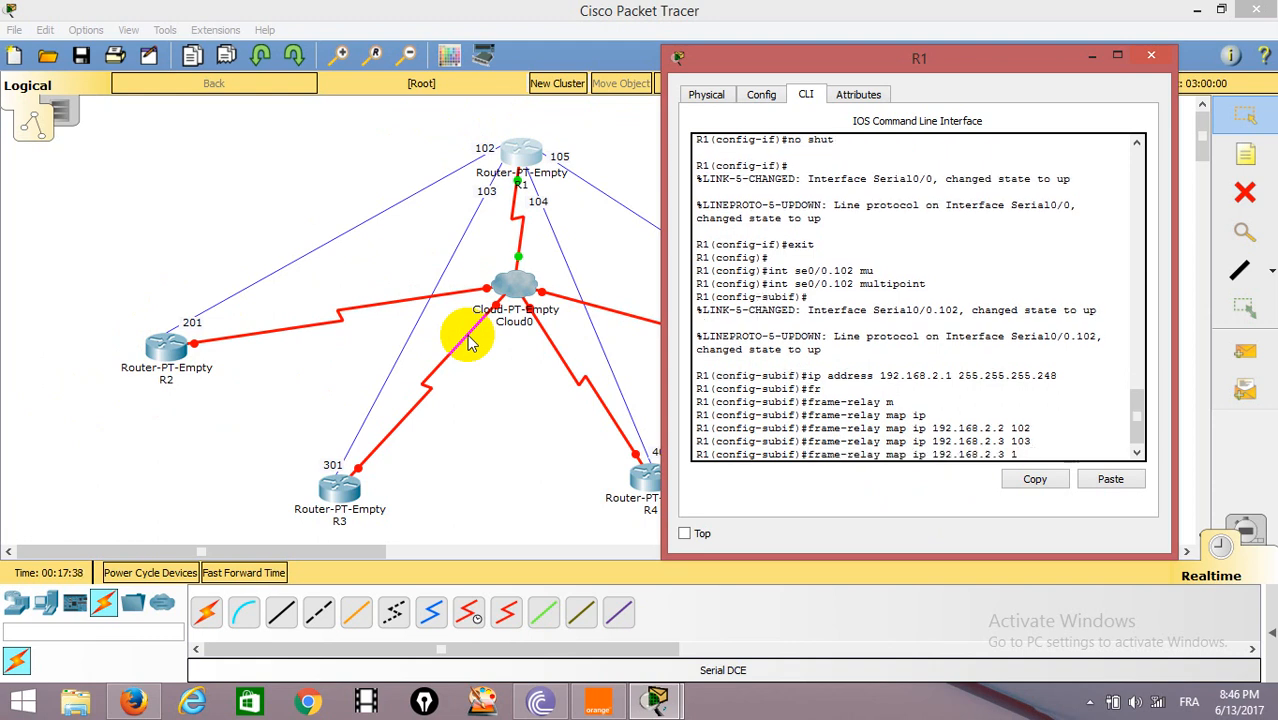
key("BackSpace")
type("4 104")
key("Return")
Add a Frame Relay map on R1's subinterface from IP 192.168.2.5 to DLCI 105.
key("Up")
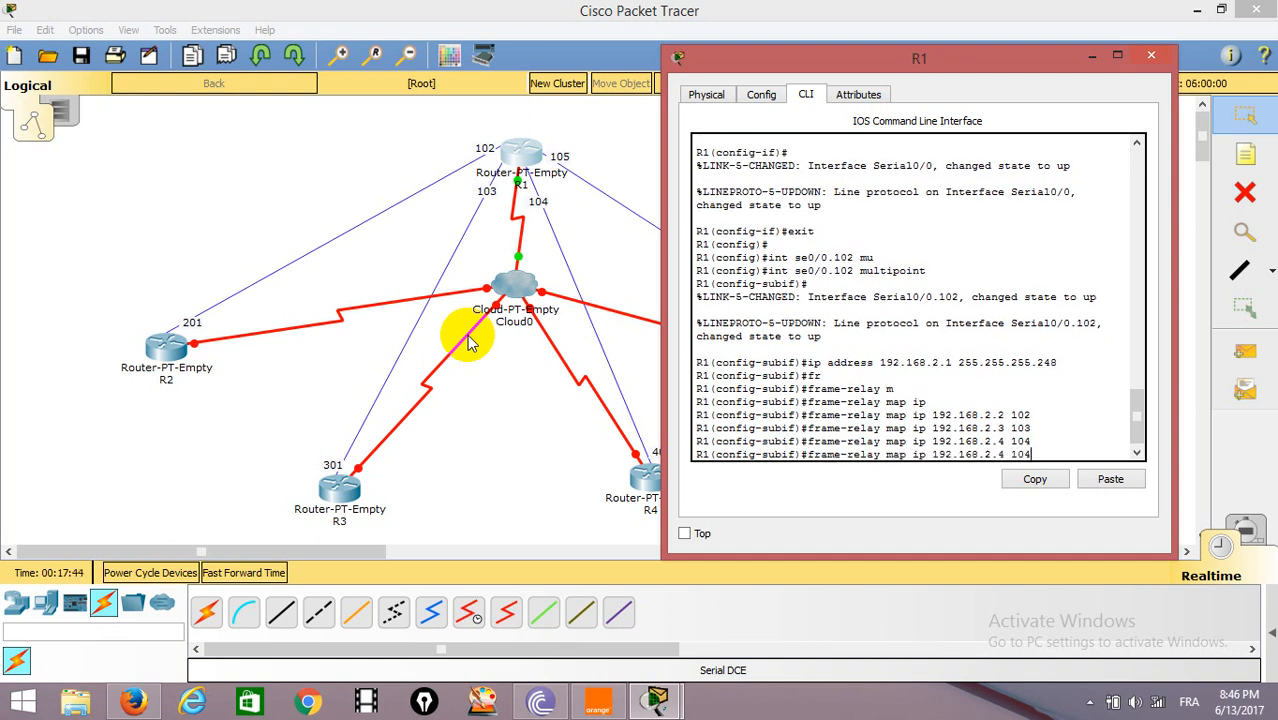
key("BackSpace")
key("BackSpace")
key("BackSpace")
key("BackSpace")
key("BackSpace")
type("5 105")
key("Return")
key("Return")
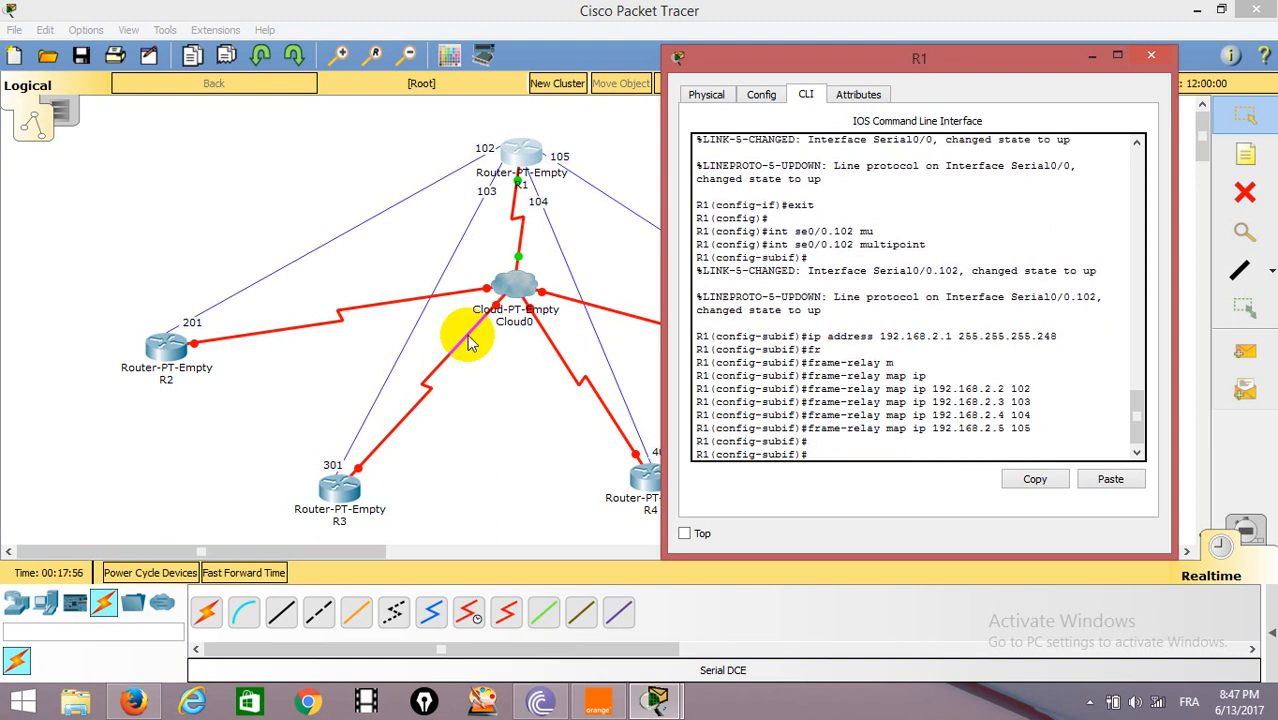
Open router R2's command line and enter privileged mode, followed by global configuration mode with conf t.
left_click(250, 176)
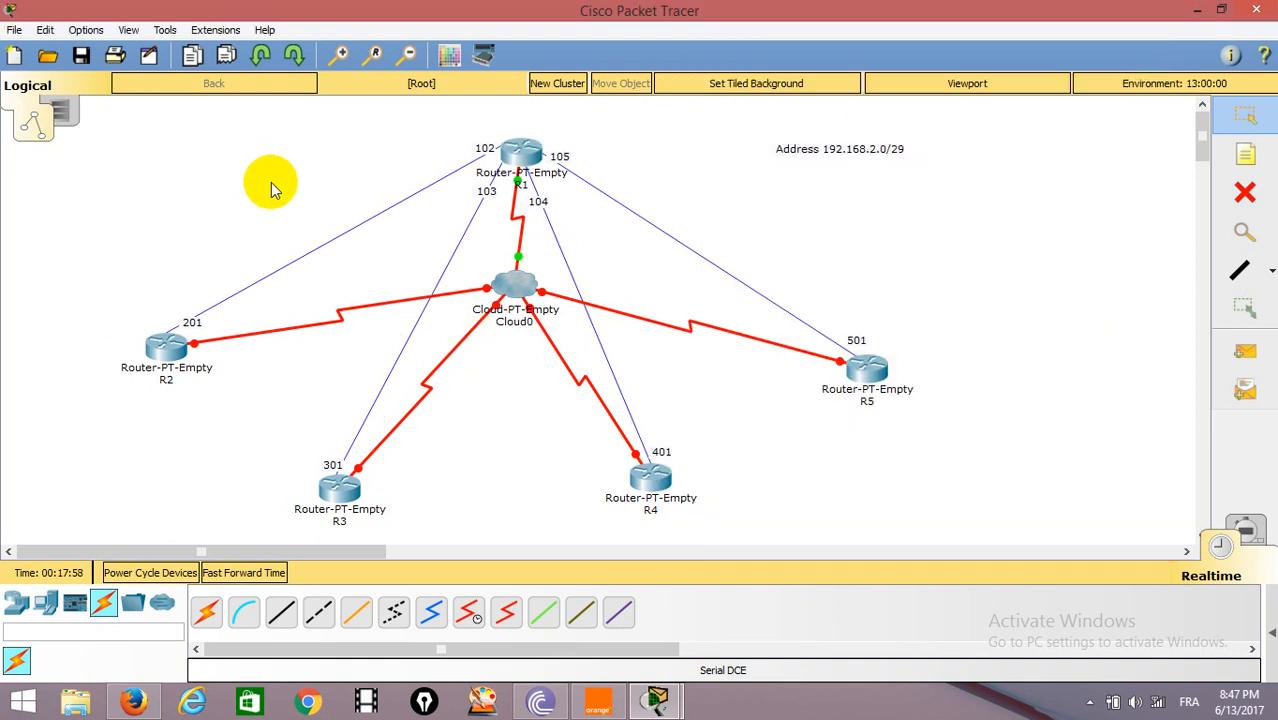
left_click(155, 343)
left_click_drag(697, 150, 928, 48)
left_click(775, 73)
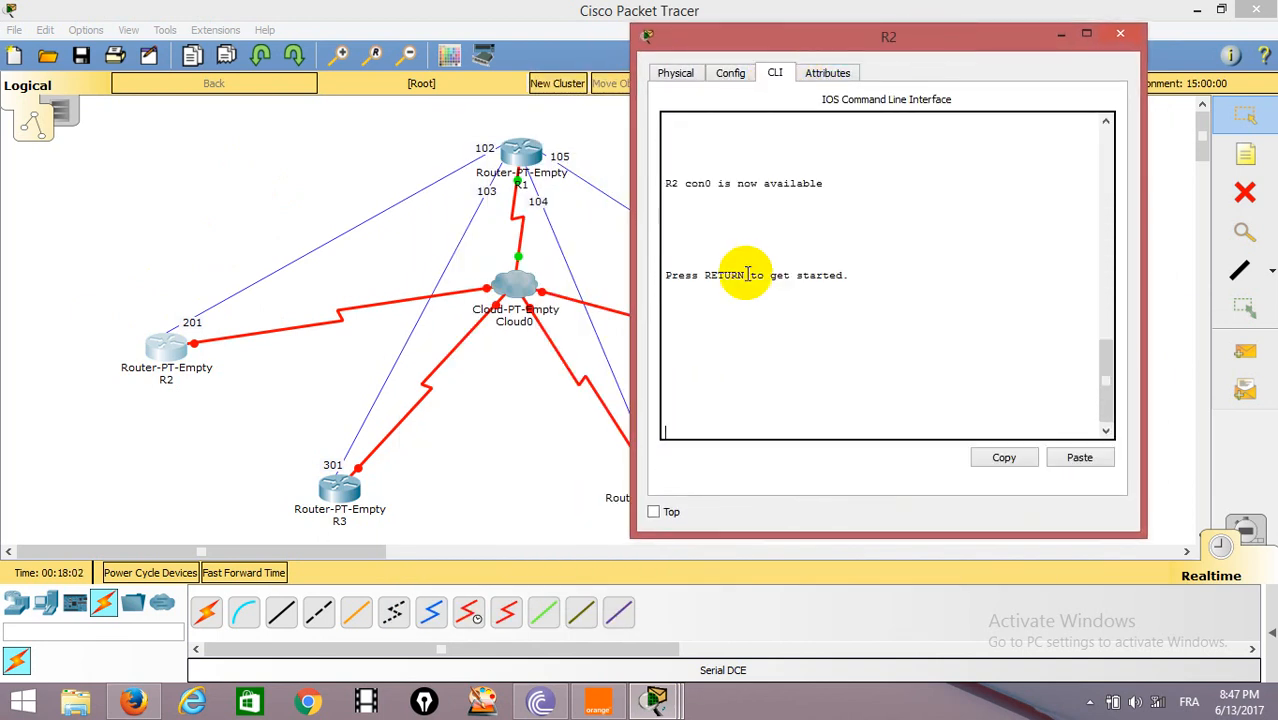
key("Return")
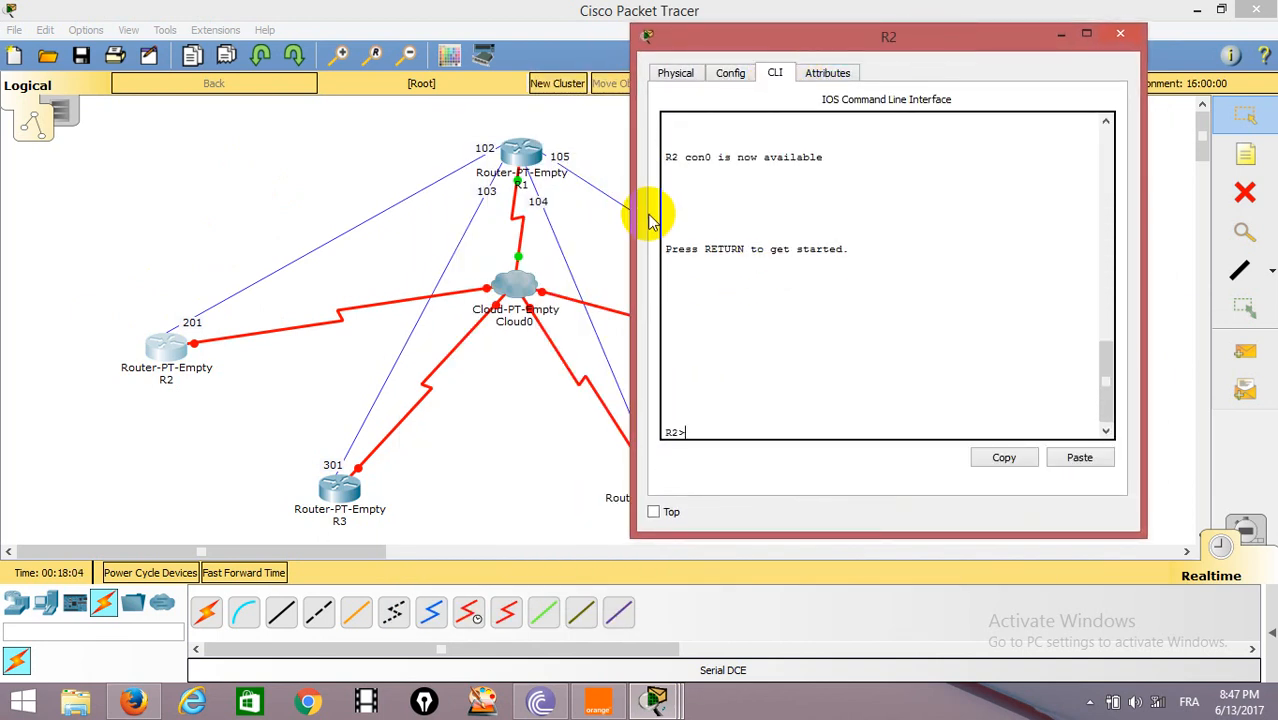
type("en")
key("Return")
type("conf t")
key("Return")
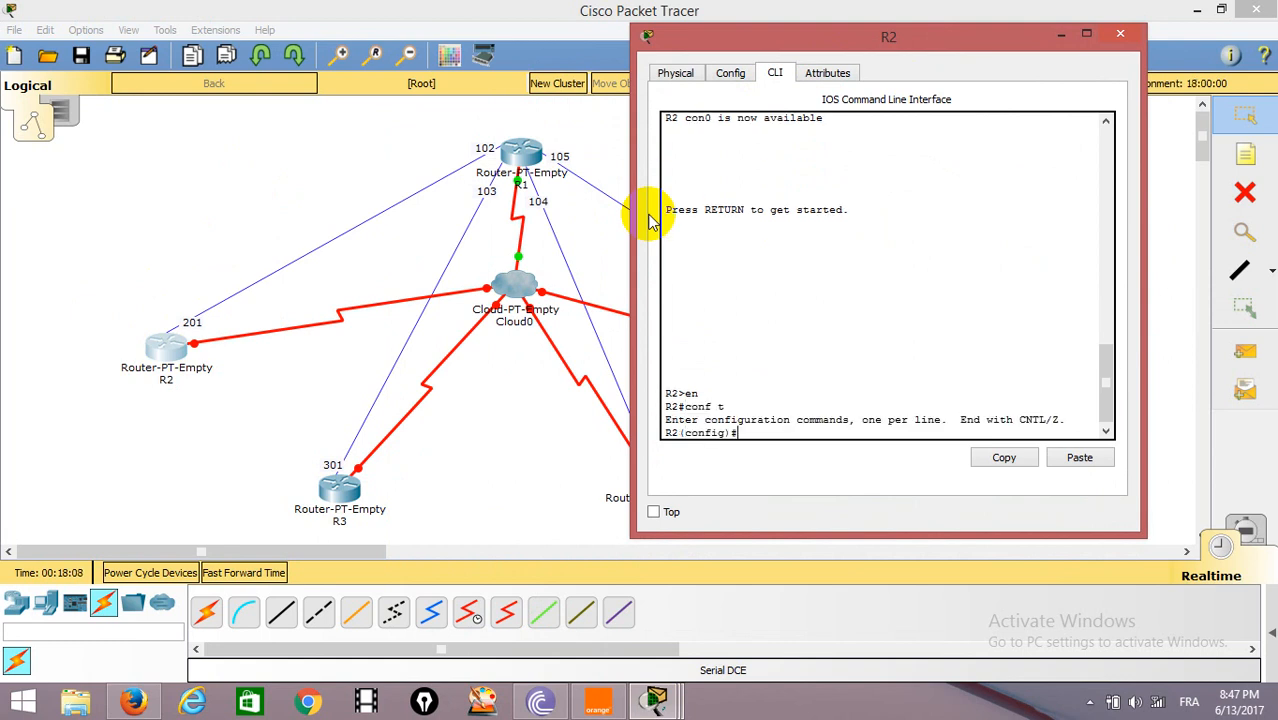
Set Frame Relay encapsulation on R2's interface se0/0.
type("int se0/0")
key("Return")
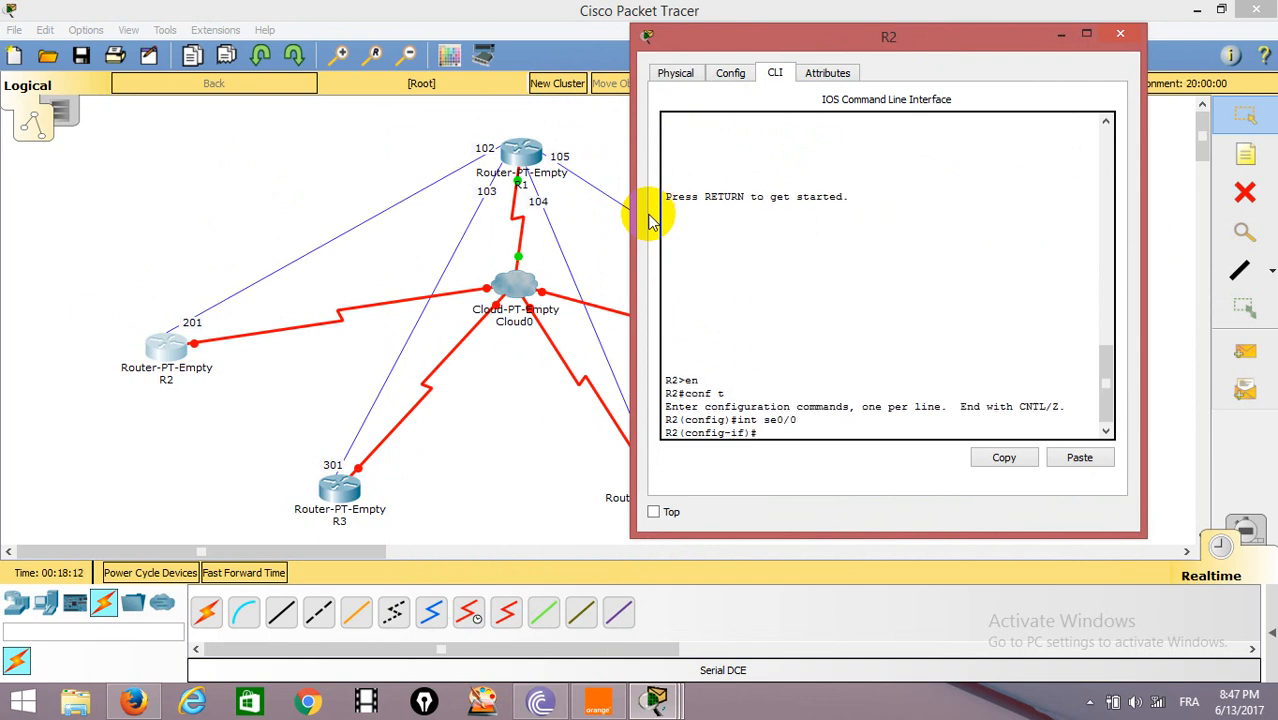
type("en")
key("Tab")
type("fr")
key("Tab")
key("Return")
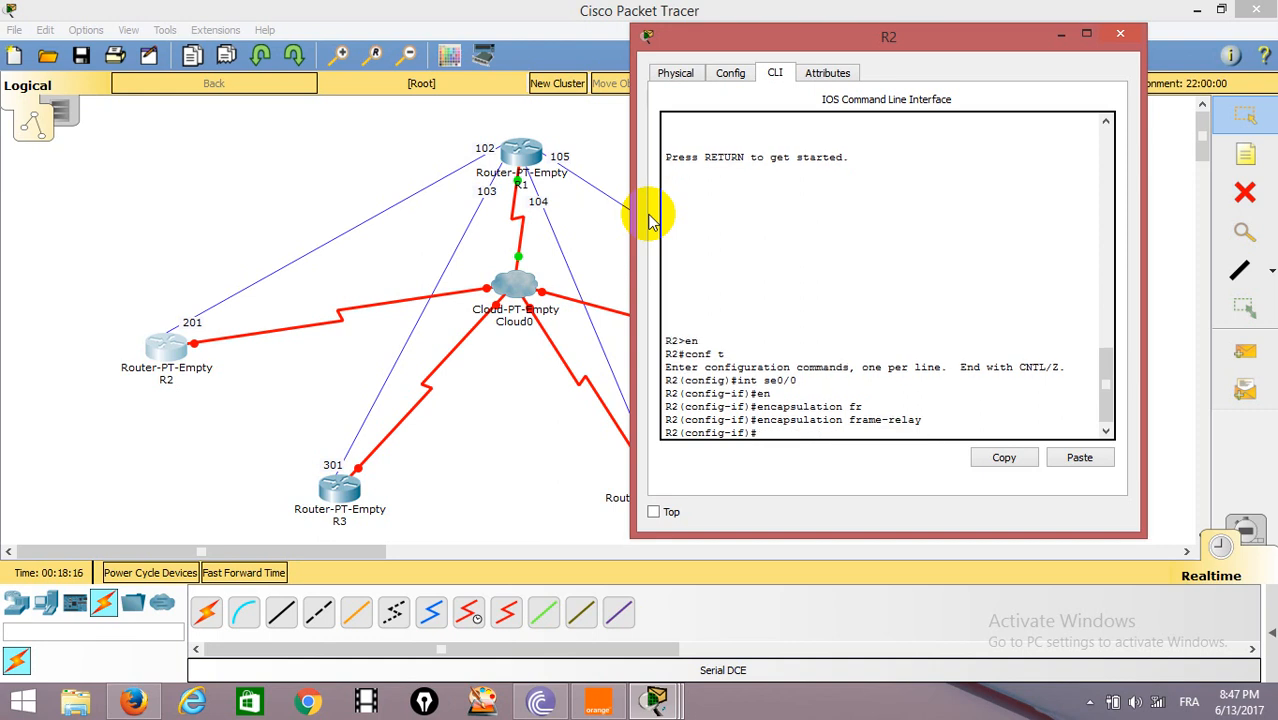
Enable R2's interface se0/0 with no shut and return to global configuration mode.
type("no shur")
key("BackSpace")
type("t")
key("Return")
key("Return")
key("Return")
type("exit")
key("Return")
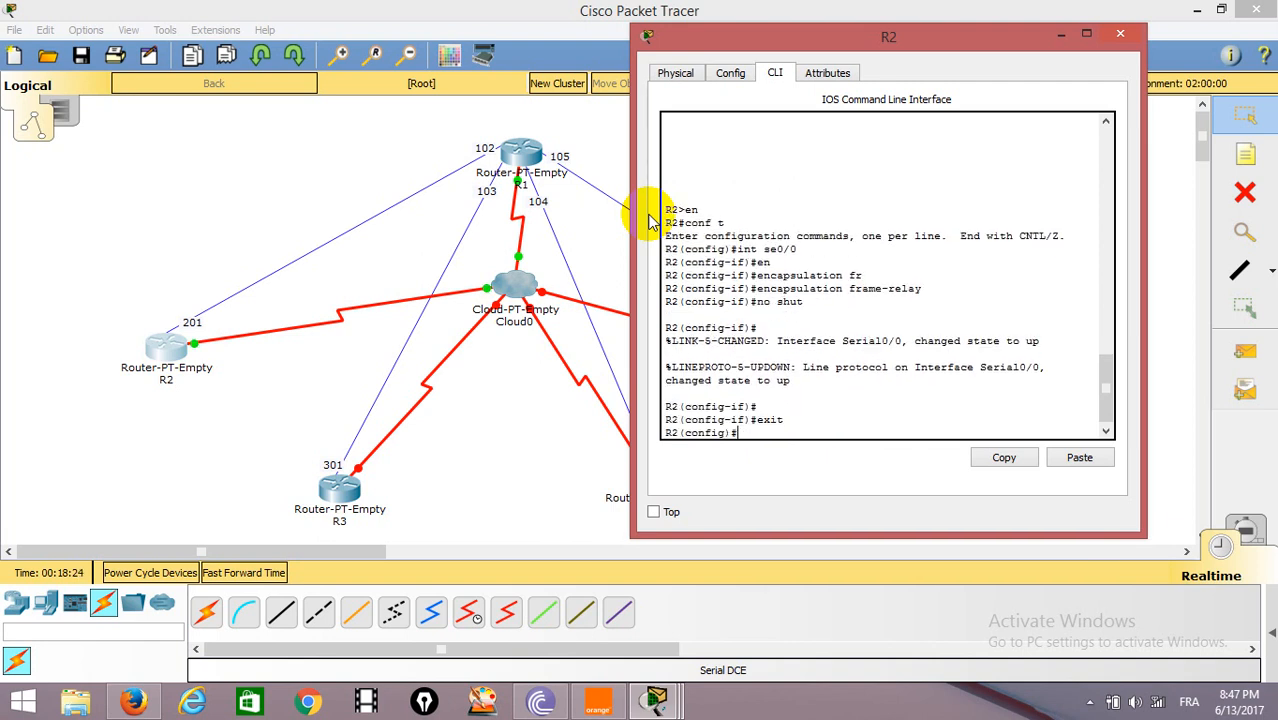
key("Return")
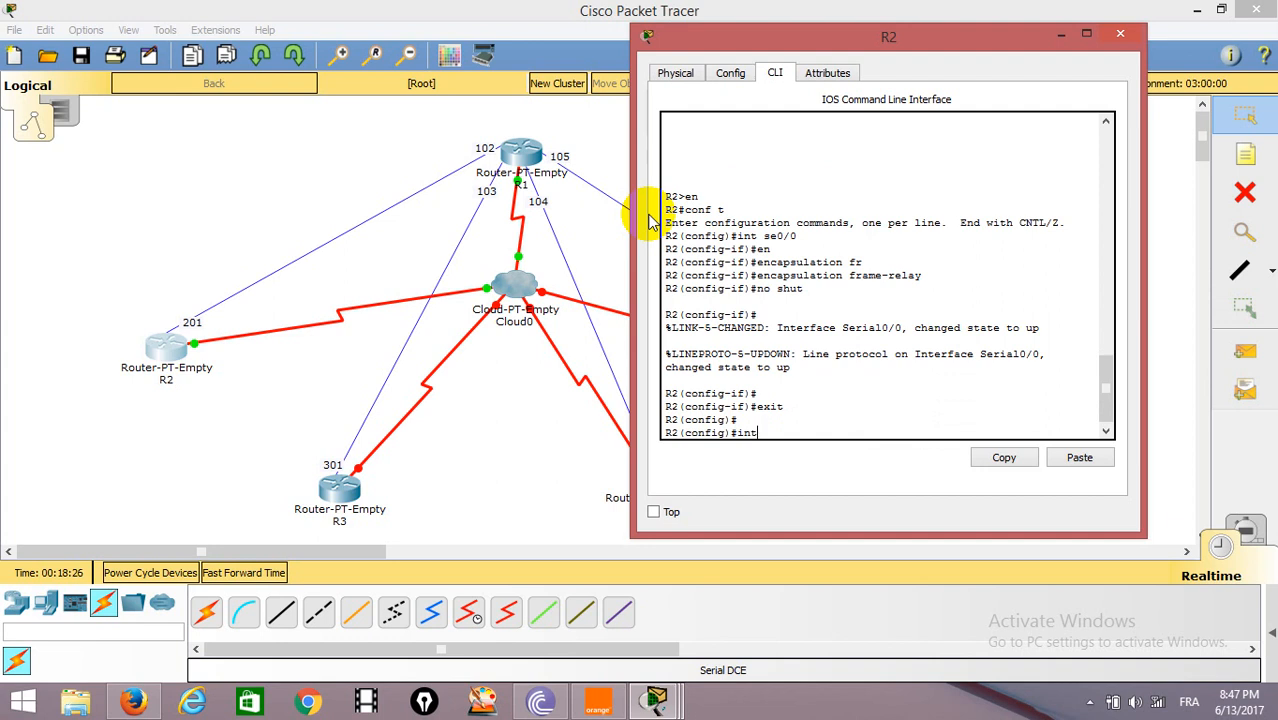
Create multipoint subinterface se0/0.201 on R2.
type("int se0/0")
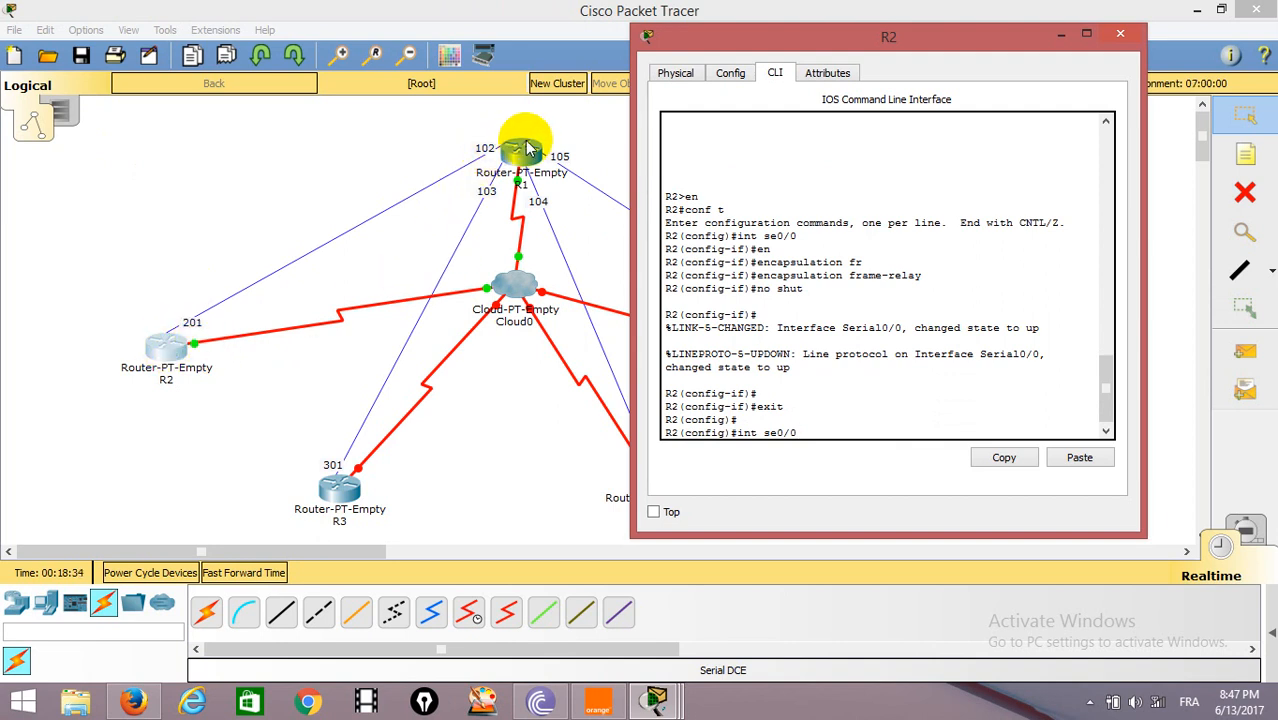
type(".")
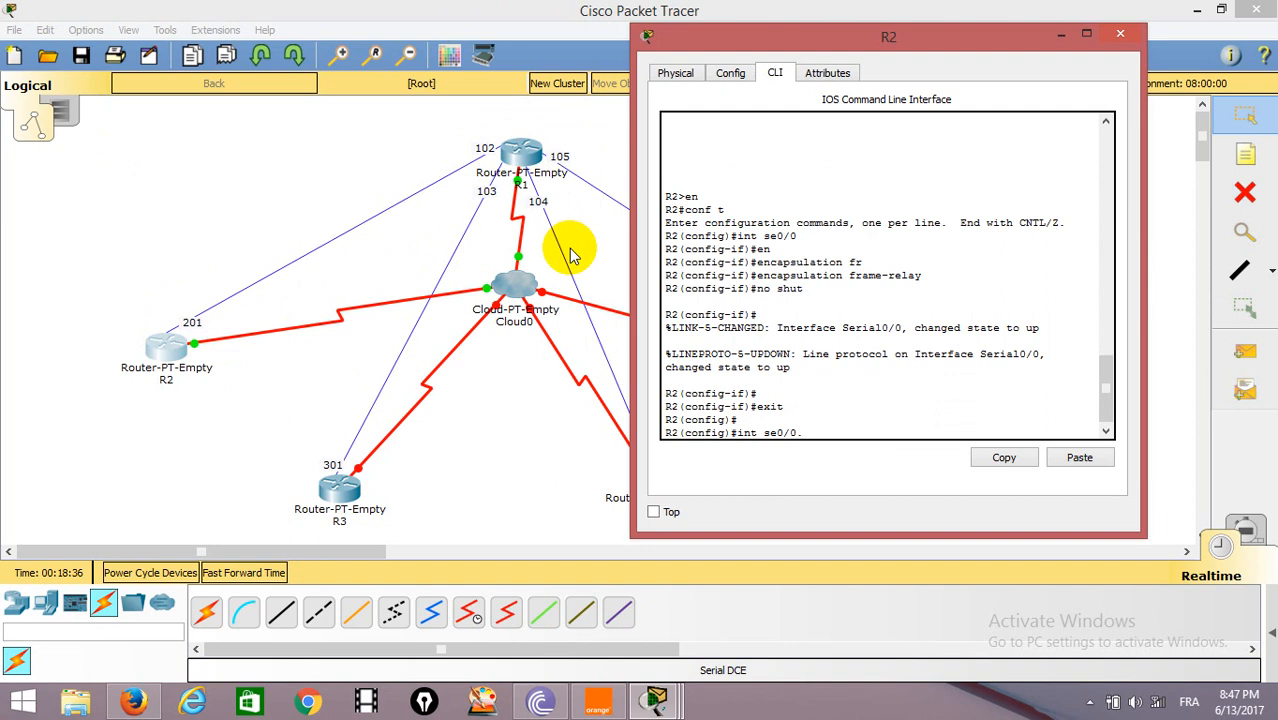
type("201 mul")
key("Return")
Assign IP address 192.168.2.2 with mask 255.255.255.248 to R2's subinterface se0/0.201.
key("Return")
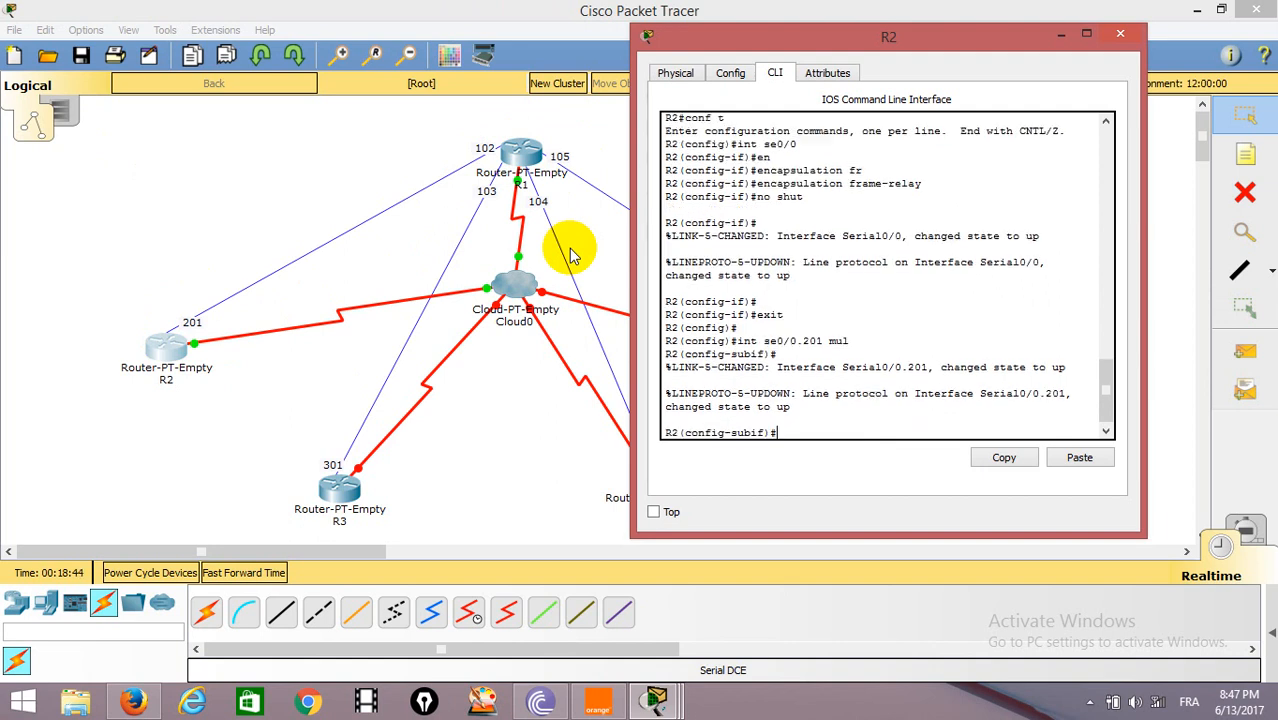
type("ip address 192.168.2.2 255.255.255.248")
key("Return")
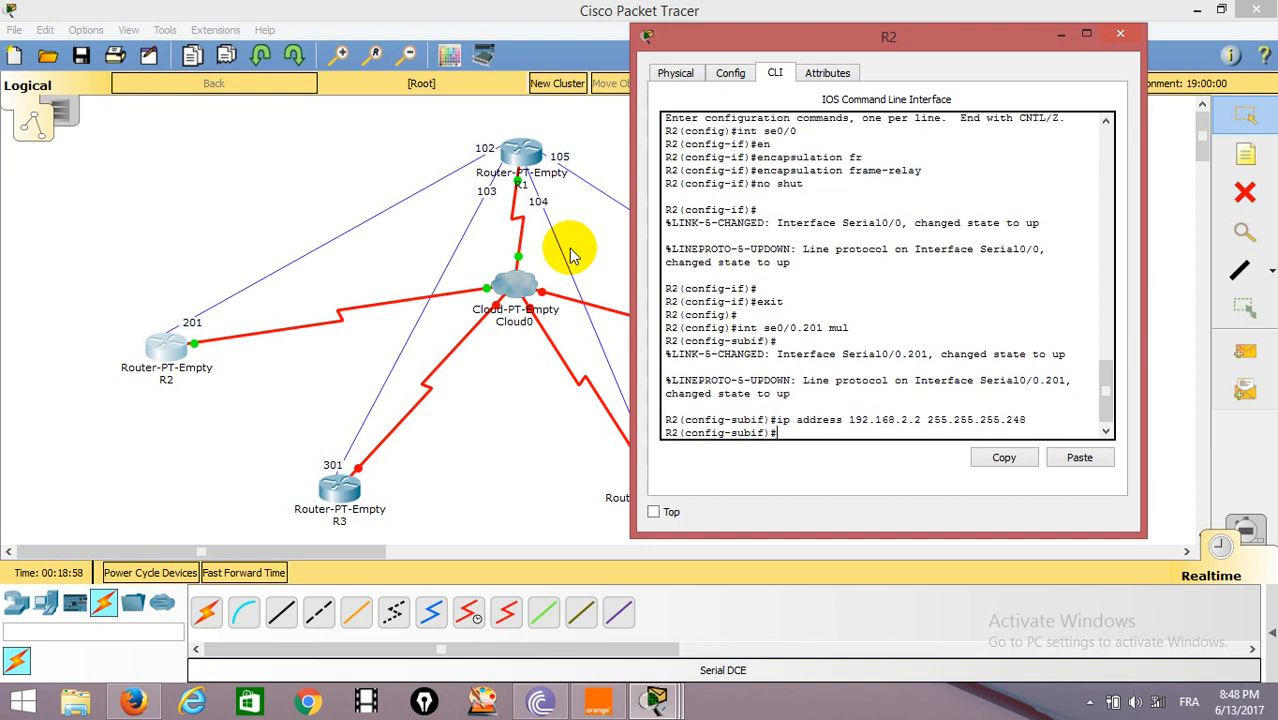
Add a Frame Relay map on R2's subinterface from IP 192.168.1.1 to DLCI 201.
type("fra")
key("Tab")
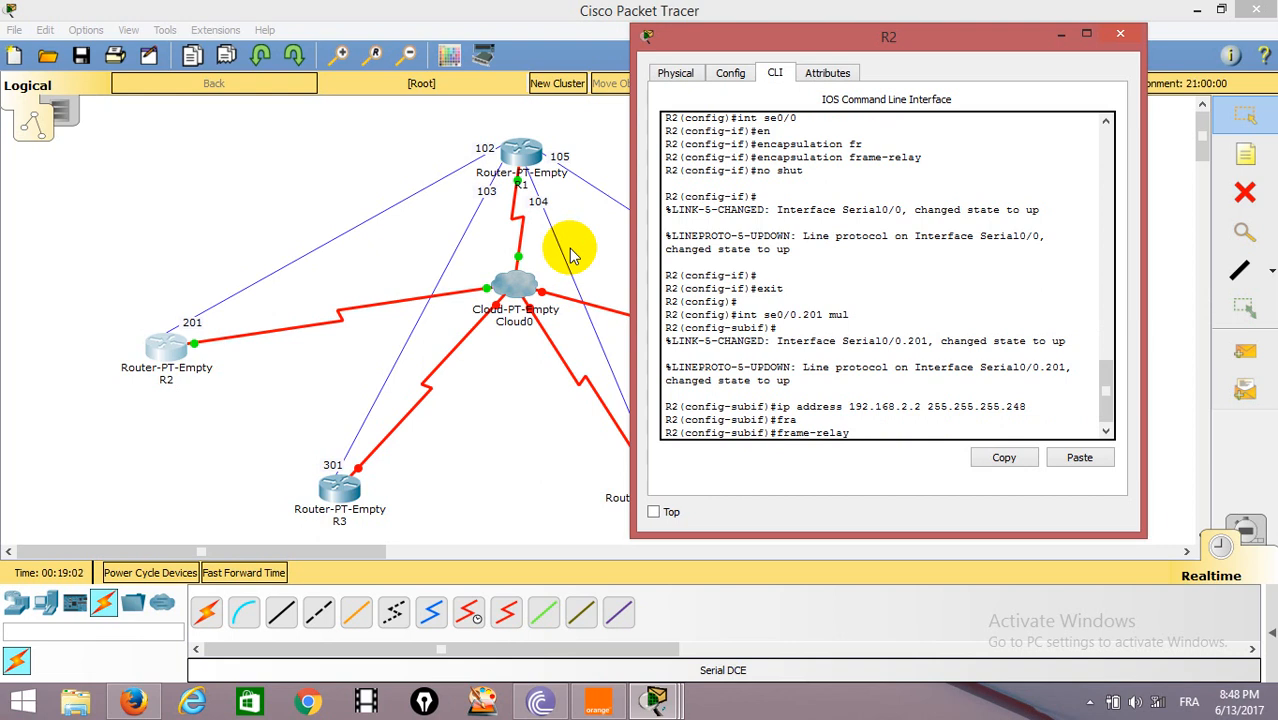
type("m")
key("Tab")
type("i")
key("Tab")
type("192.168.1.1")
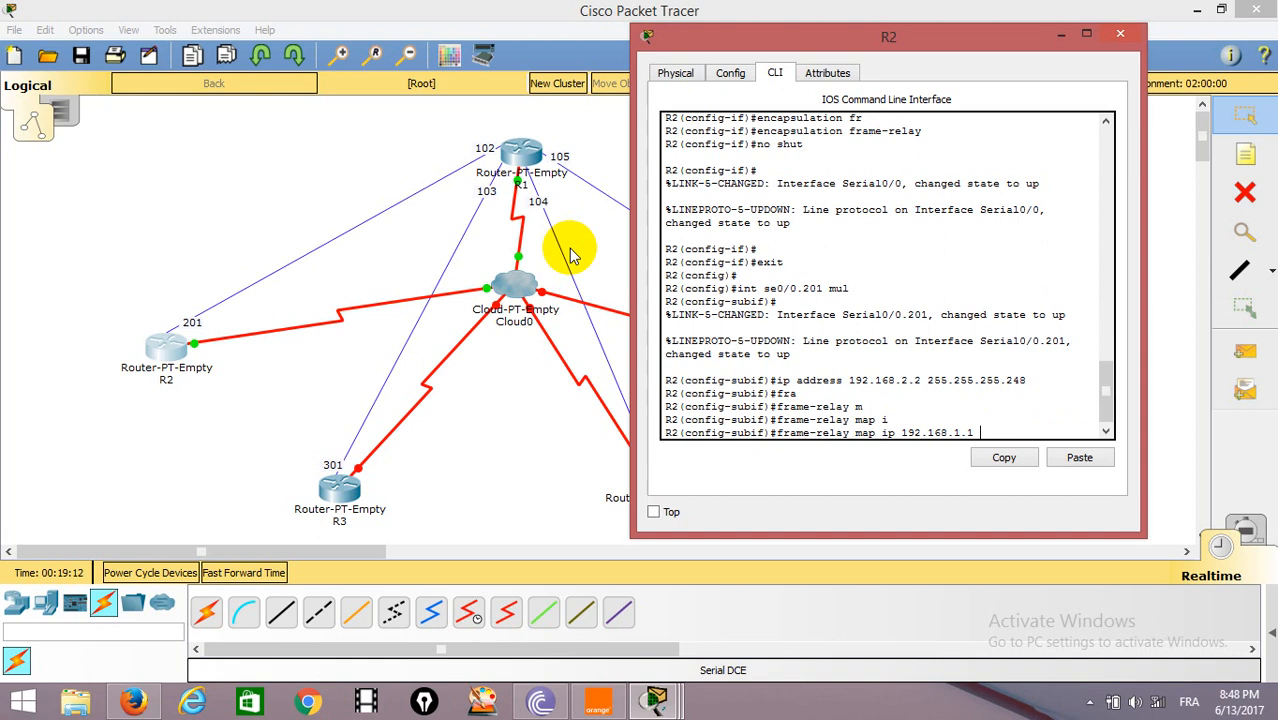
type("201")
key("Return")
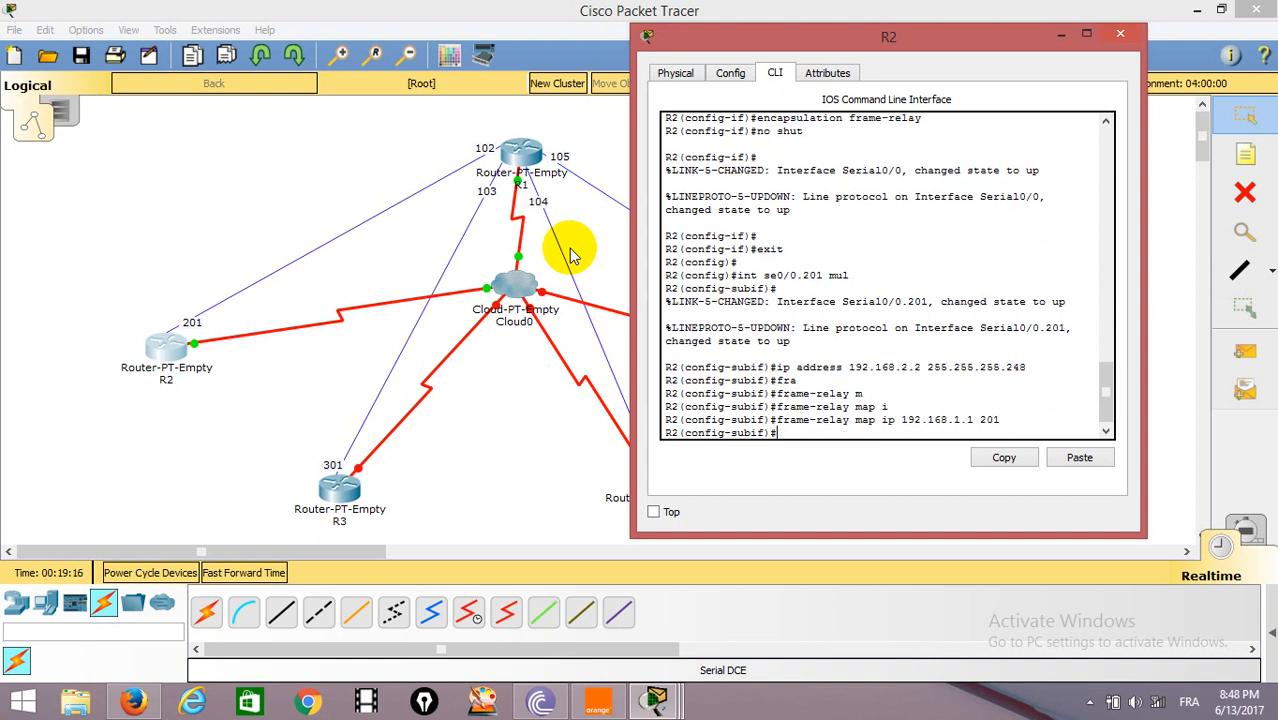
Open router R3's command line and enter privileged mode, followed by global configuration mode with conf t.
left_click(262, 262)
left_click(339, 489)
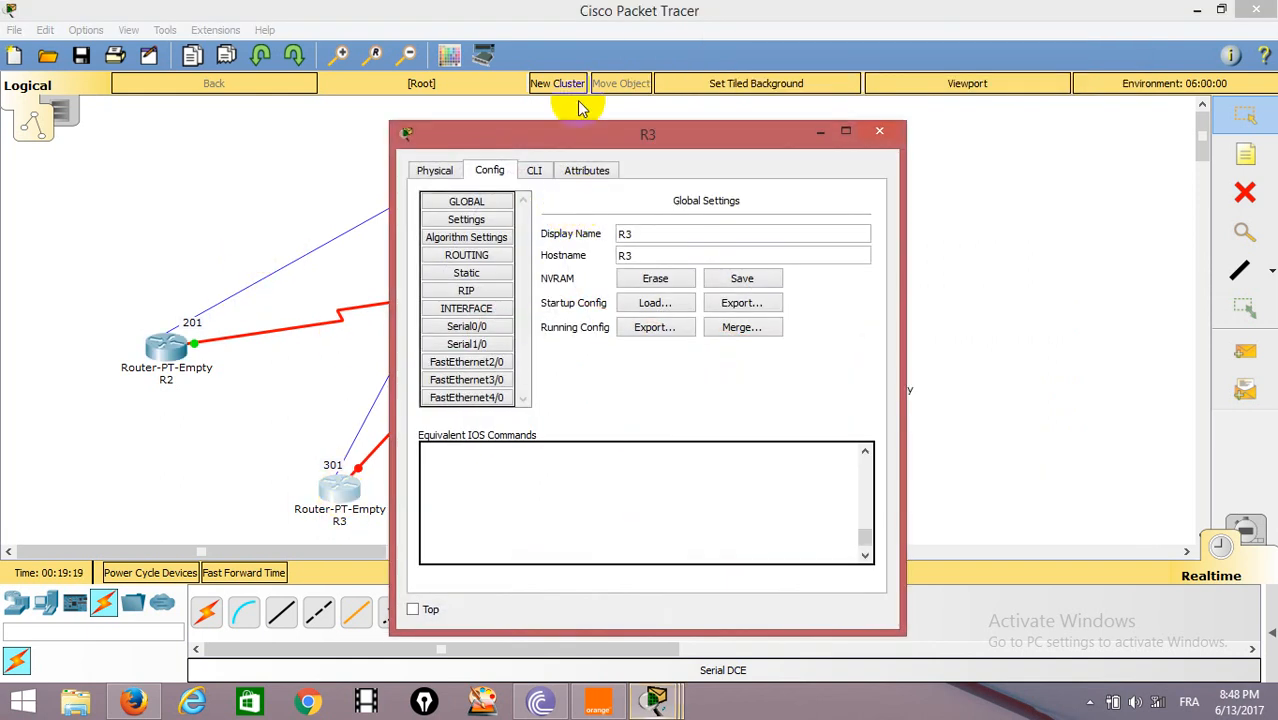
left_click(534, 170)
key("Return")
key("Return")
key("Return")
type("en")
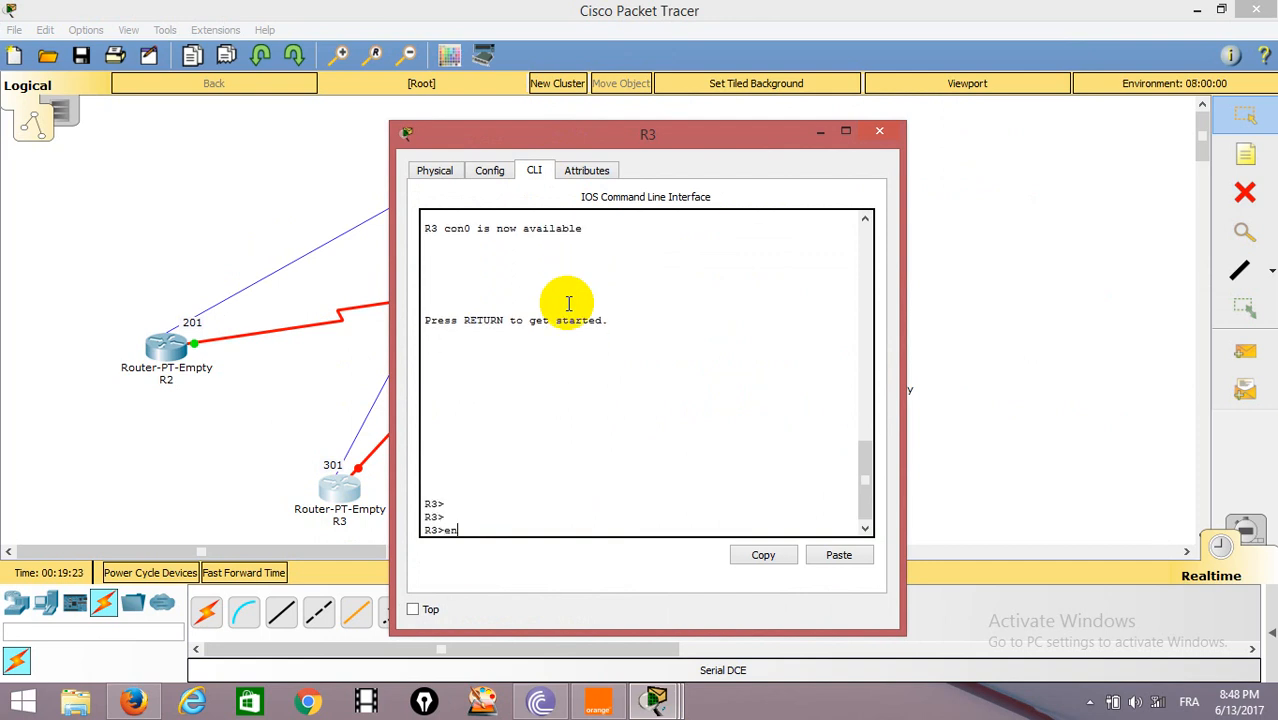
key("Return")
type("conf t")
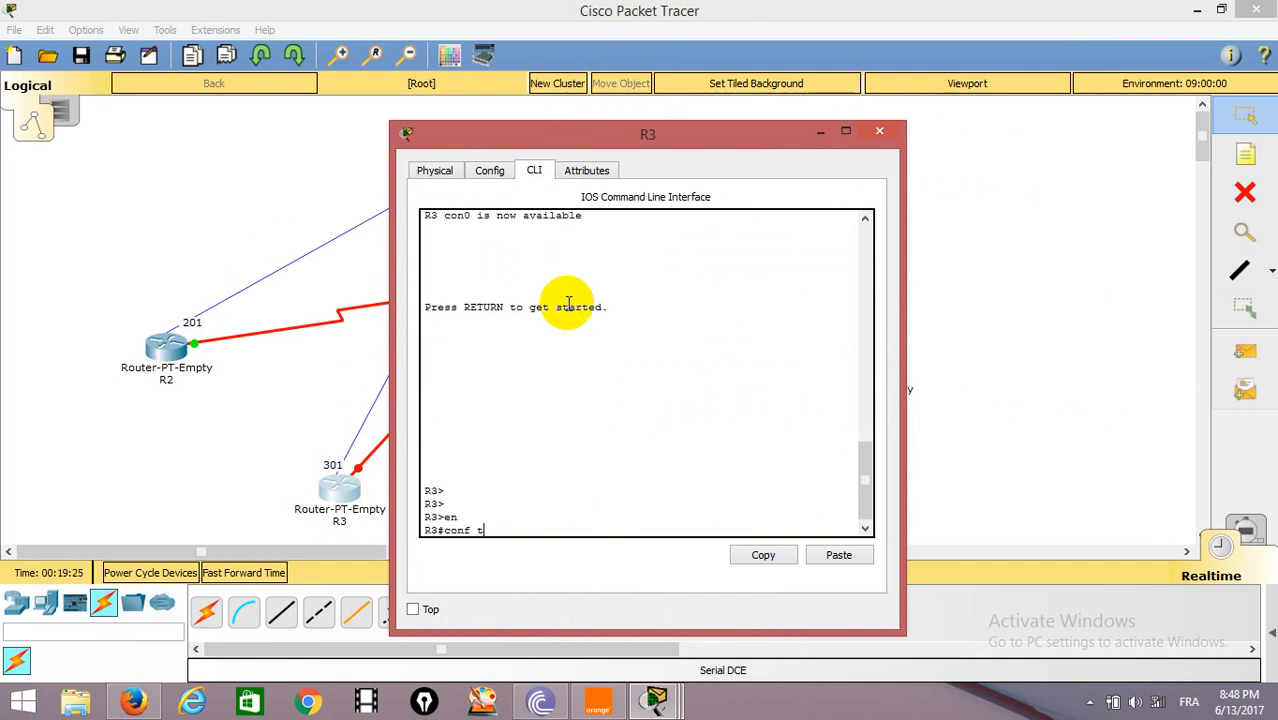
key("Return")
Set Frame Relay encapsulation on R3's interface se0/0.
type("int")
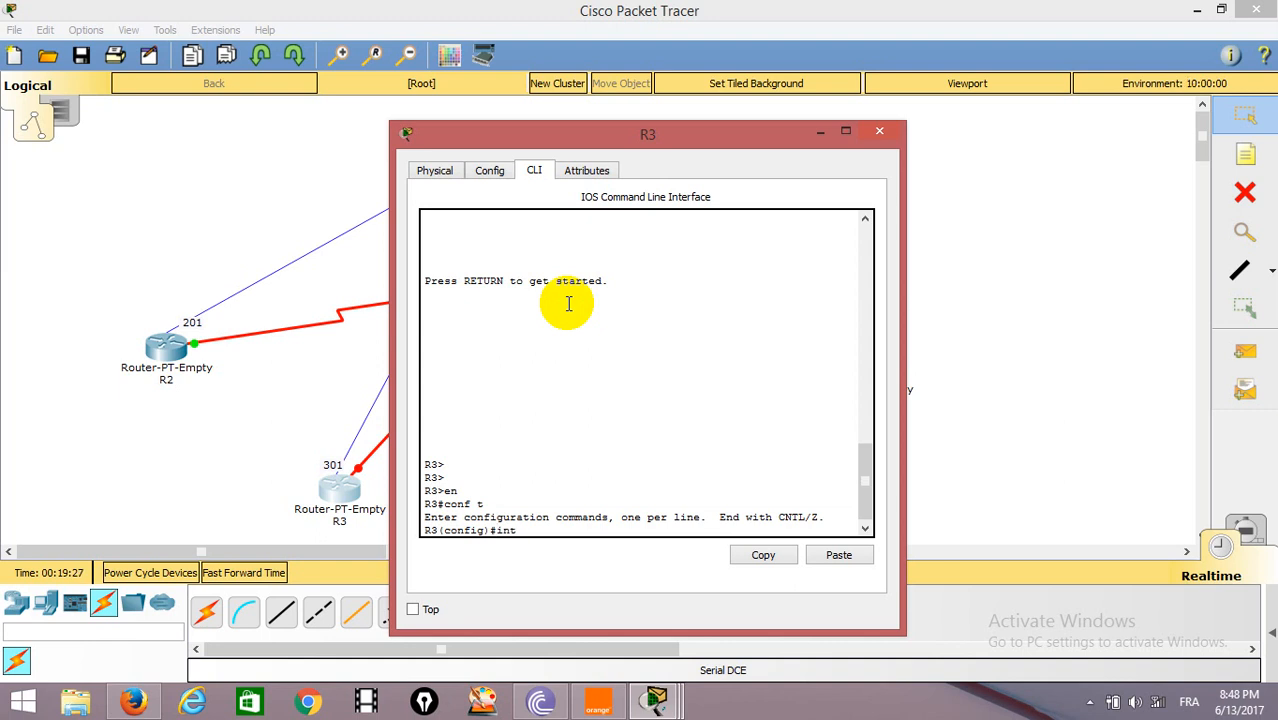
type(" se0/0")
key("Return")
type("en")
key("Tab")
type("fr")
key("Tab")
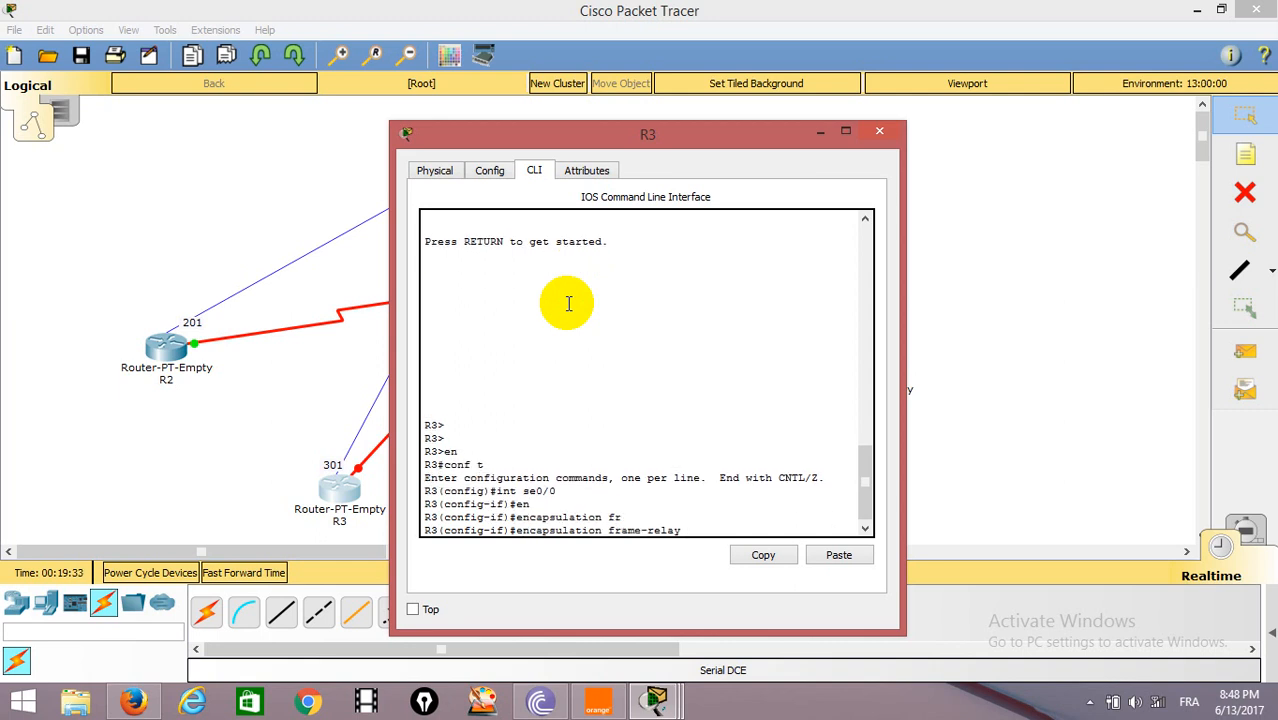
key("Return")
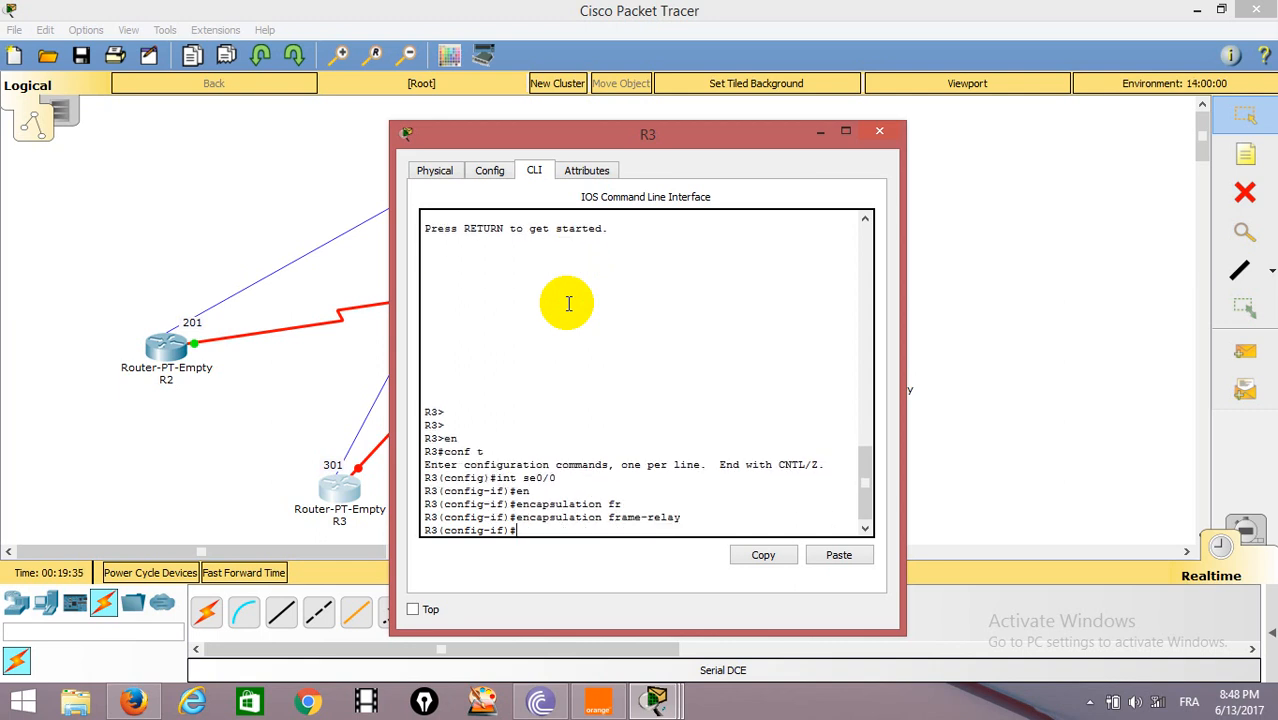
Enable R3's interface se0/0 with no shut and return to global configuration mode.
type("no shut")
key("Return")
key("Return")
type("exit")
Create multipoint subinterface se0/0.103 on R3.
key("Return")
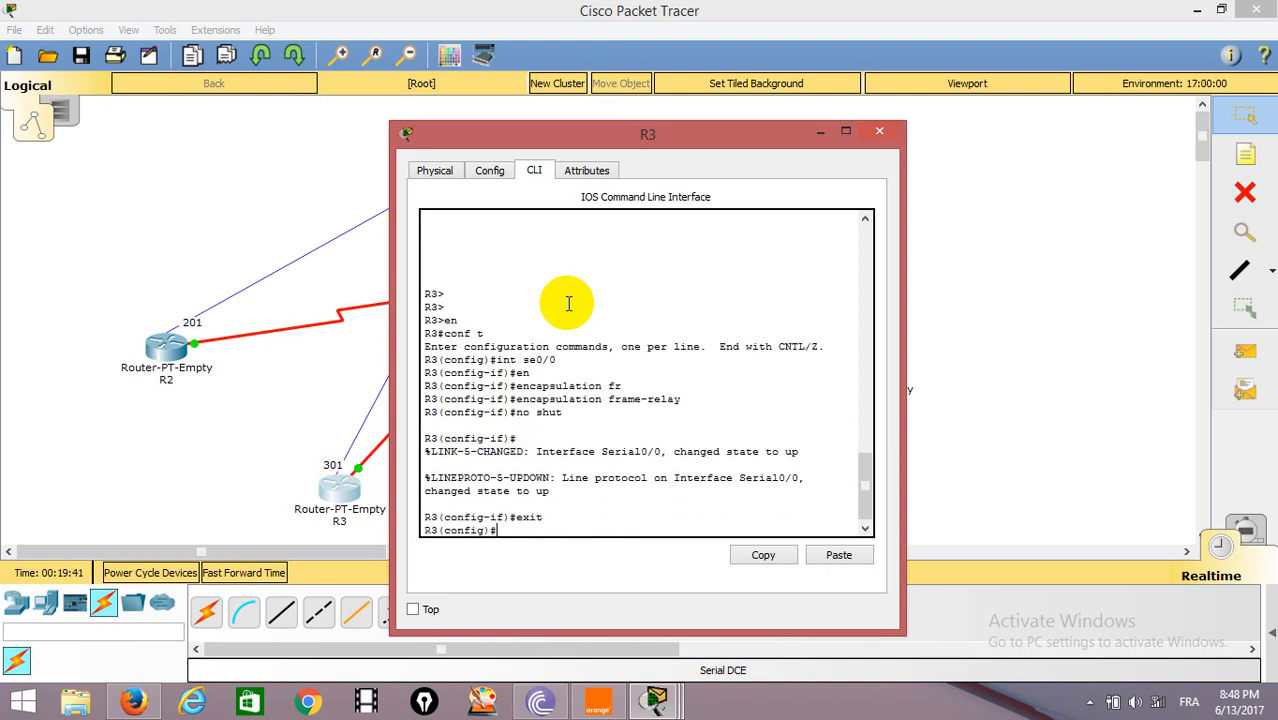
type("int se0/0.103 mul")
key("Return")
Assign IP address 192.168.2.3 with mask 255.255.255.248 to R3's subinterface se0/0.103.
type("ip")
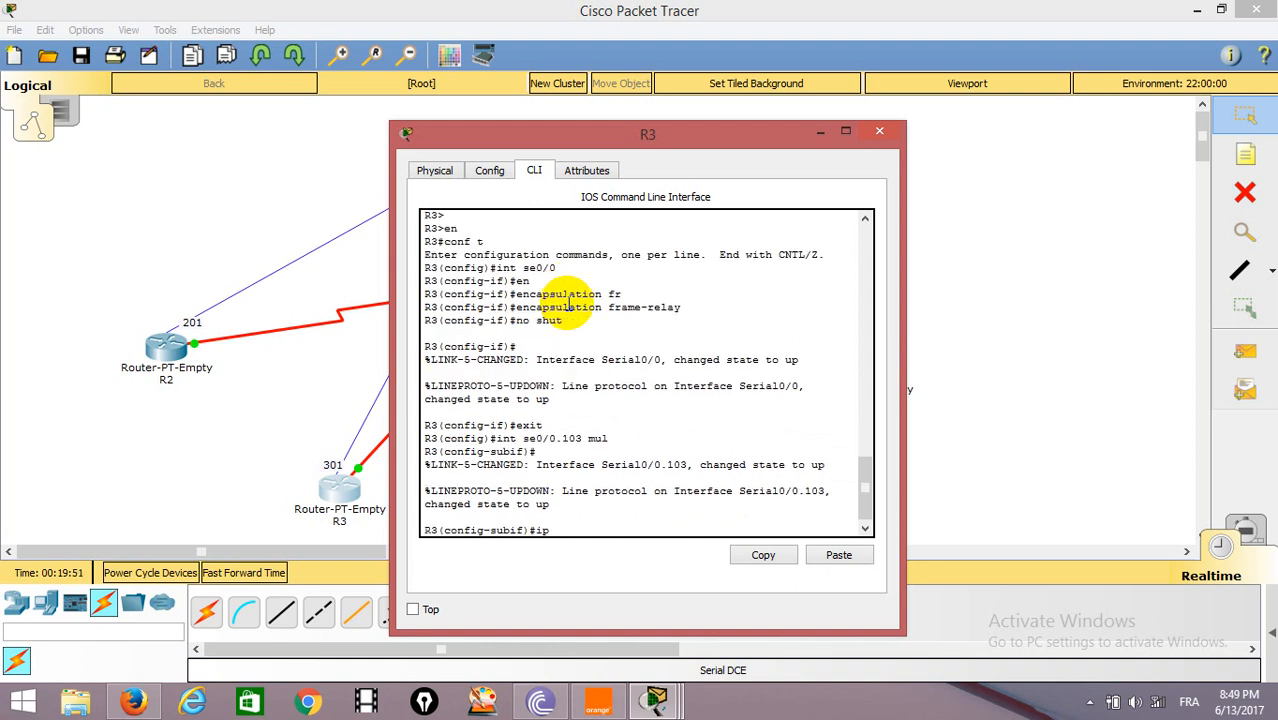
type(" address 192.168.2.3 255.255")
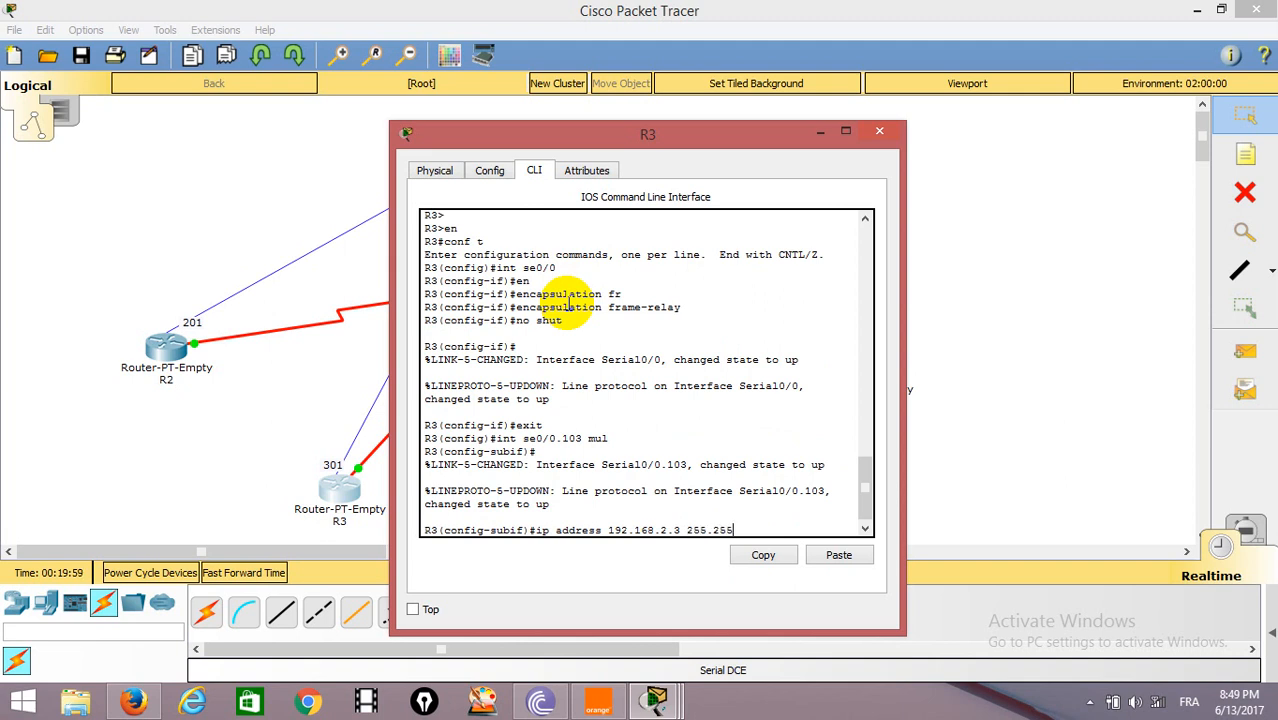
type(".255.248")
key("Return")
Add a Frame Relay map on R3's subinterface from IP 192.168.2.1 to DLCI 301.
type("fra")
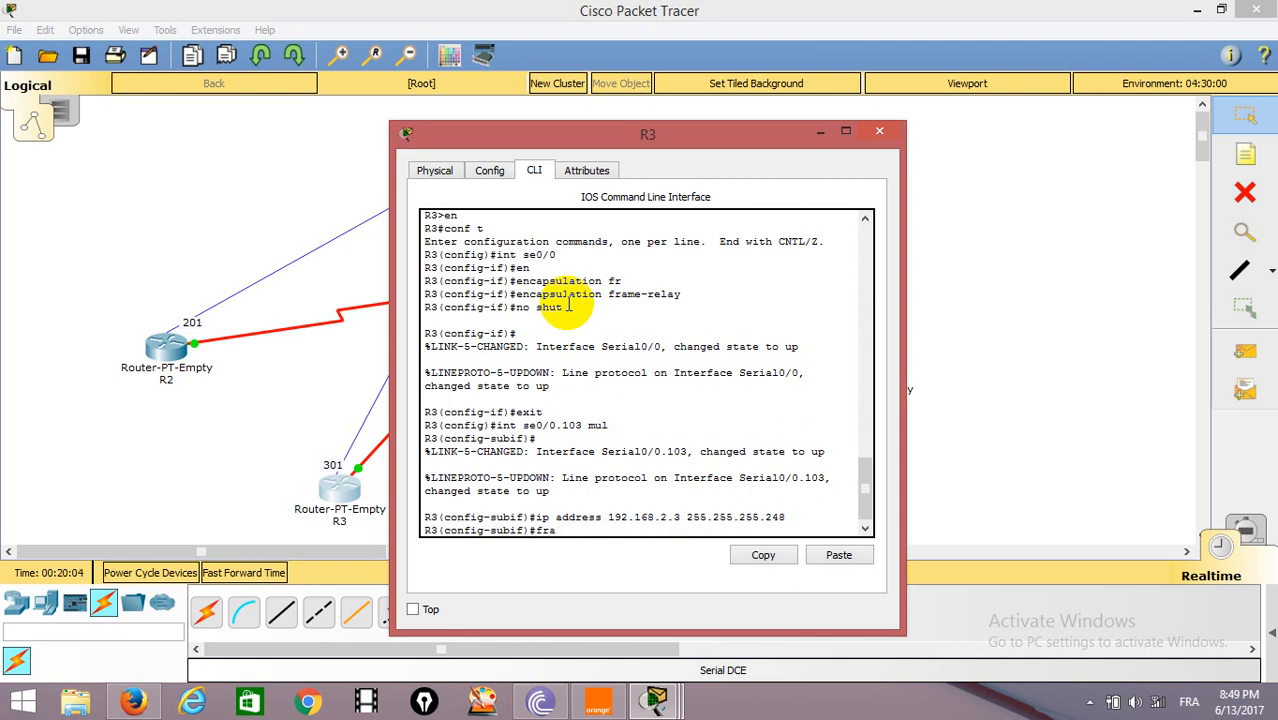
key("Tab")
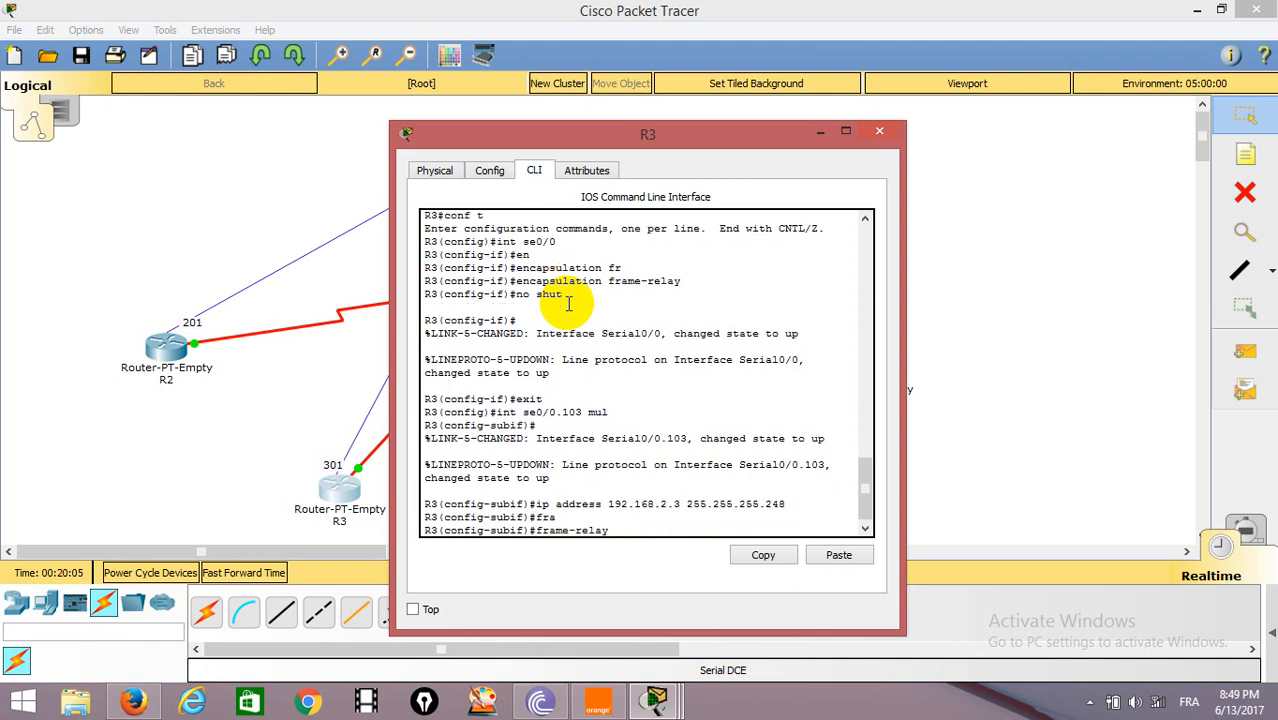
type("m")
key("Tab")
type("ap i")
key("Tab")
type("p 192.168")
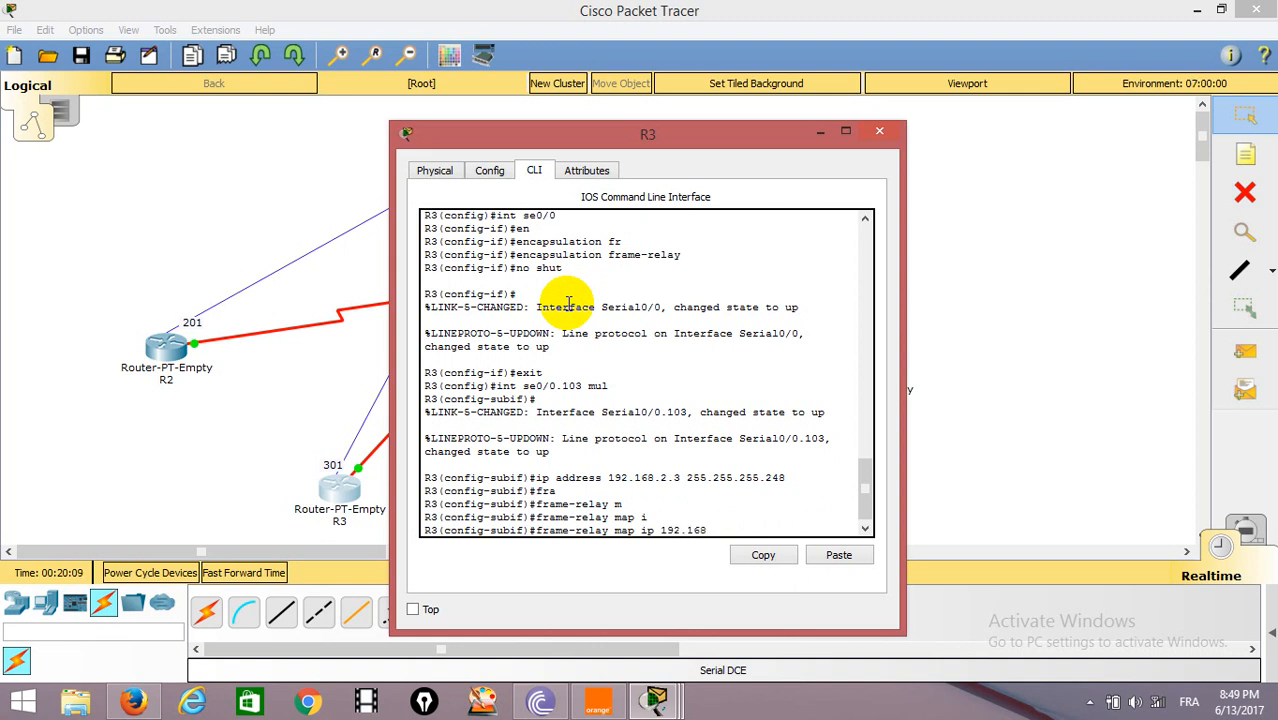
type(".2.1 301")
key("Return")
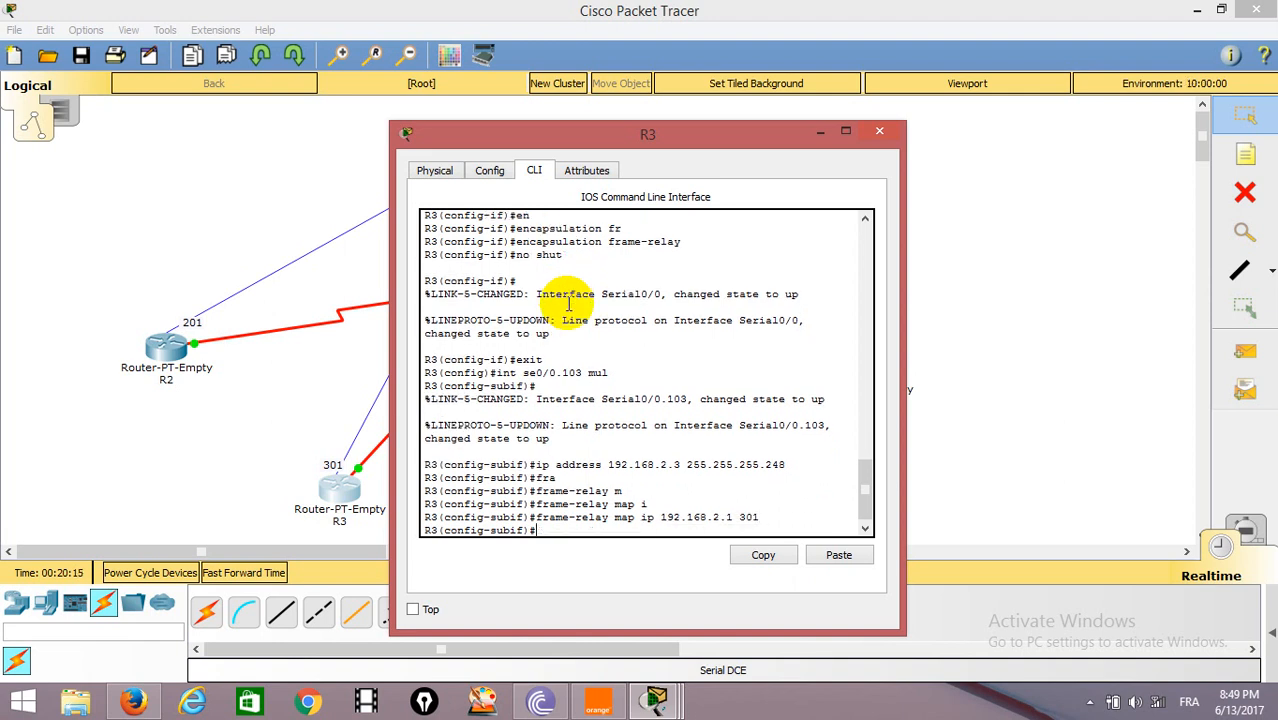
Open router R4's command line and enter privileged mode, followed by global configuration mode with conf t.
left_click(1086, 226)
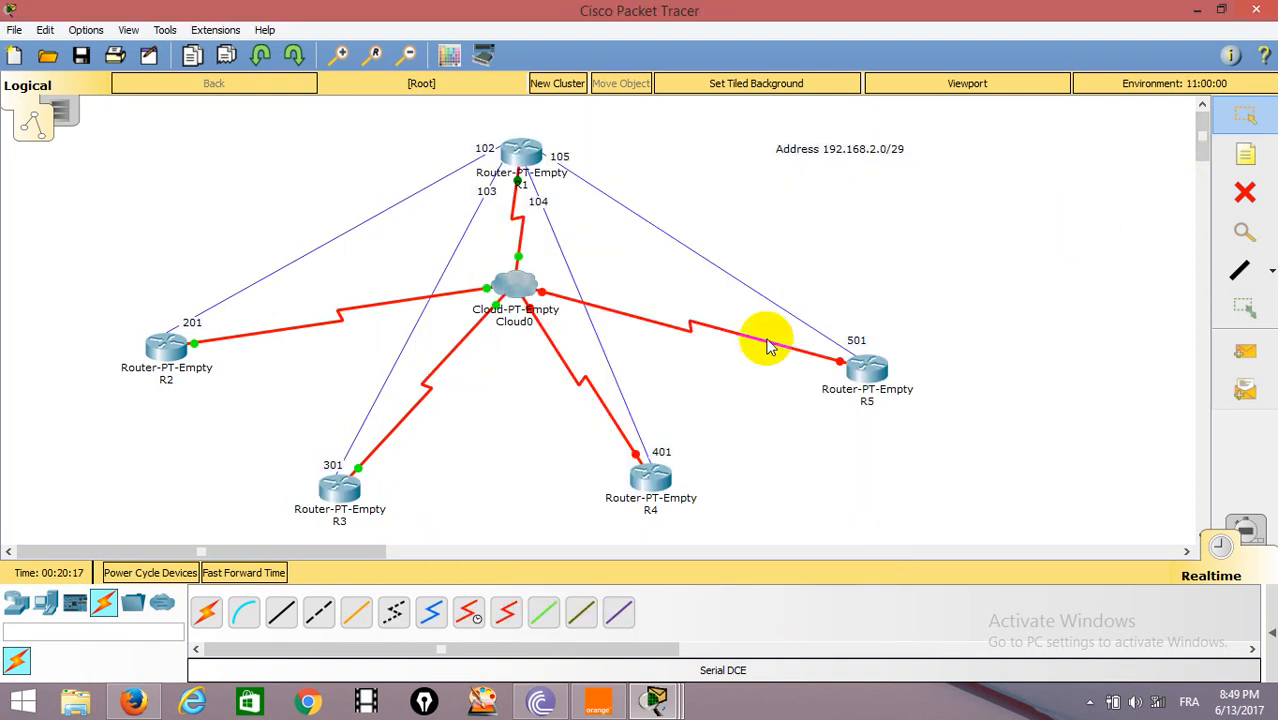
left_click(660, 480)
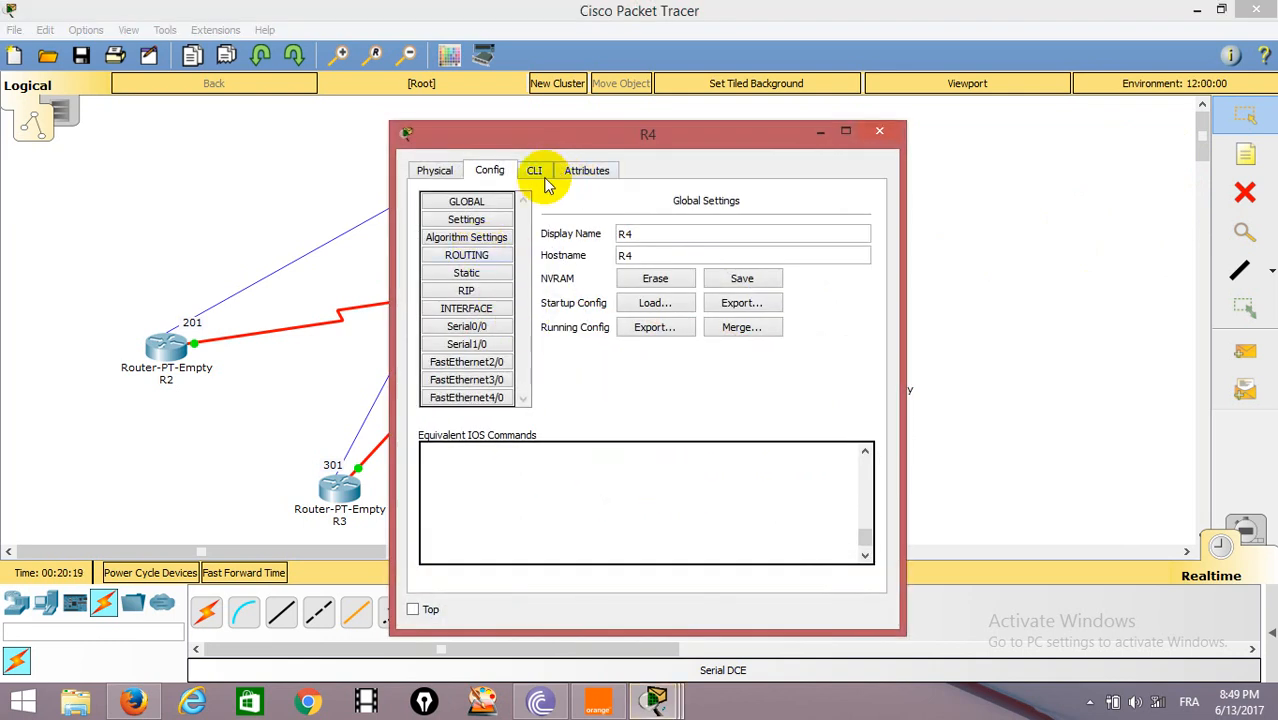
left_click(535, 171)
left_click_drag(606, 135, 324, 114)
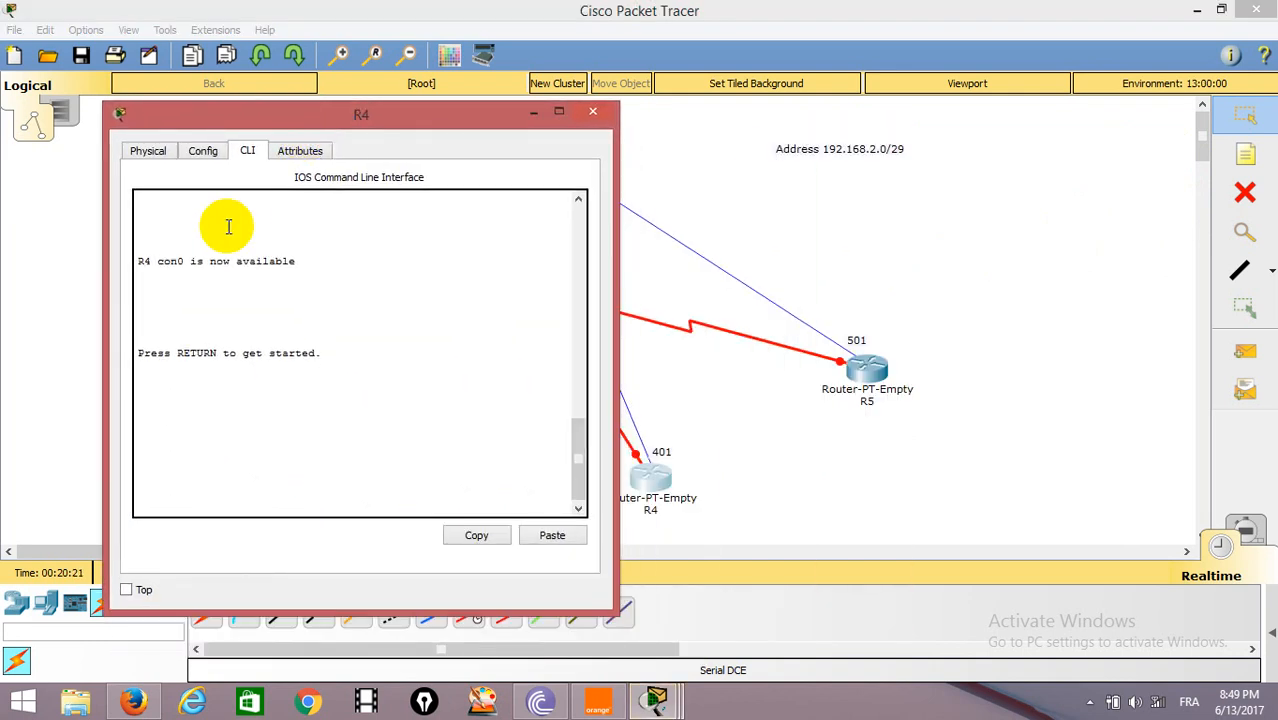
key("Return")
key("Return")
type("en")
key("Return")
type("conf t")
Set Frame Relay encapsulation on R4's interface se0/0.
key("Return")
type("i")
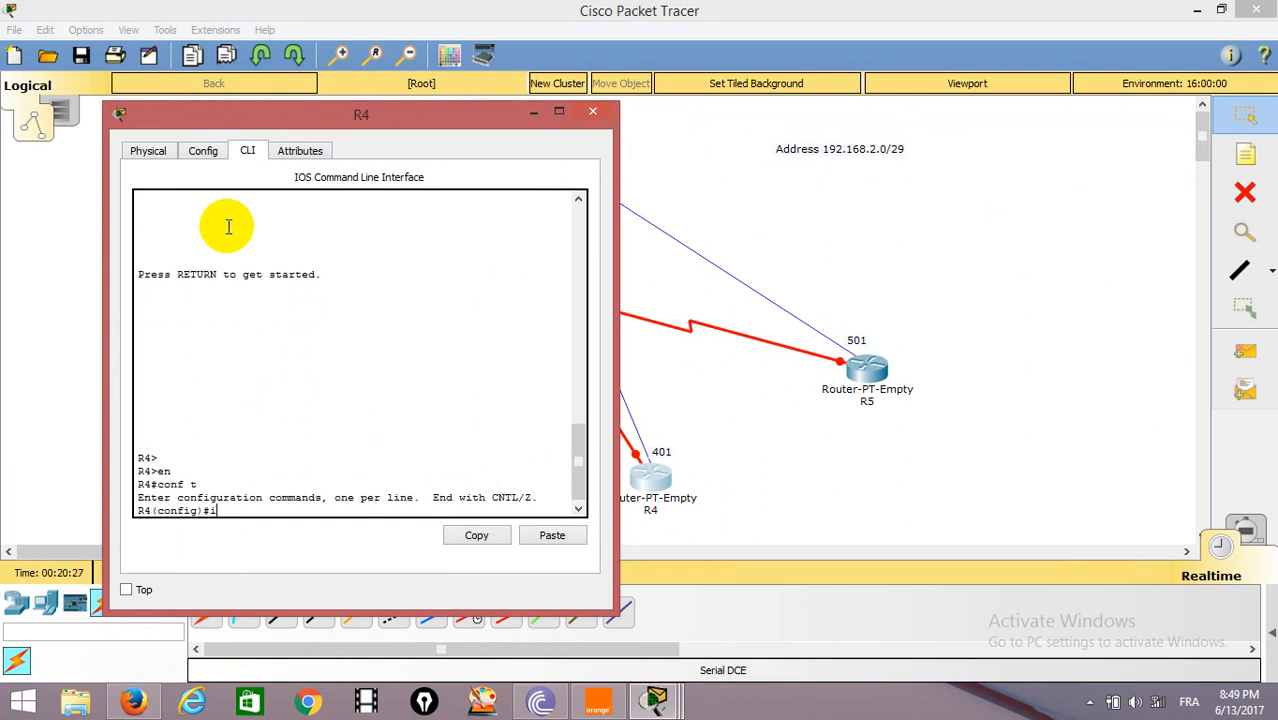
type("nt se0/0")
key("Return")
type("enc")
key("Tab")
type("fr")
key("Tab")
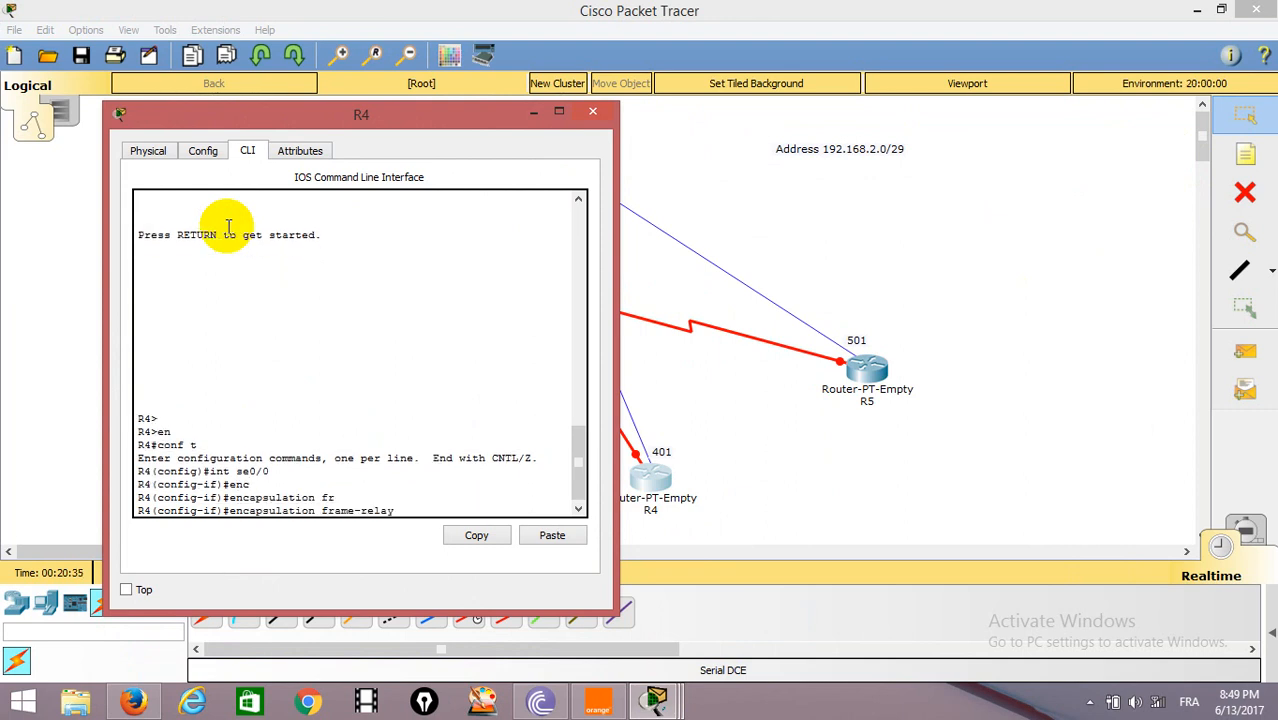
key("Return")
Enable R4's interface se0/0 with no shut and return to global configuration mode.
type("no shut")
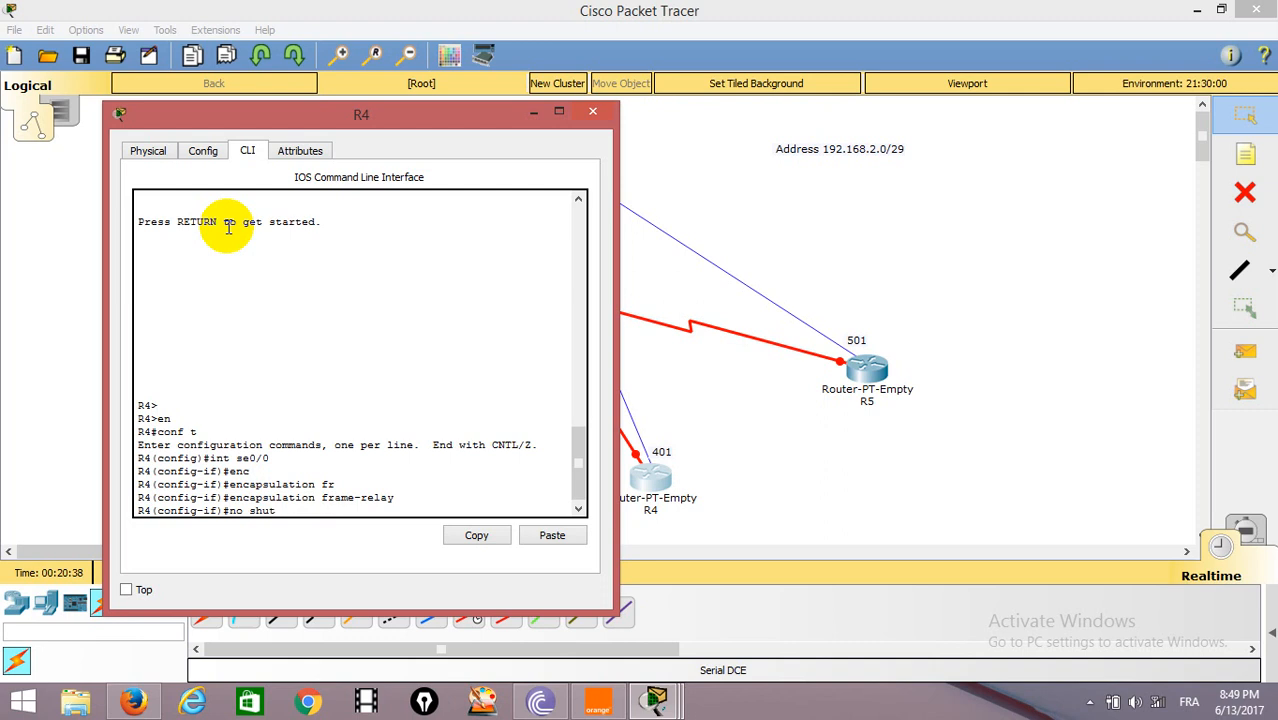
key("Return")
type("exit")
key("Return")
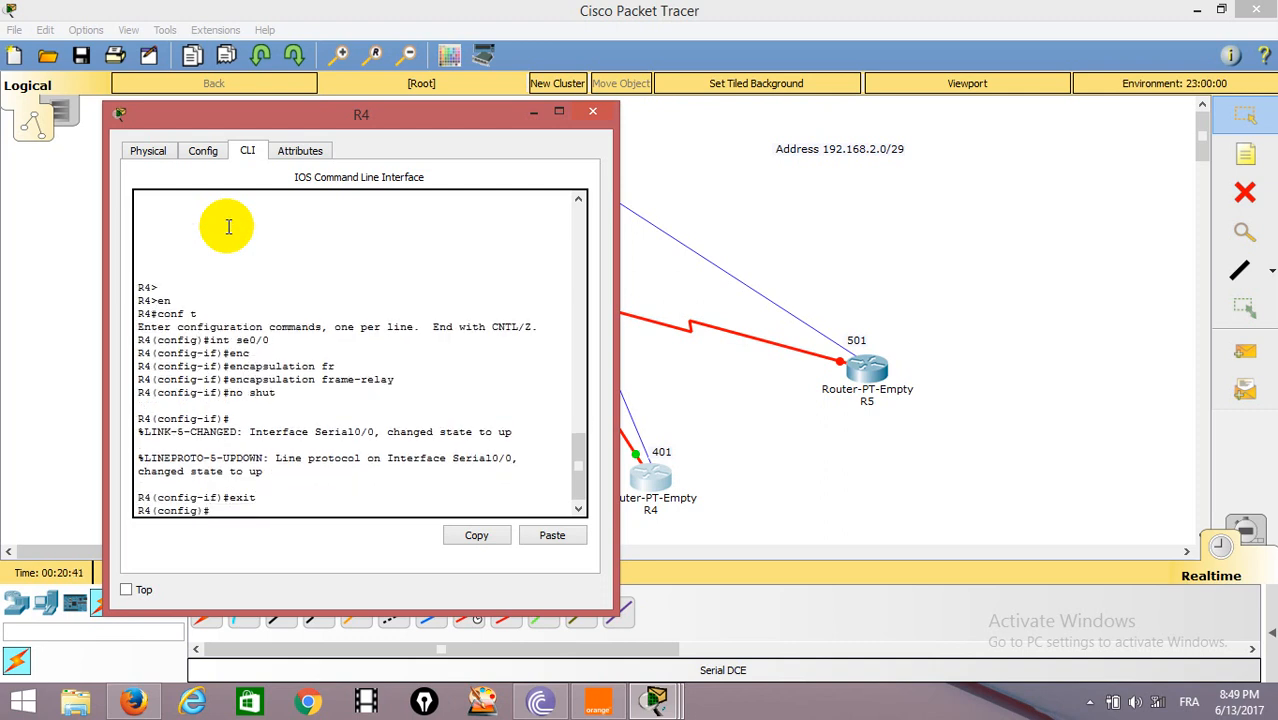
Create multipoint subinterface se0/0.401 on R4.
type("int se0/0.401 mul")
key("Return")
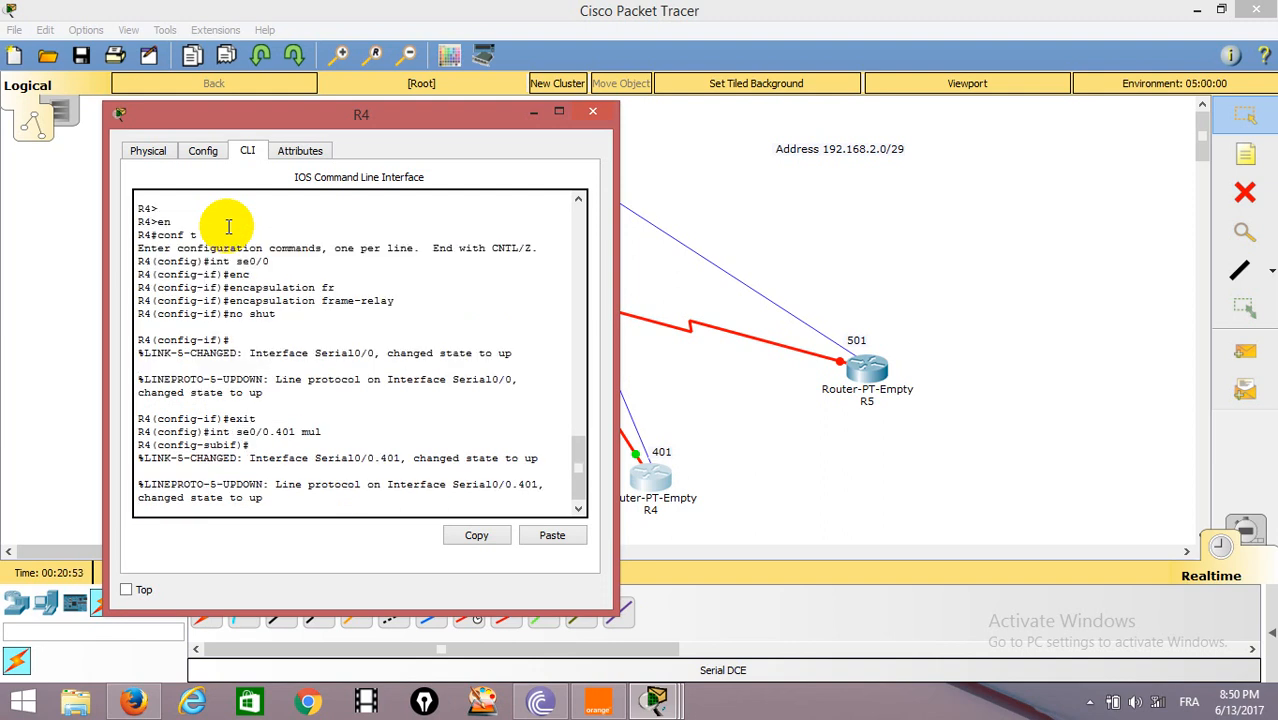
key("Return")
Assign IP address 192.168.2.4 with mask 255.255.255.248 to R4's subinterface se0/0.401.
type("ip address 192")
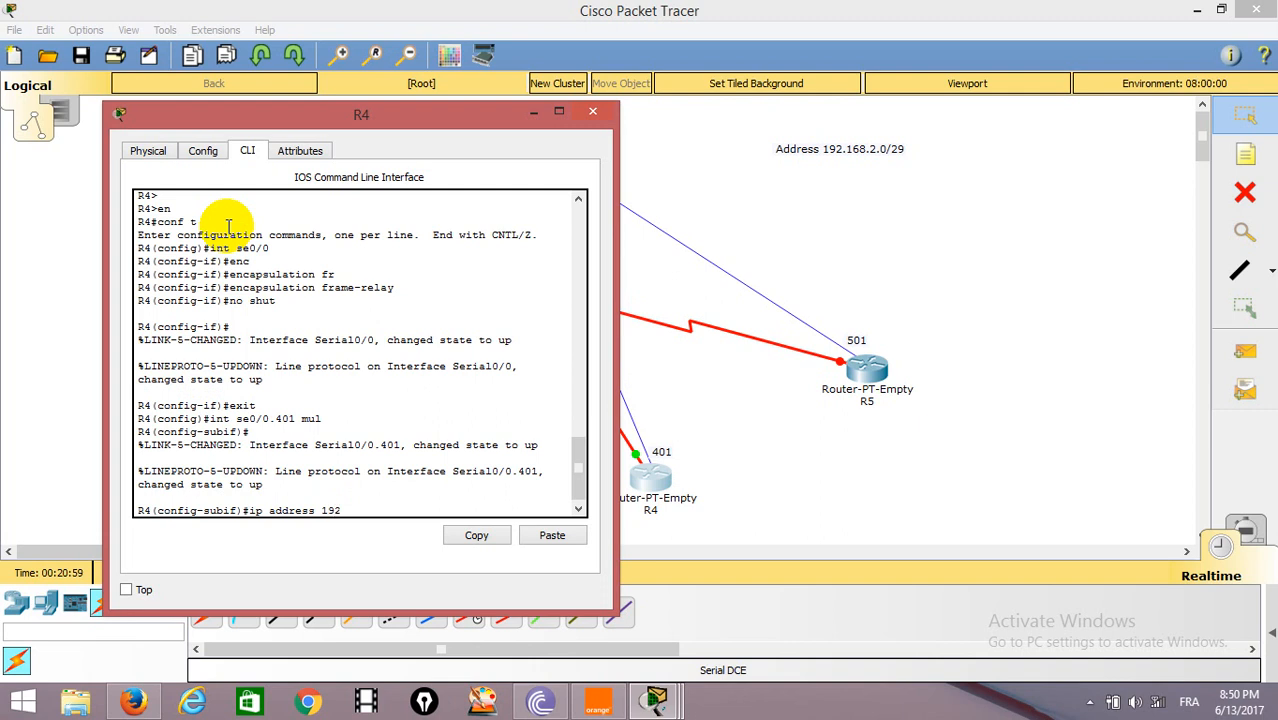
type(".168.2.4 255.255.255.248")
key("Return")
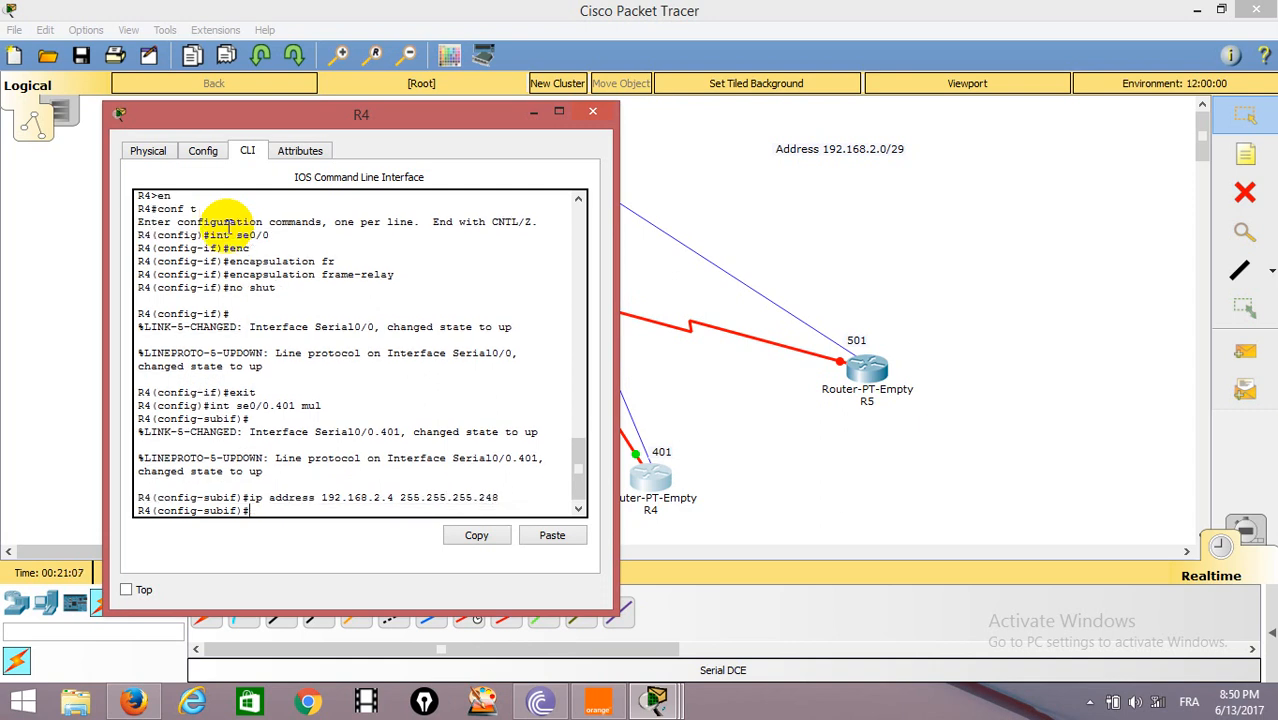
Map IP address 192.168.2.1 to DLCI 401 on R4's subinterface se0/0.401 with frame-relay map, and close R4.
type("fr")
key("Tab")
type("m")
key("Tab")
type("i")
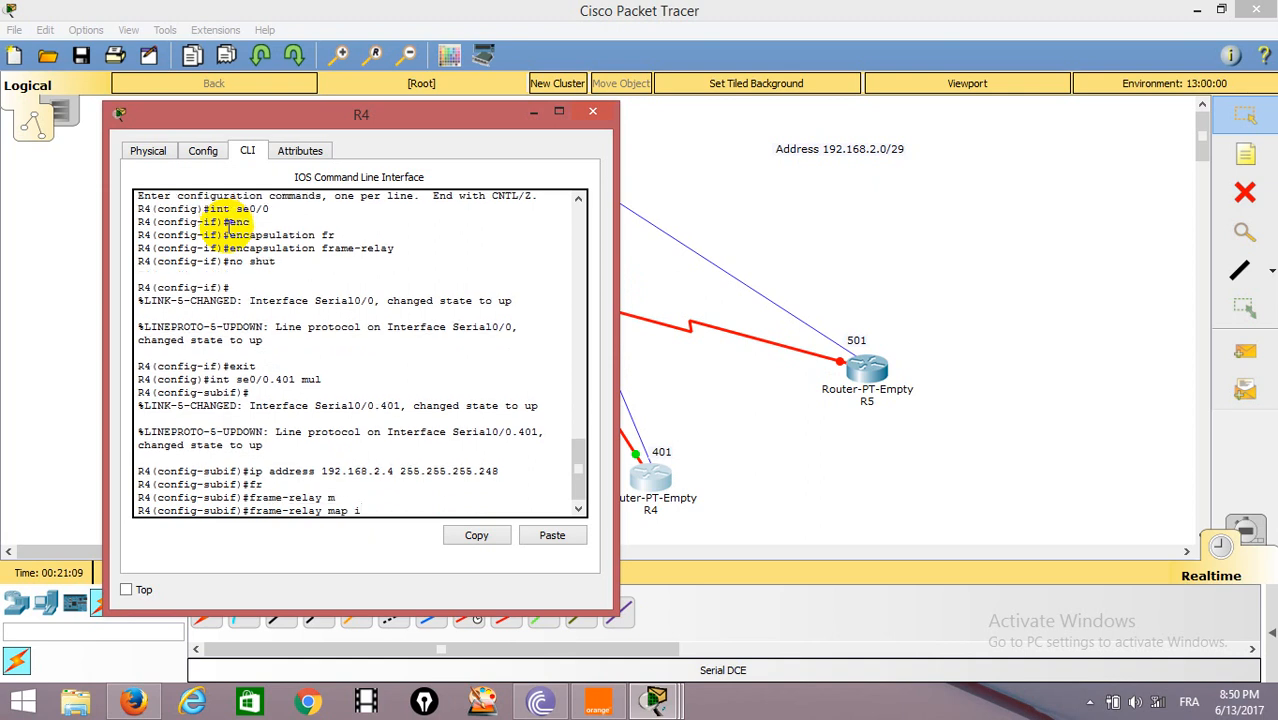
key("Tab")
type("192.")
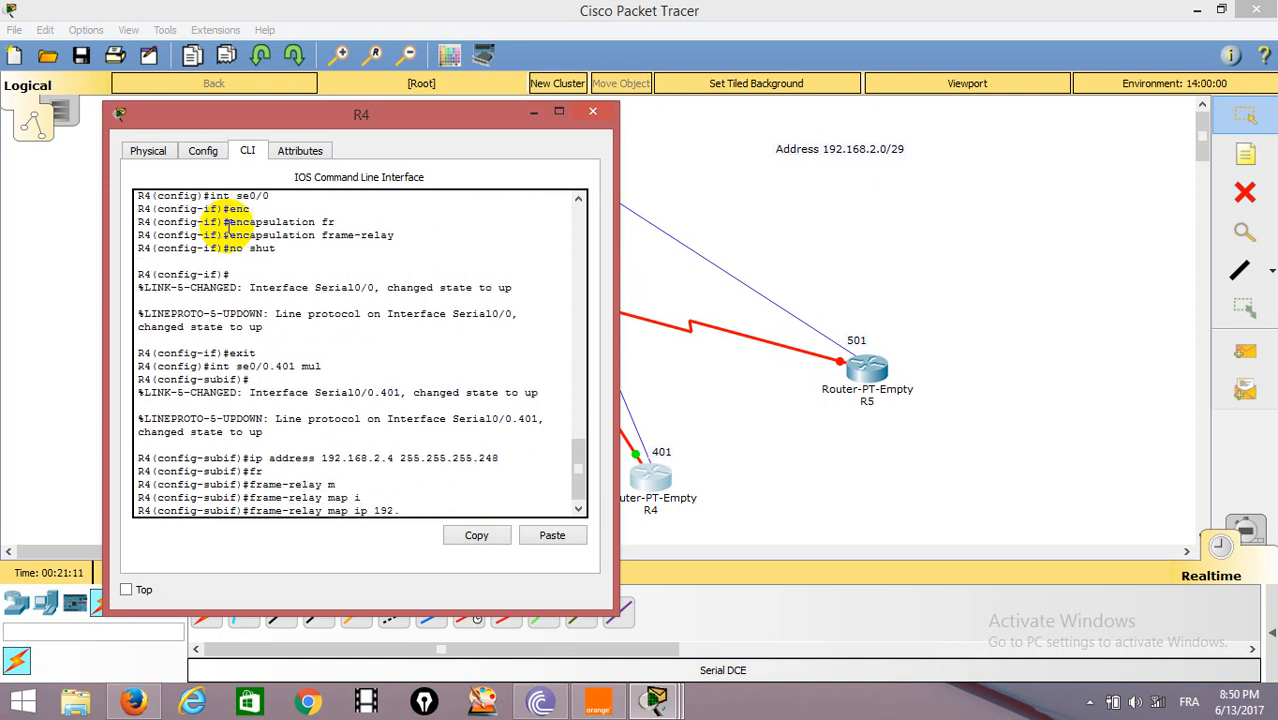
type("168.2.1 401")
key("Return")
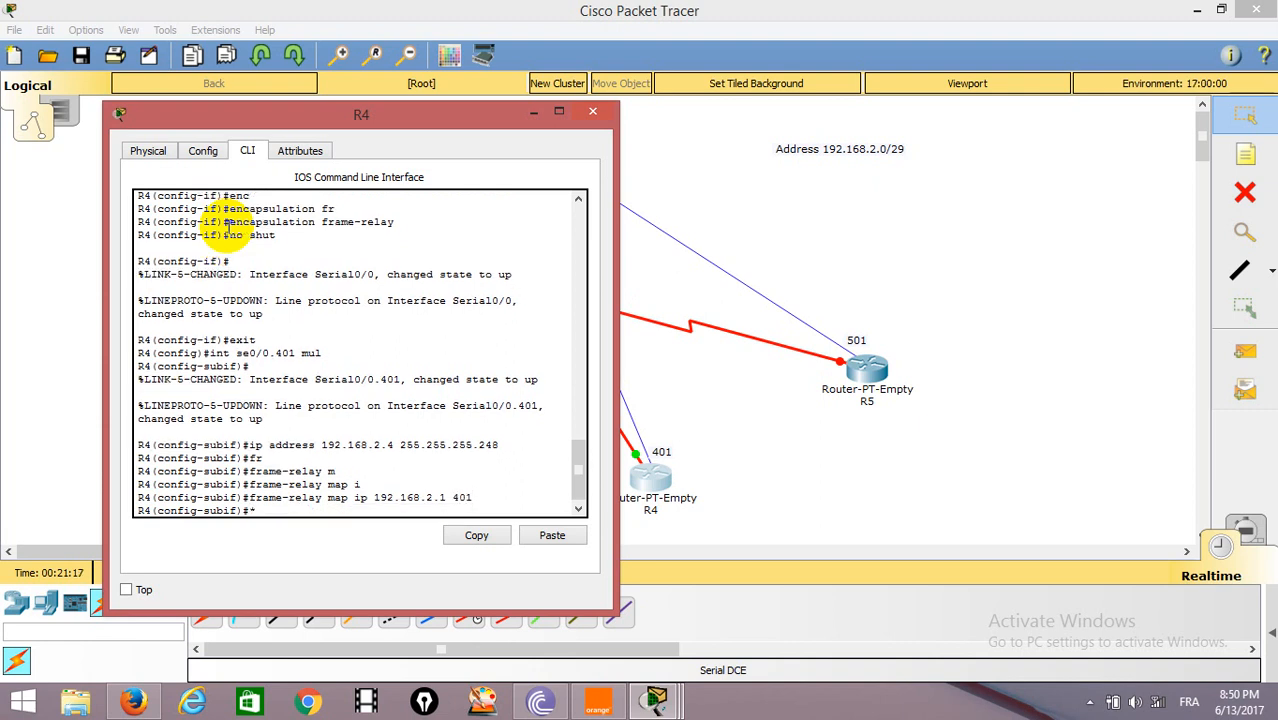
key("Return")
key("Return")
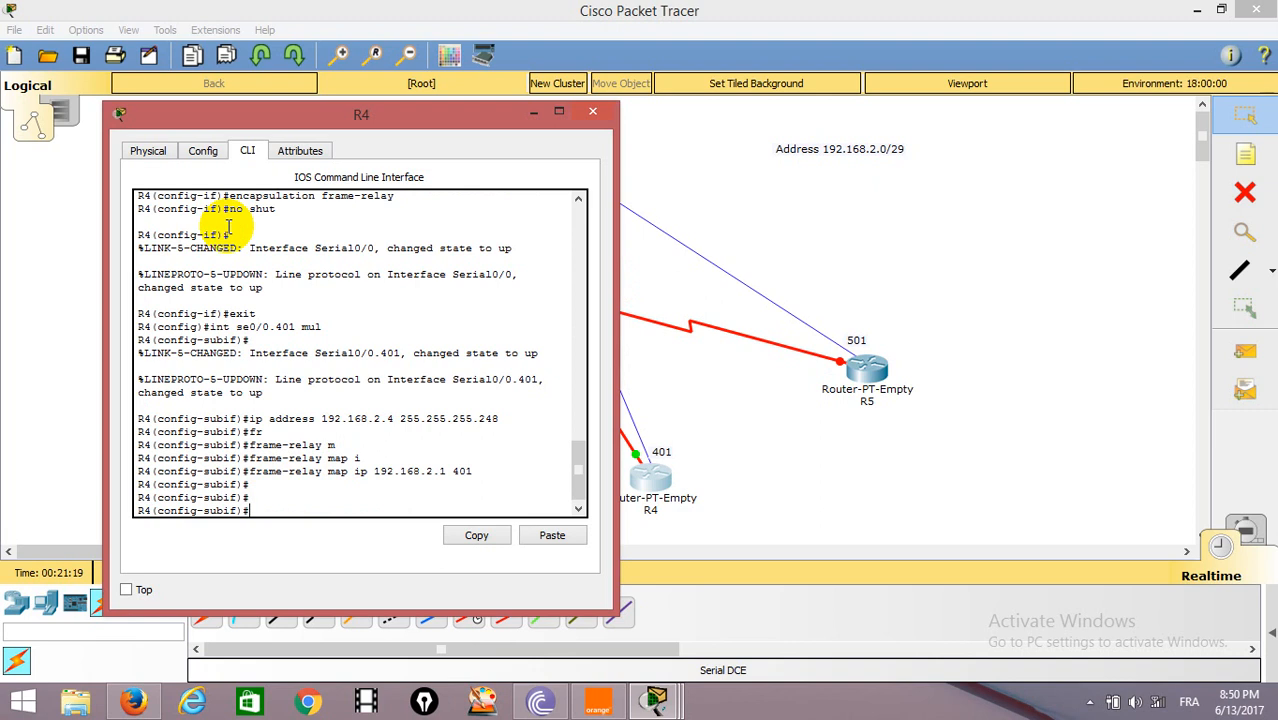
left_click(821, 163)
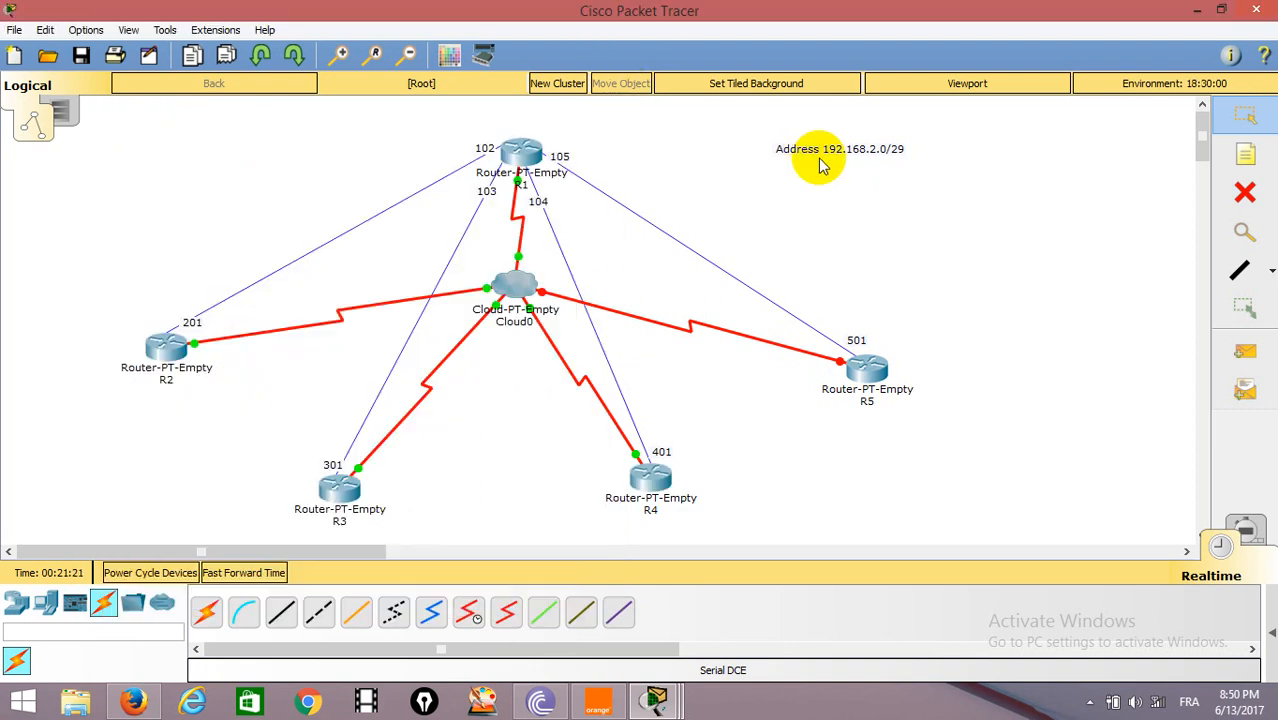
Open R5's command line and enter global configuration mode.
left_click(866, 365)
left_click(534, 170)
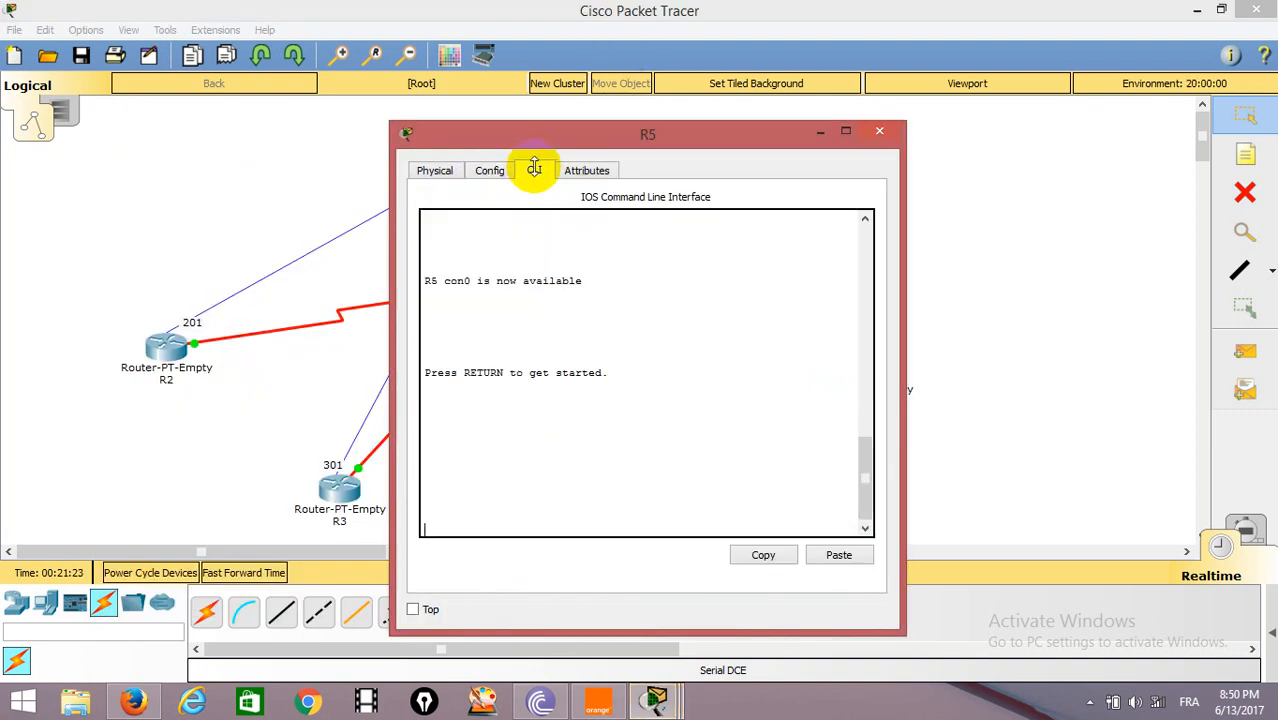
left_click_drag(605, 128, 370, 122)
key("Return")
key("Return")
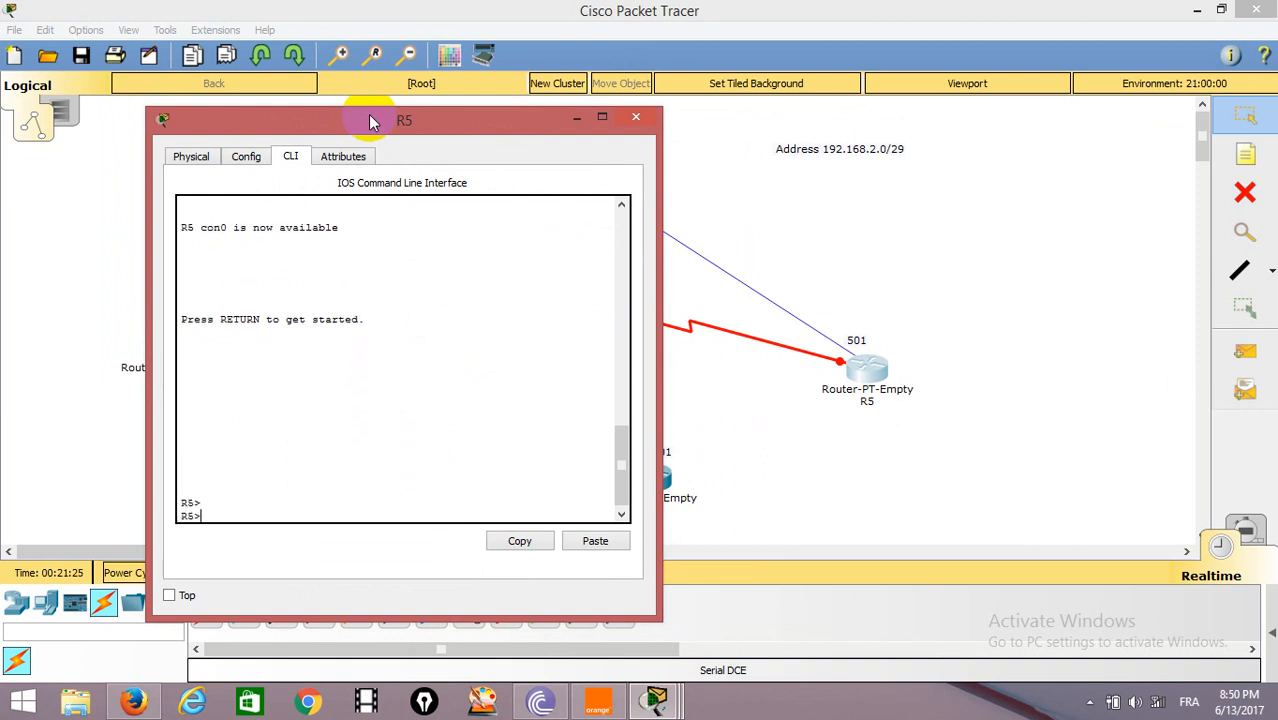
type("en")
key("Return")
type("co")
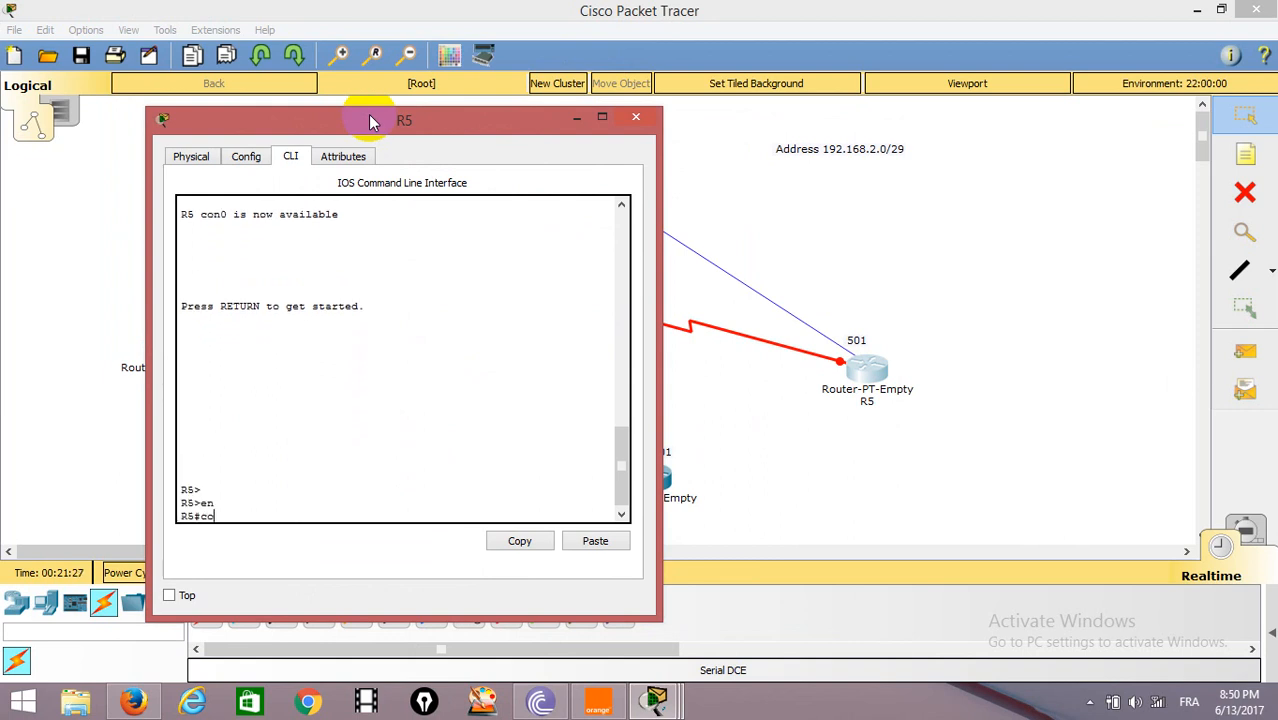
type("nf t")
key("Return")
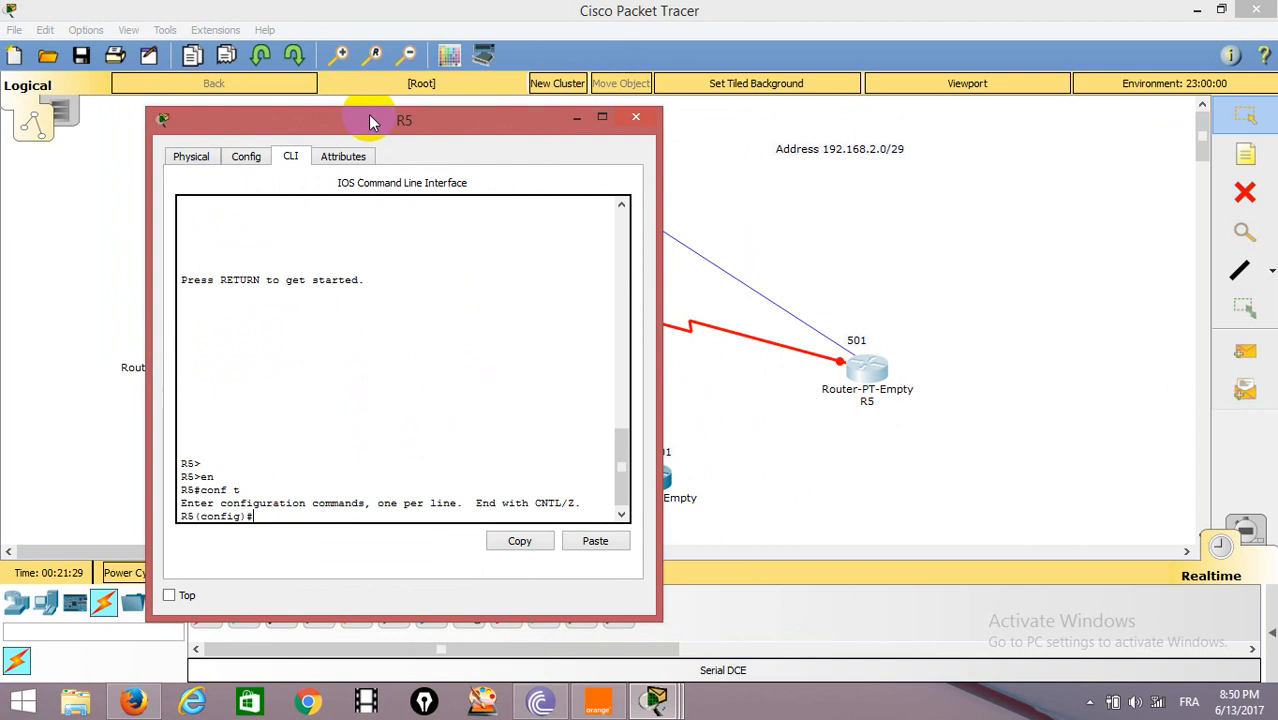
Set Frame Relay encapsulation on R5's interface se0/0.
type("int se0/0")
key("Return")
type("en")
key("Tab")
type("fr")
key("Tab")
key("Return")
Enable R5's interface se0/0 with no shut and return to global configuration mode.
type("no shut")
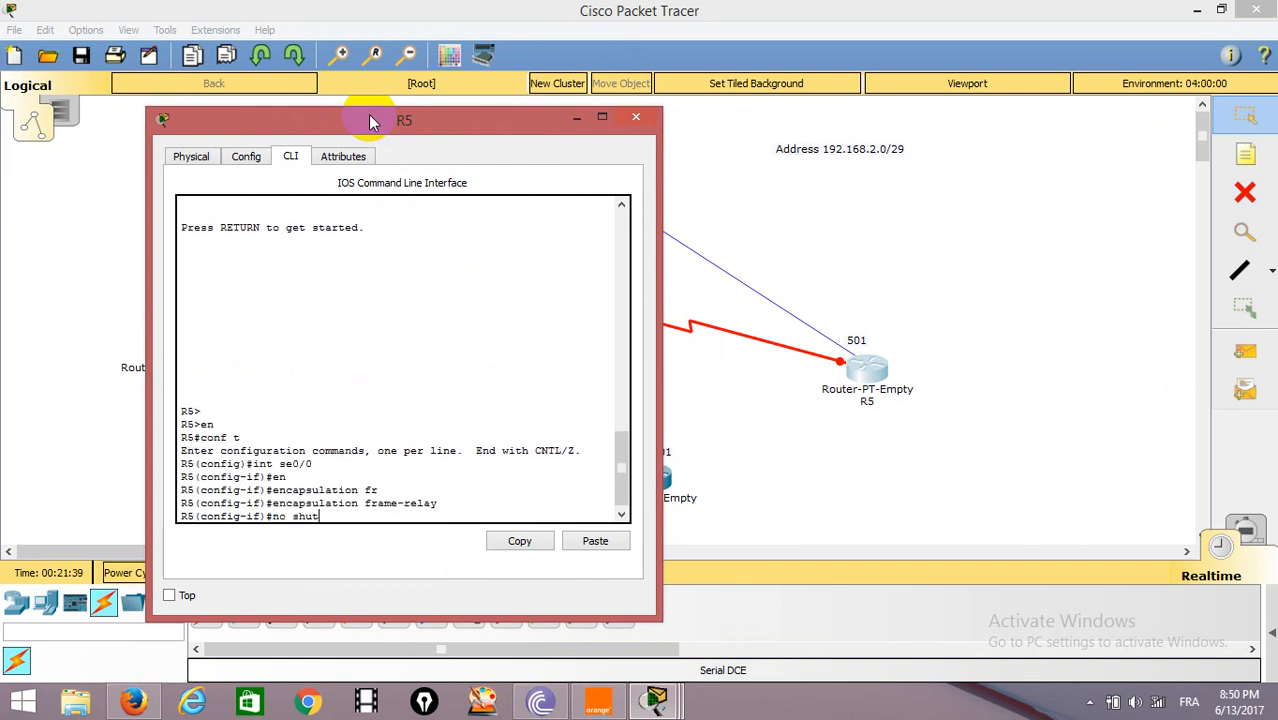
key("Return")
key("Return")
key("Return")
type("exit")
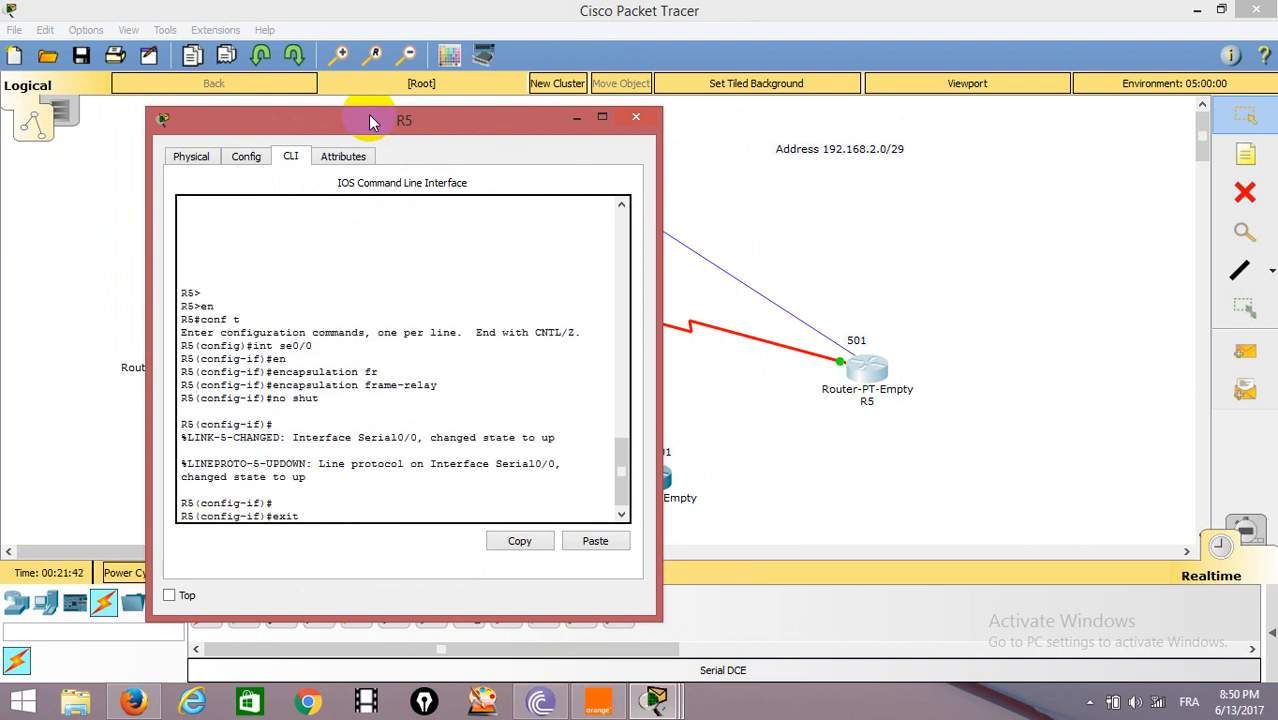
key("Return")
Create multipoint subinterface se0/0.501 on R5.
type("int se0/0.501 m")
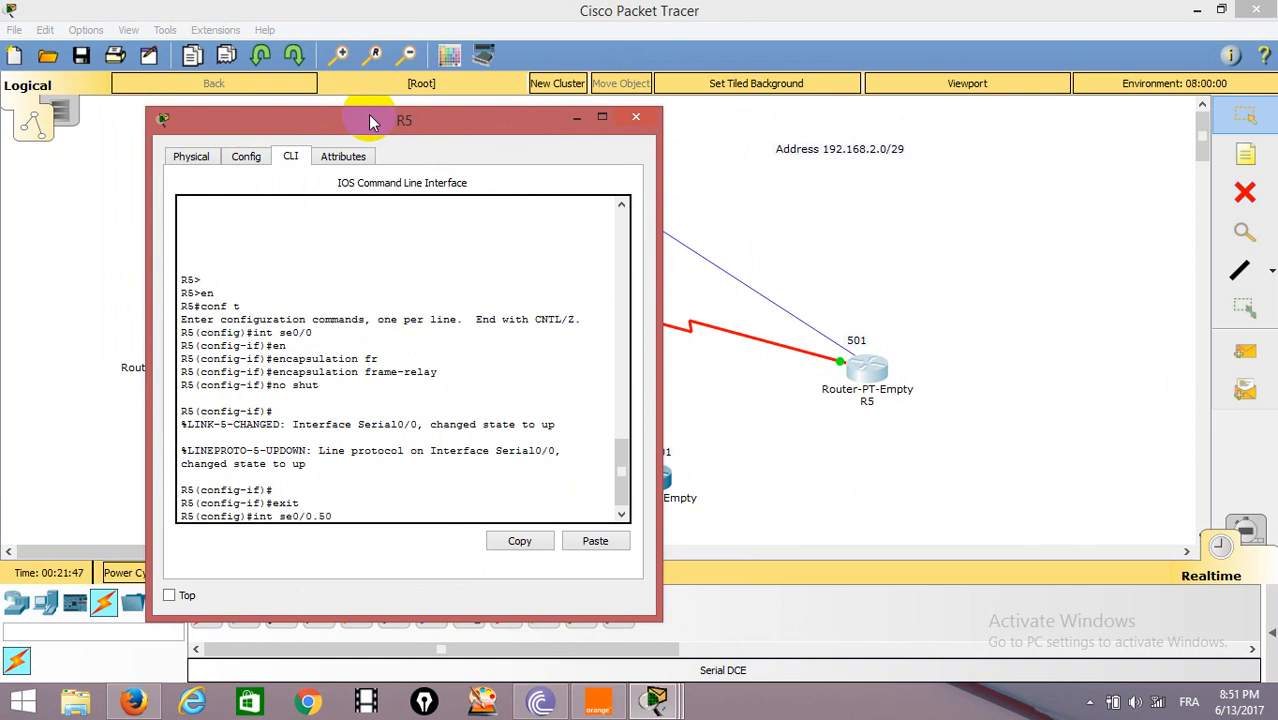
key("Tab")
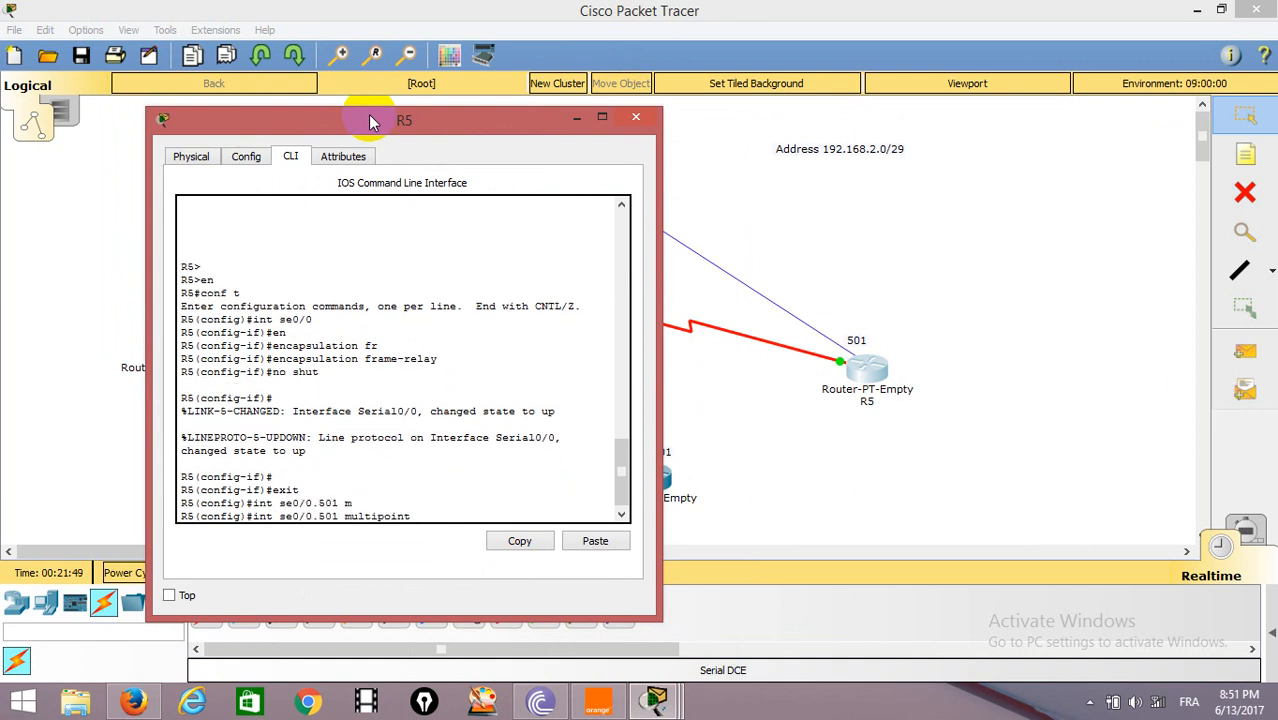
key("Return")
Assign IP address 192.168.2.5 with mask 255.255.255.248 to R5's subinterface se0/0.501.
type("i")
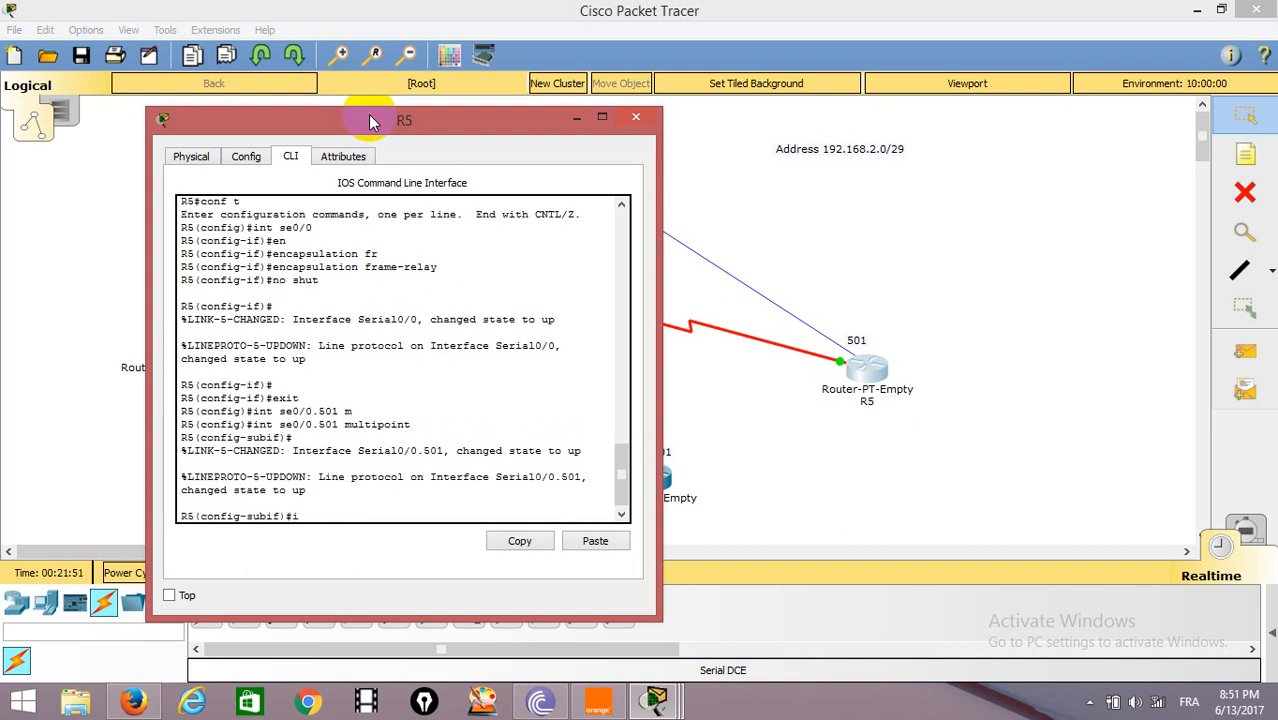
type("p address 192.168")
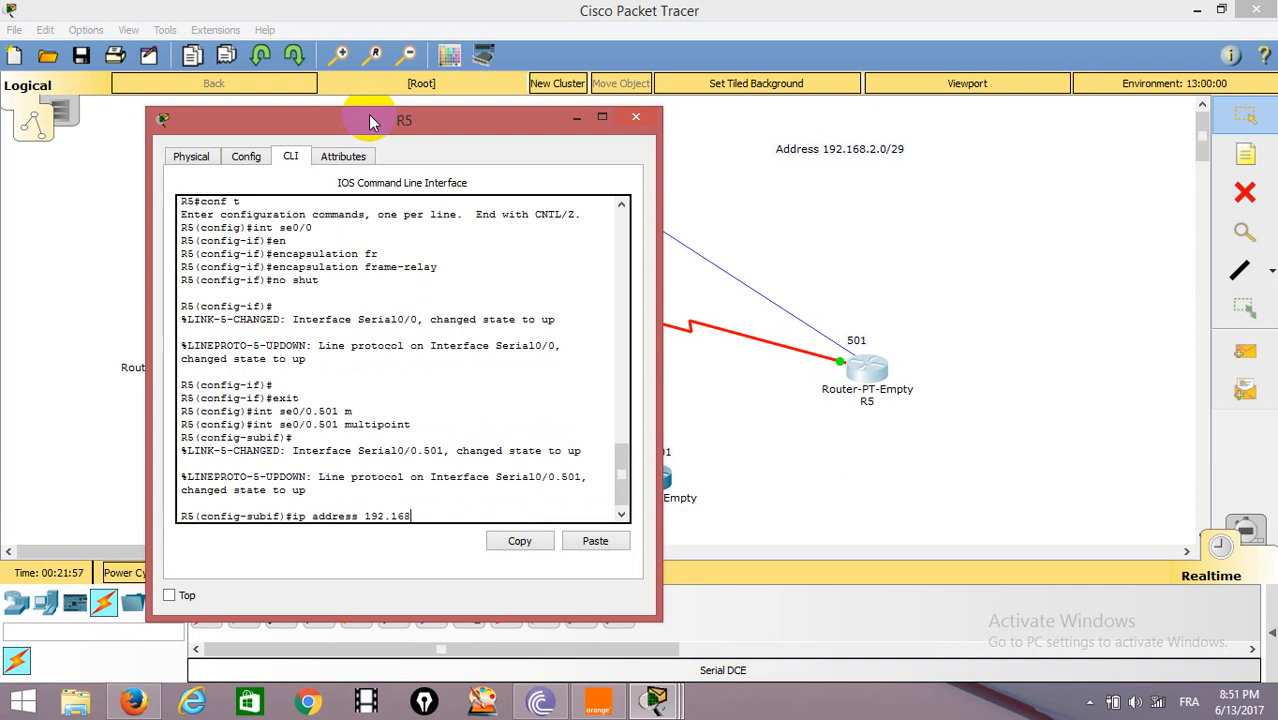
type(".2.5 255.255.255.248")
key("Return")
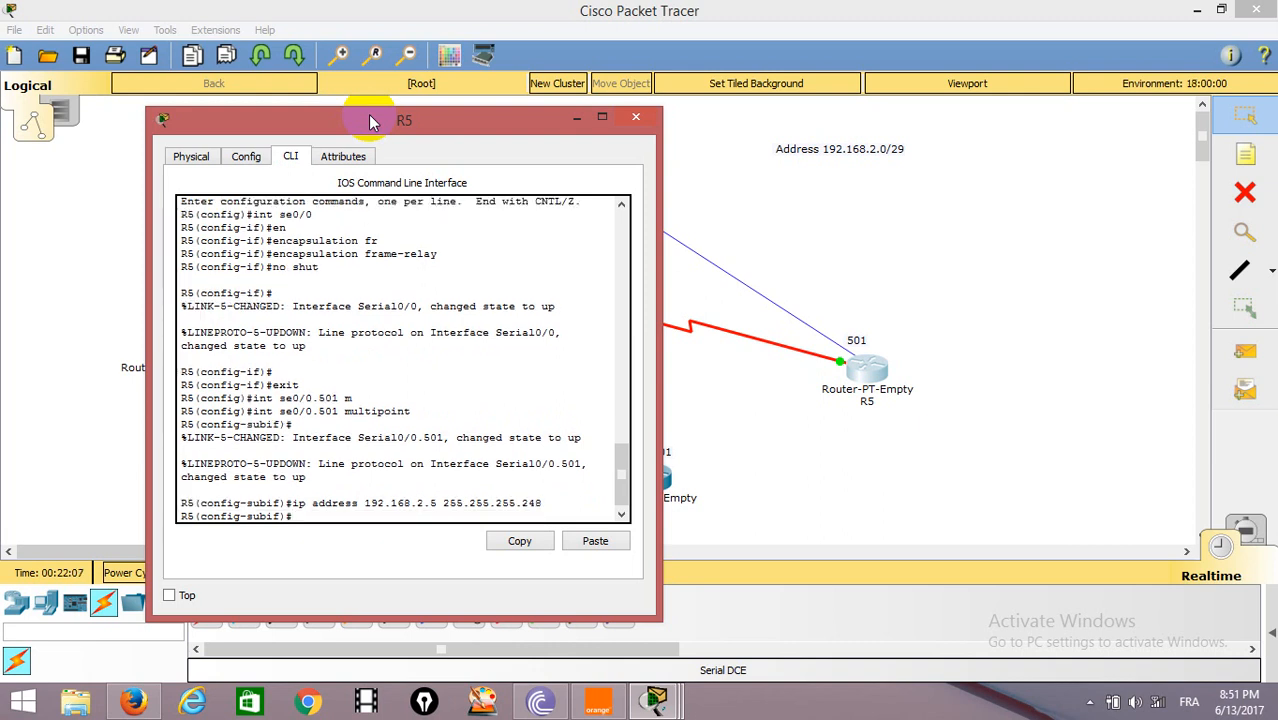
Map IP address 192.168.2.1 to DLCI 501 on R5's subinterface se0/0.501 with frame-relay map.
type("fr")
key("Tab")
type("m")
key("Tab")
type("i")
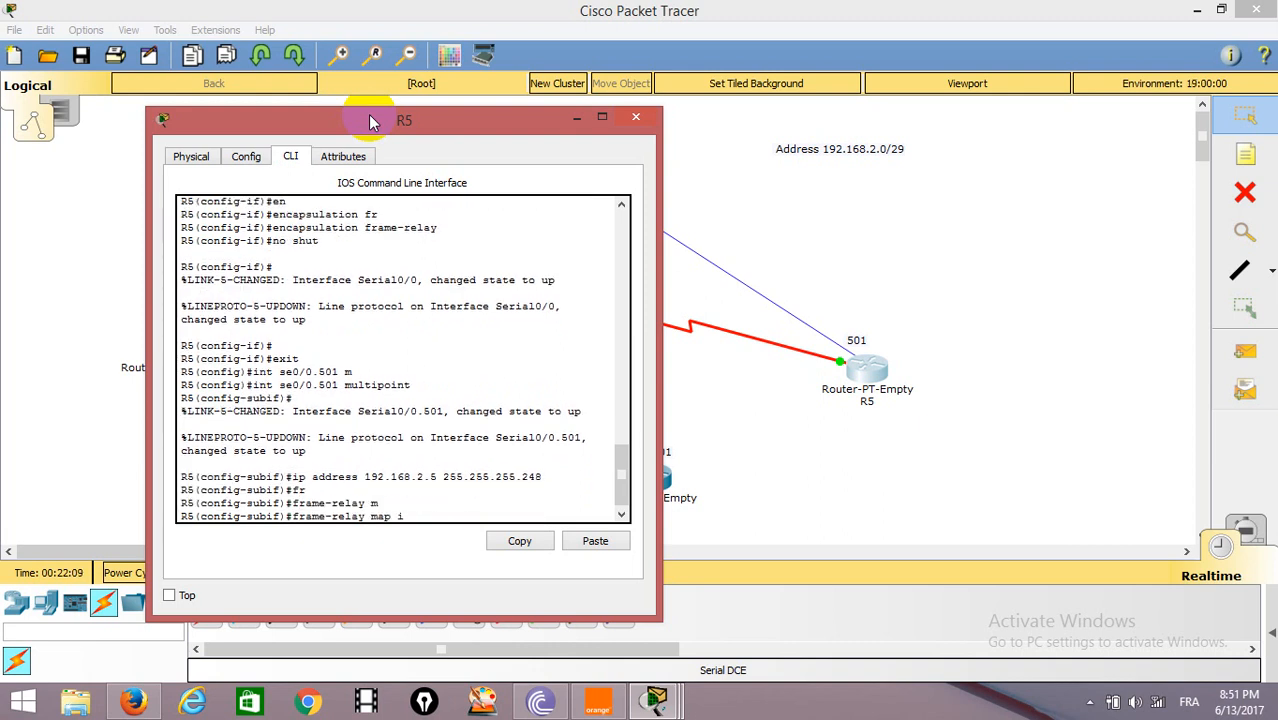
key("Tab")
type("192.1")
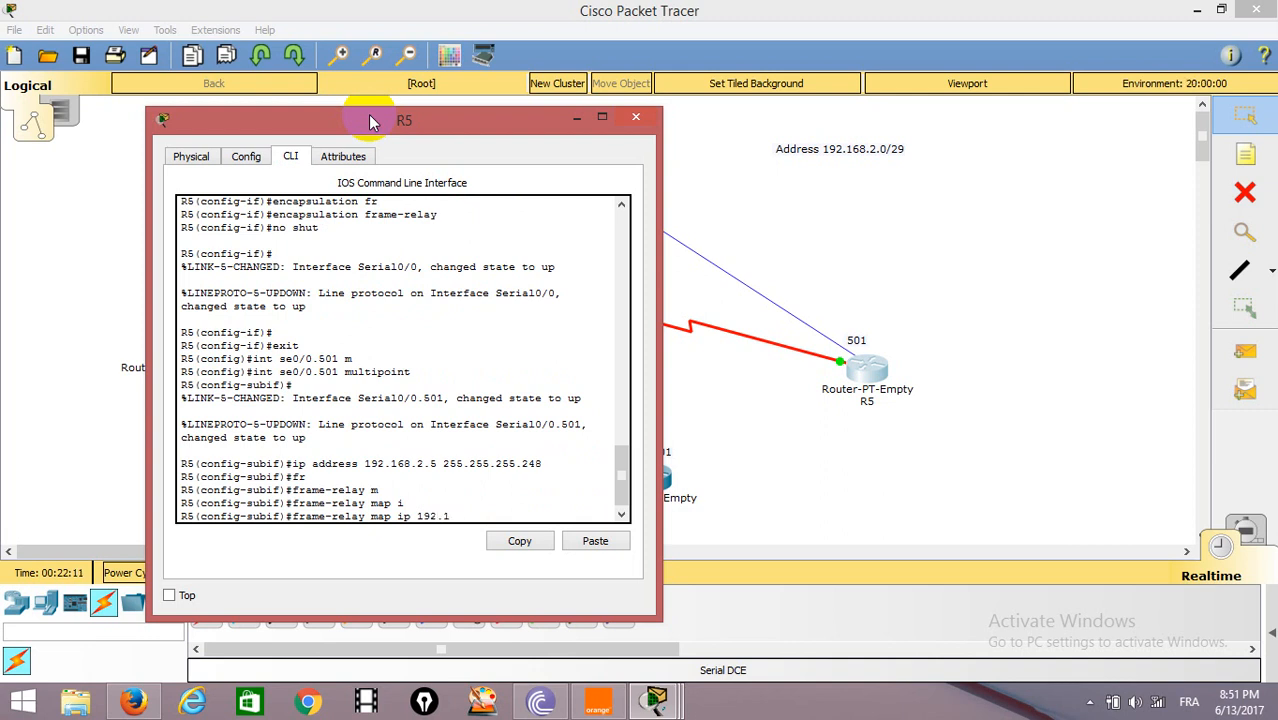
type("68.2.1 501")
key("Return")
key("Return")
key("Return")
key("Return")
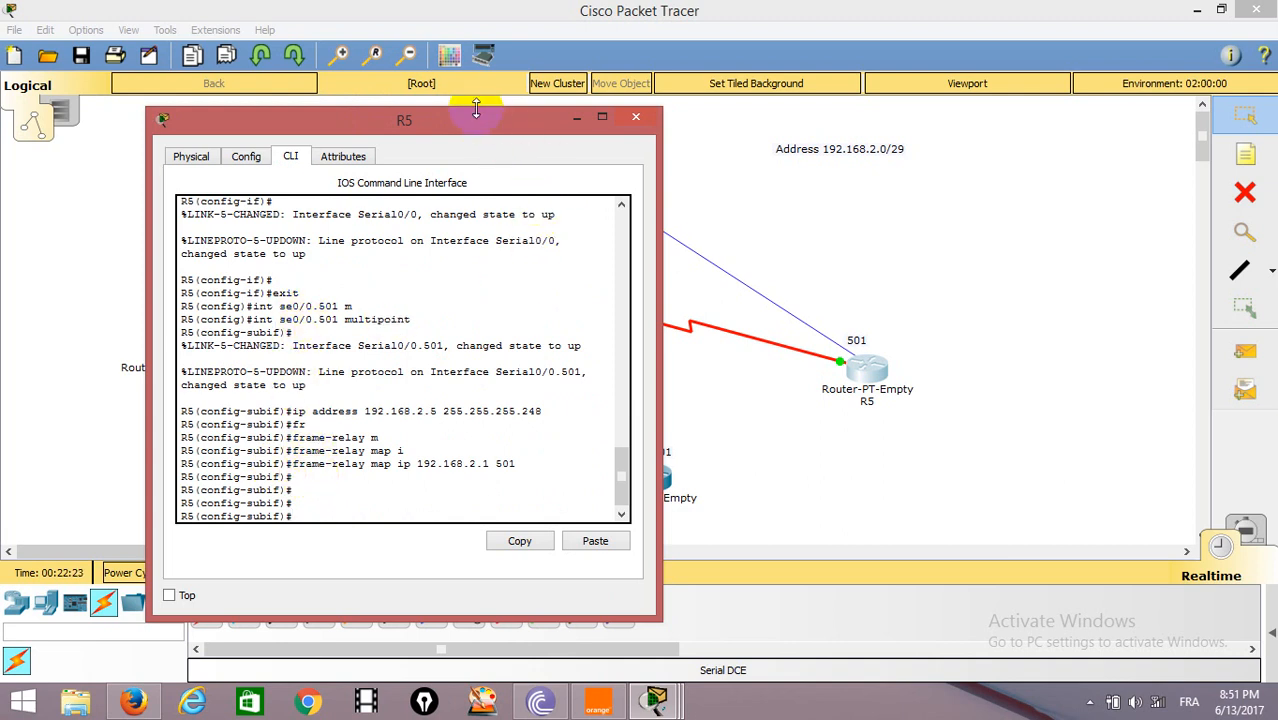
key("Up")
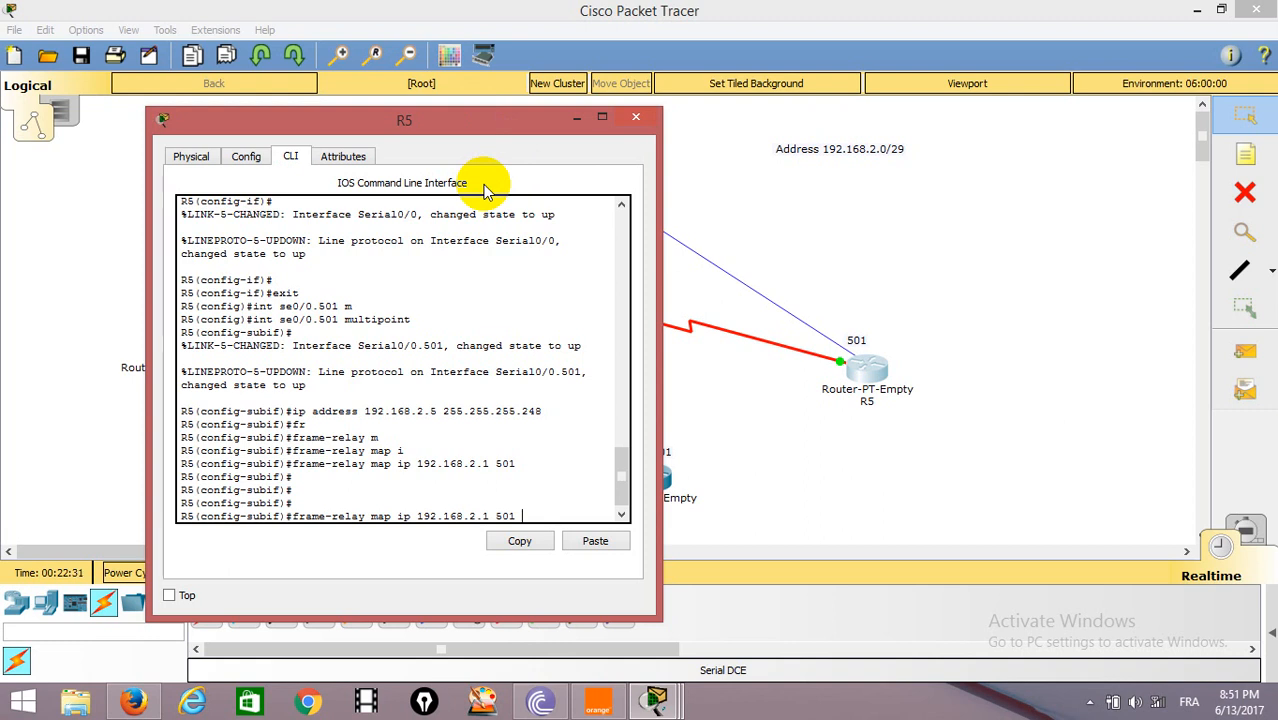
type("b")
key("Tab")
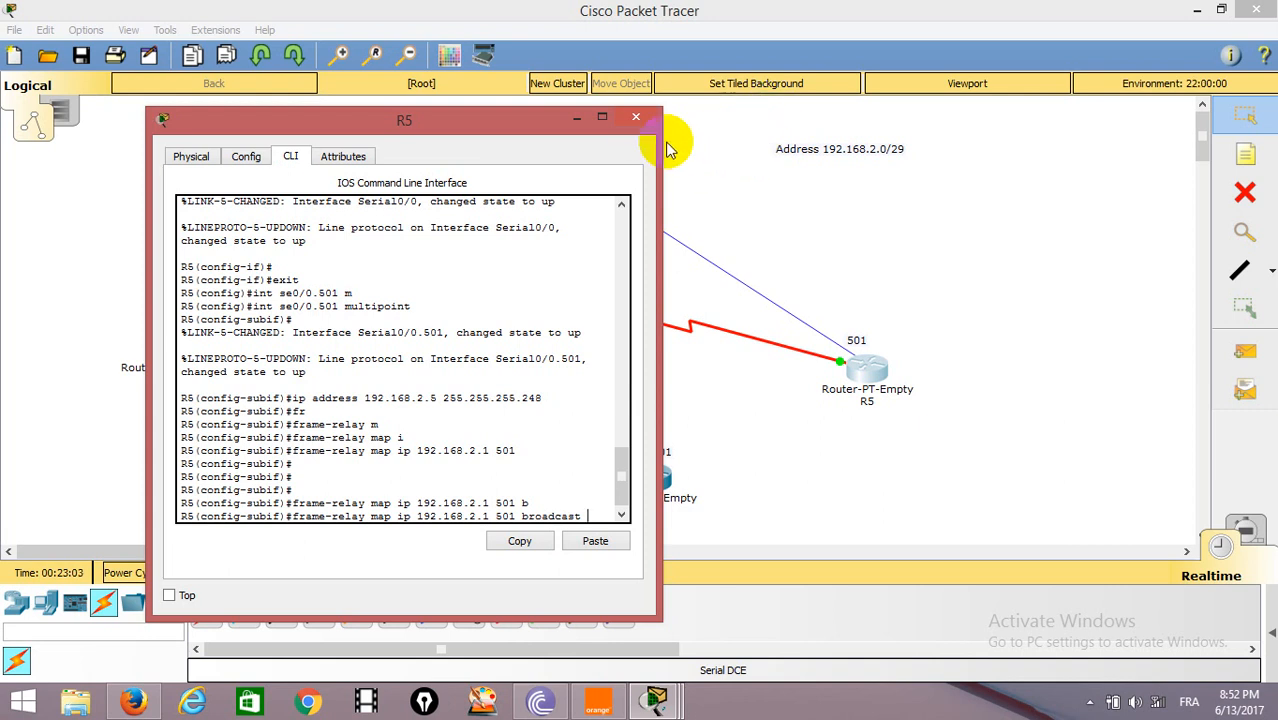
left_click(635, 117)
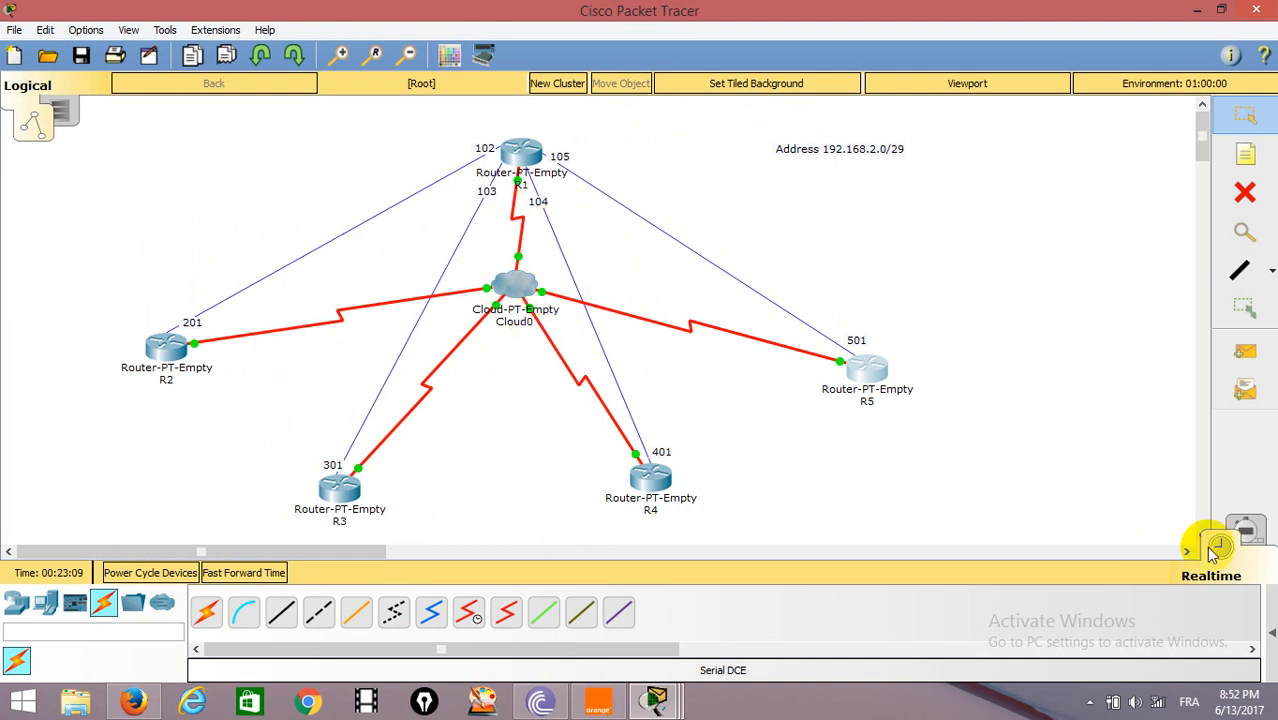
Test connectivity by sending a simple PDU from R1 to R2, with the PDU list shown.
left_click(1272, 632)
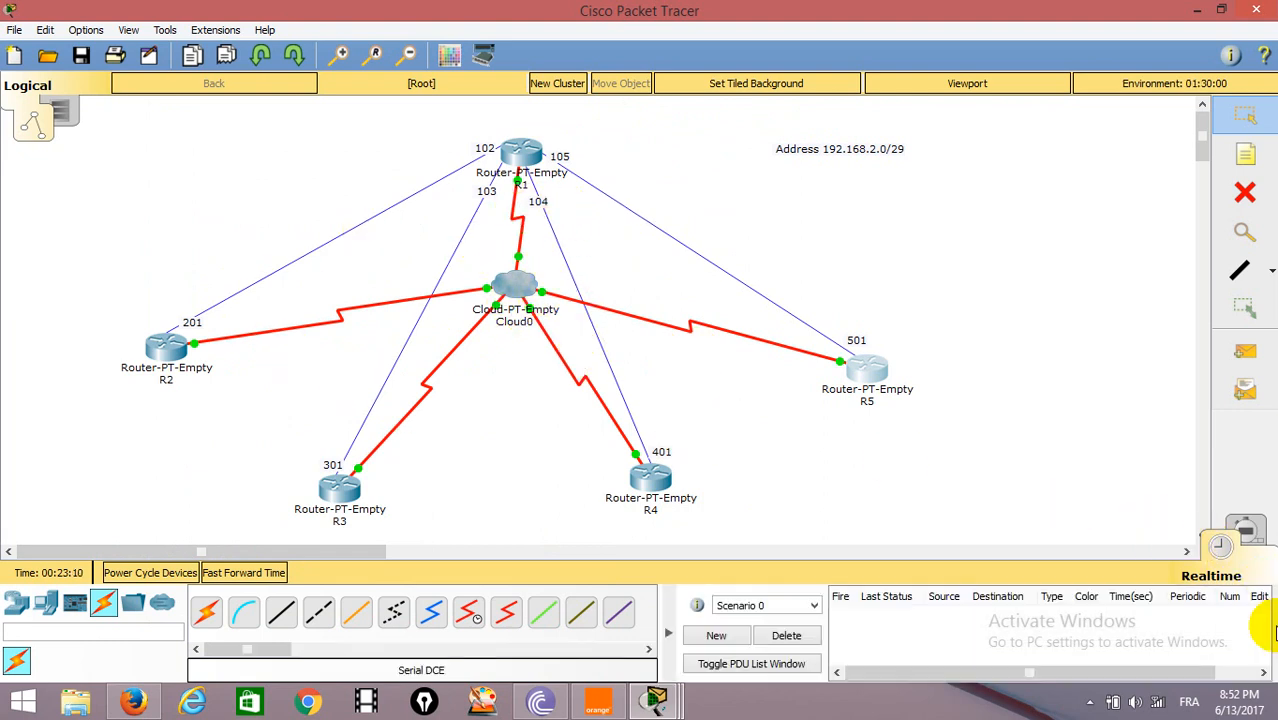
left_click(1245, 351)
left_click(520, 150)
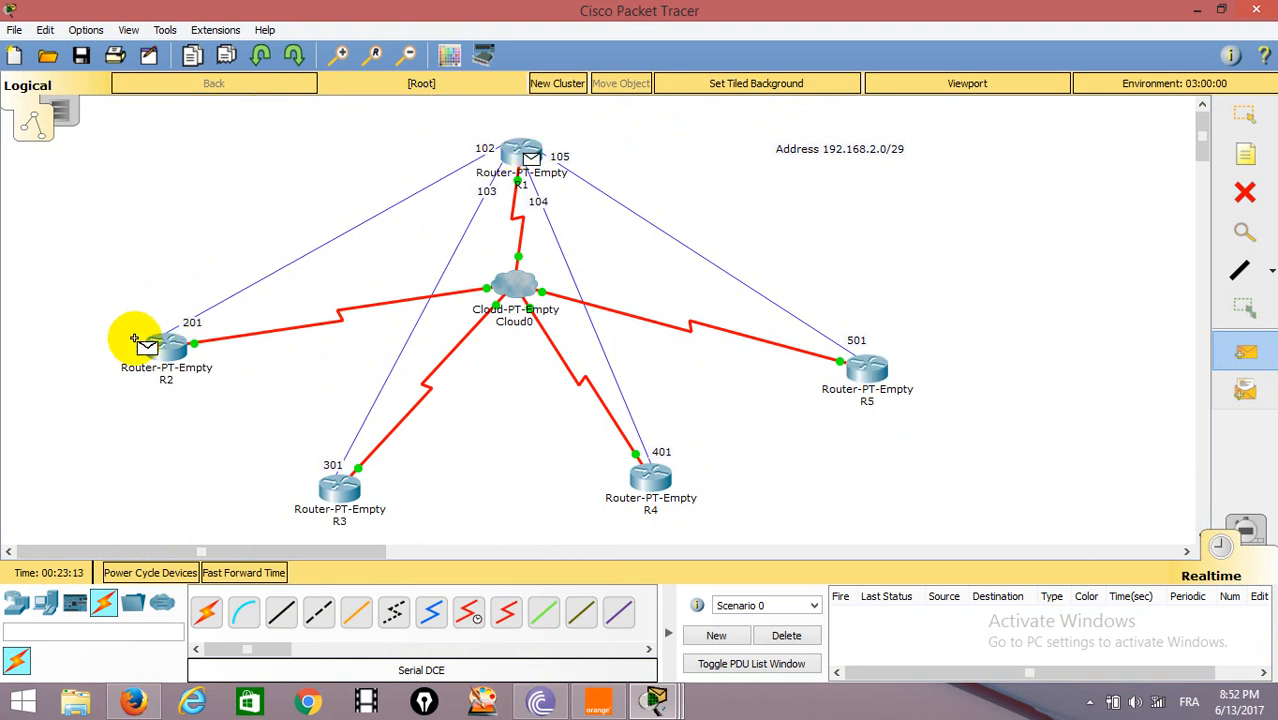
left_click(155, 345)
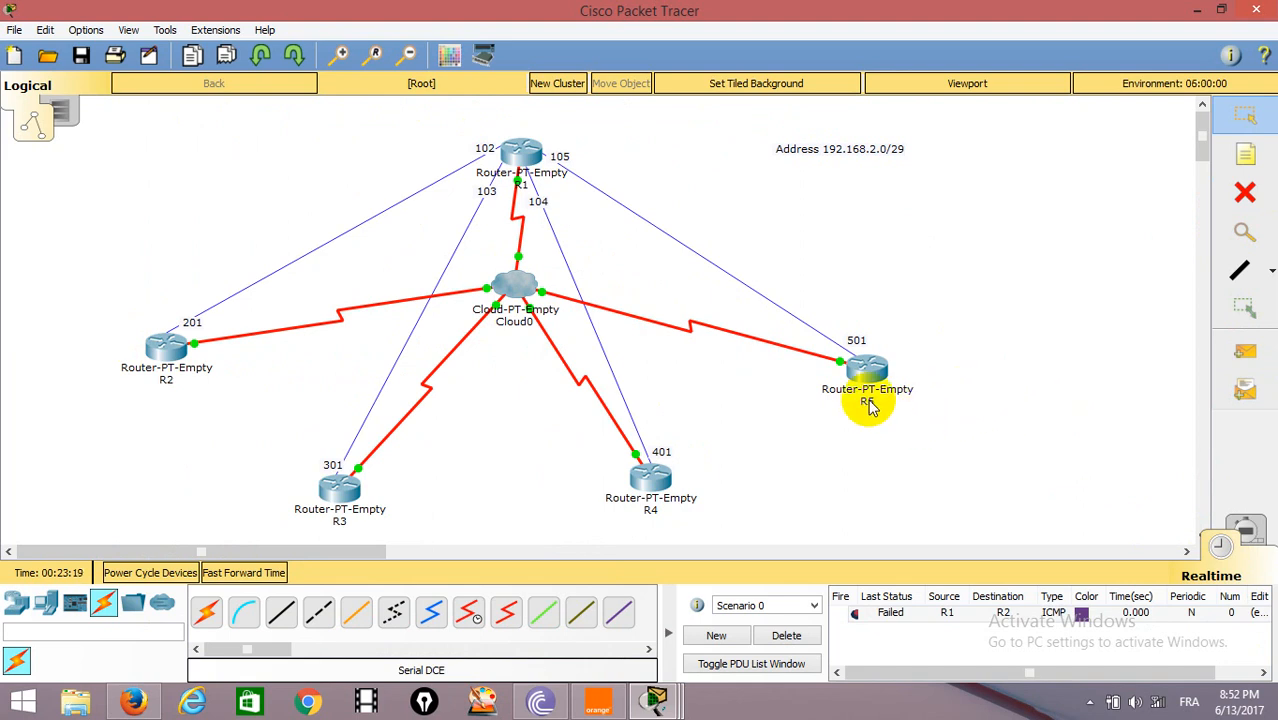
Add DLCI 102 named R1-R2 to the Serial0 interface of Cloud0.
left_click(526, 288)
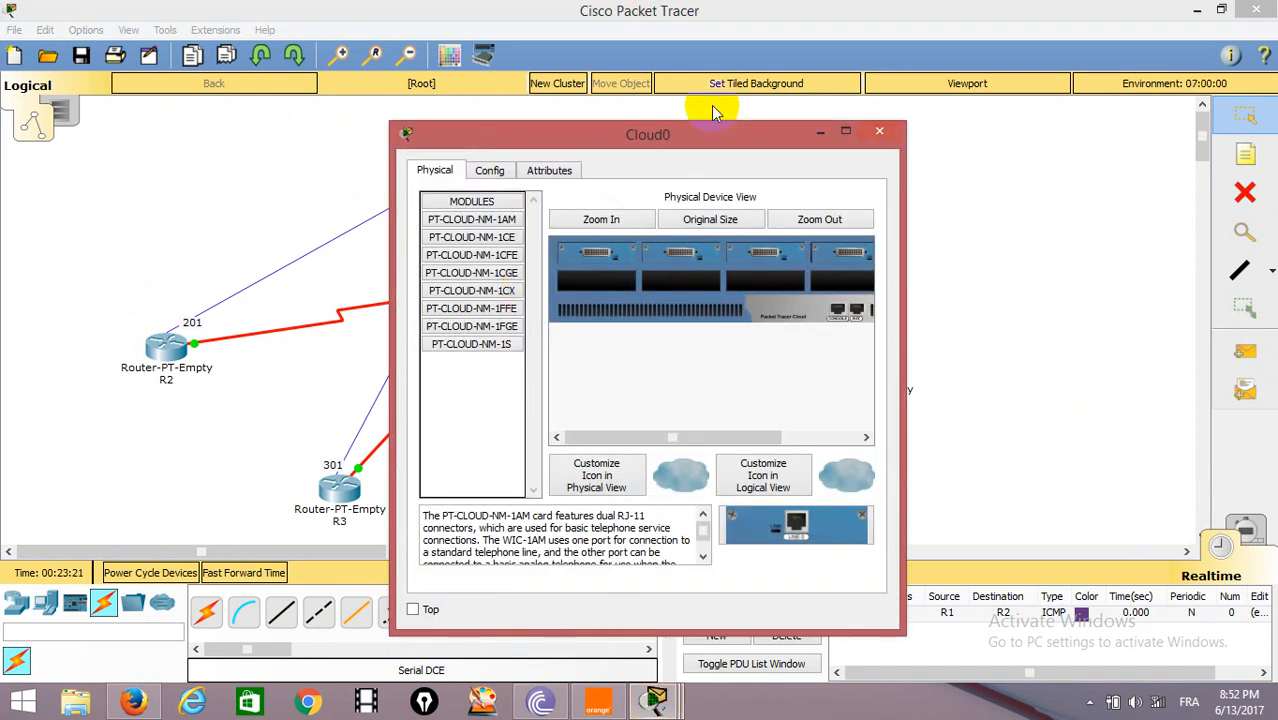
left_click_drag(670, 145, 906, 64)
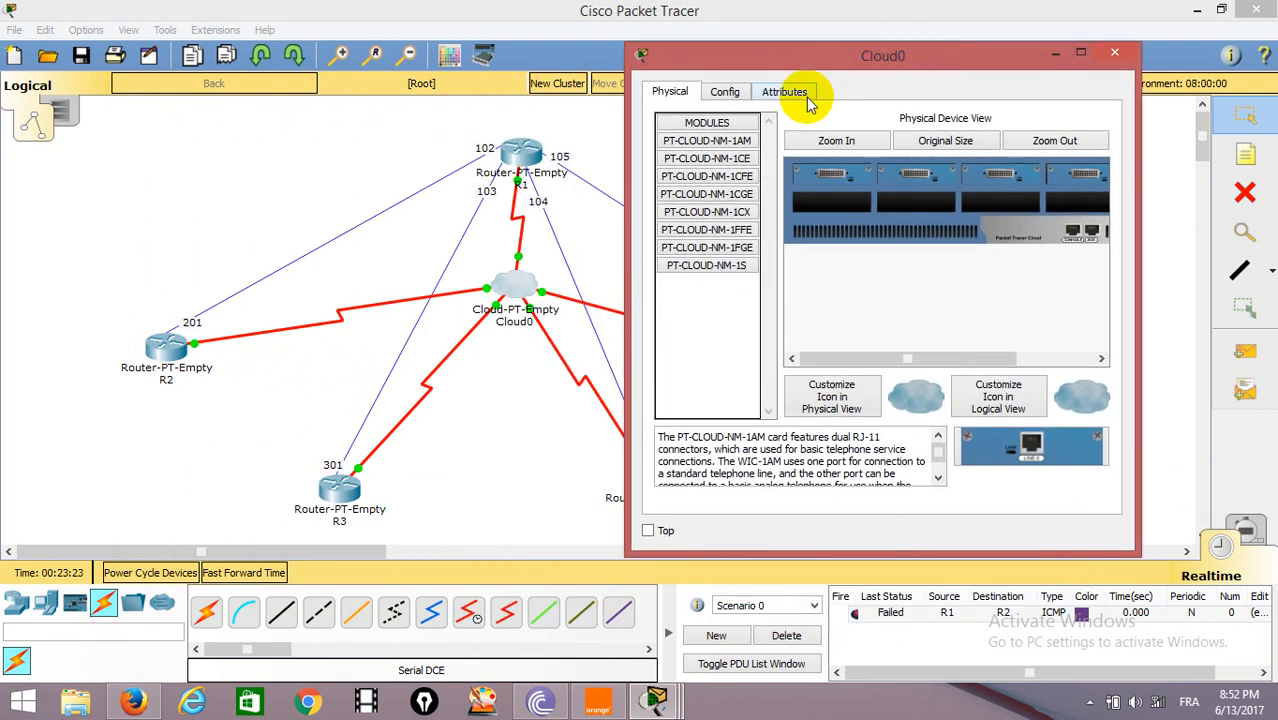
left_click(727, 91)
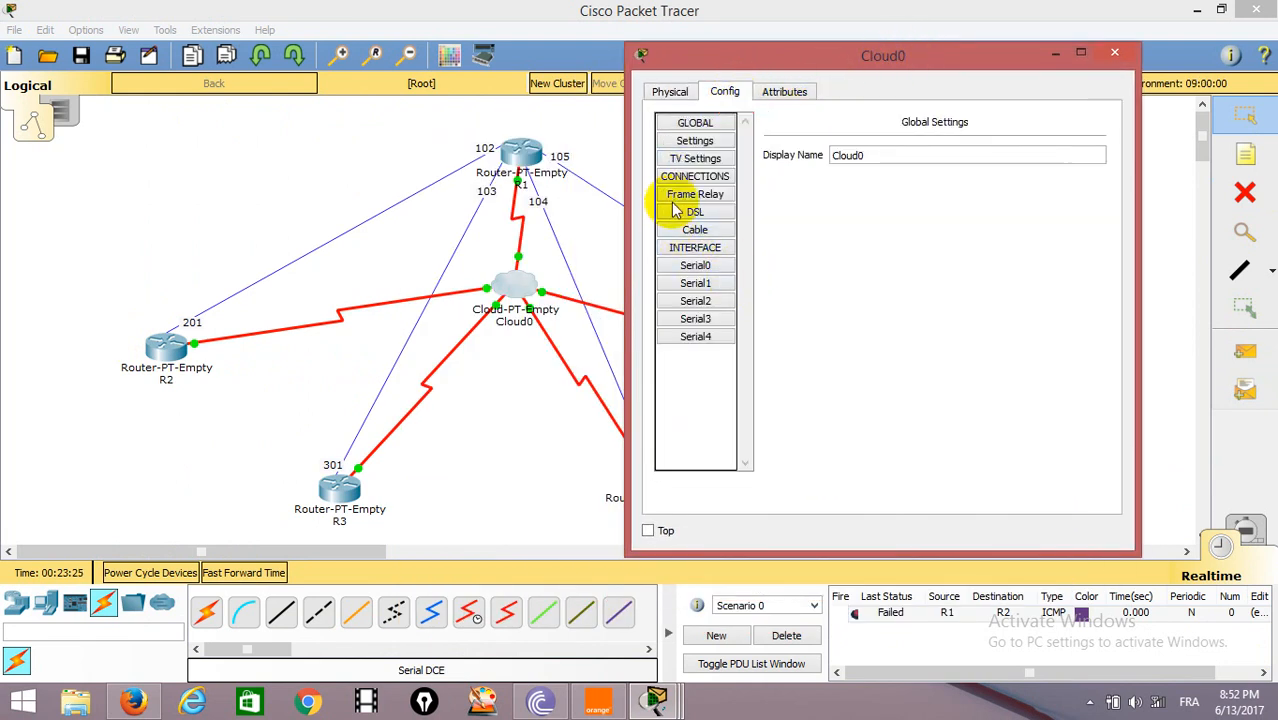
left_click(702, 266)
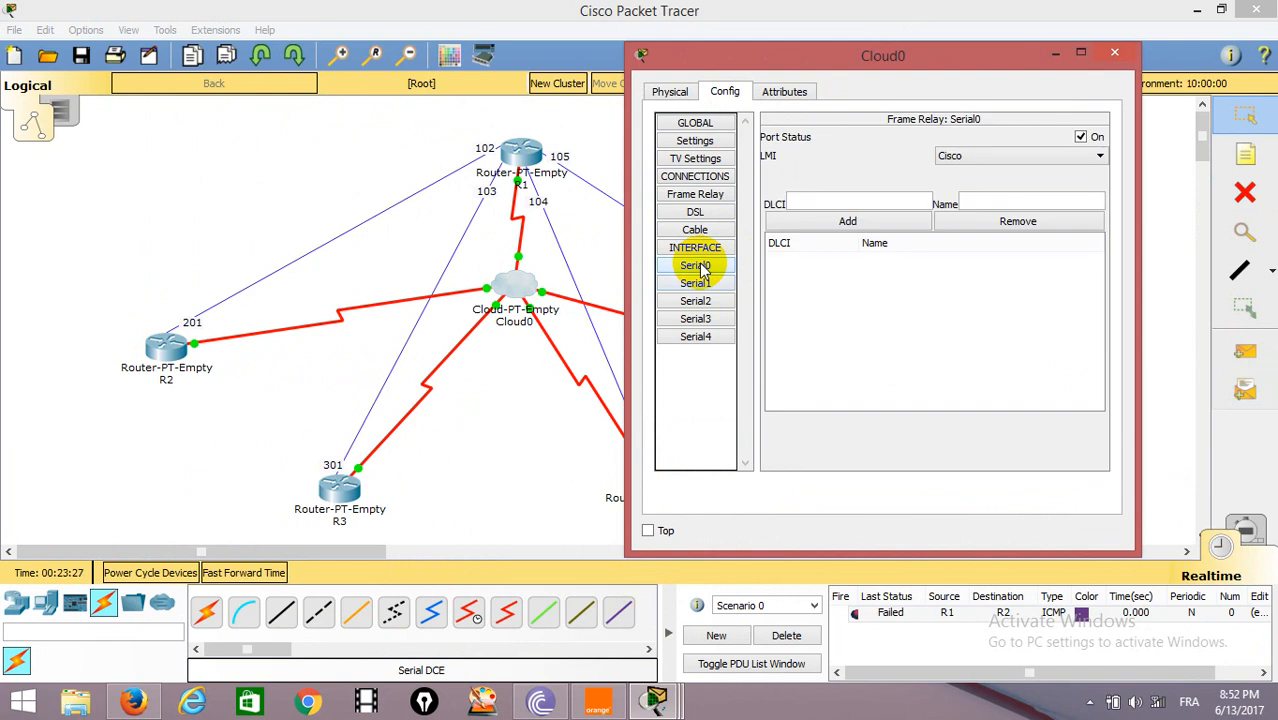
left_click(838, 201)
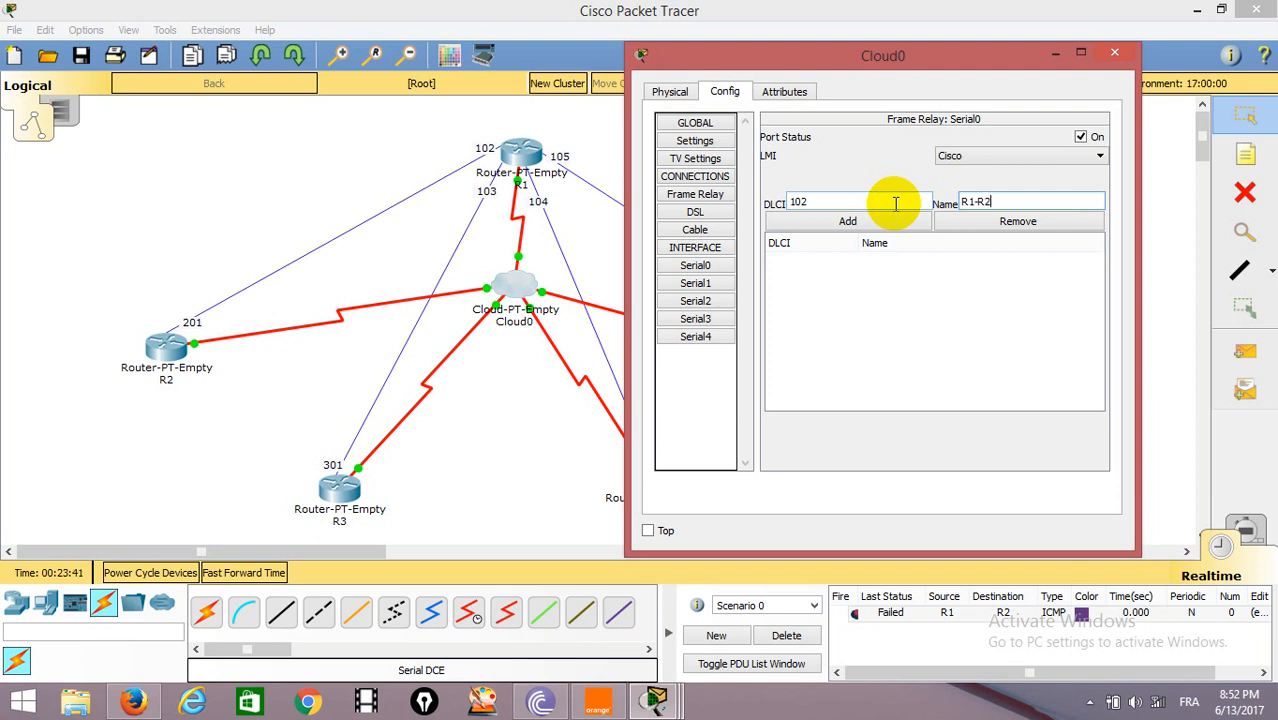
left_click(848, 221)
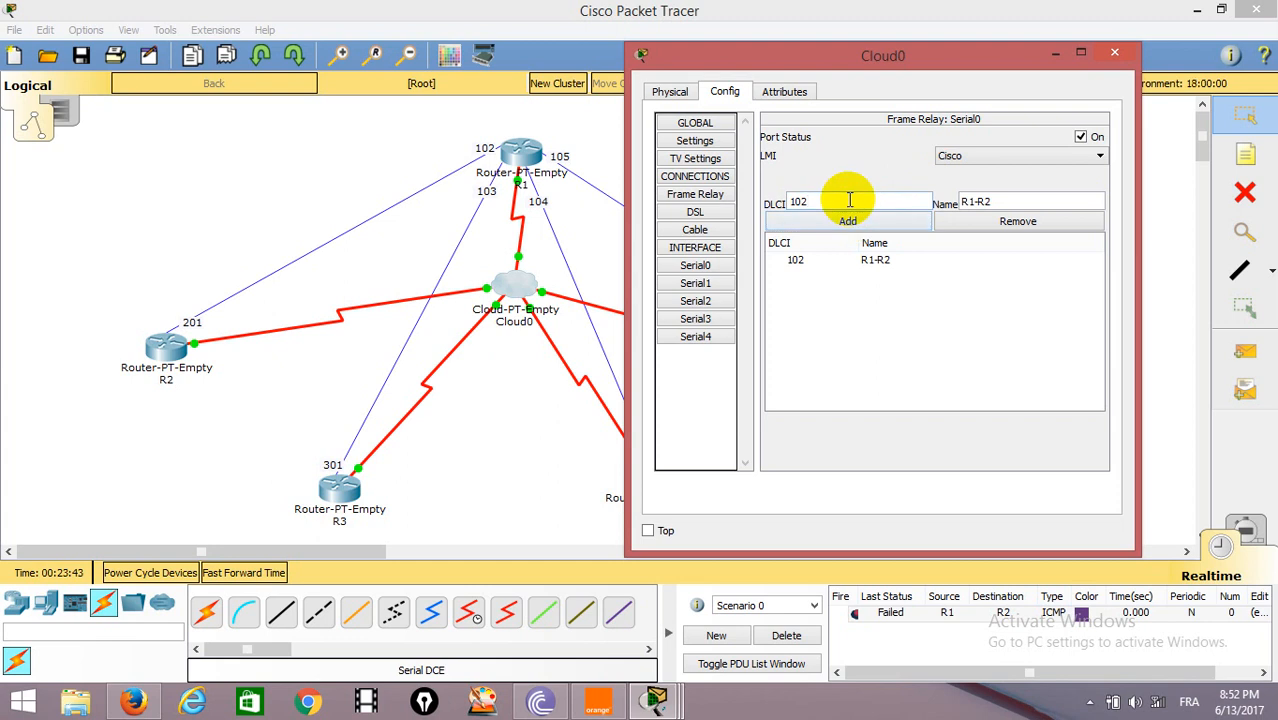
Add DLCI 103 named R1-R3 to Cloud0's Serial0 interface.
left_click(1000, 199)
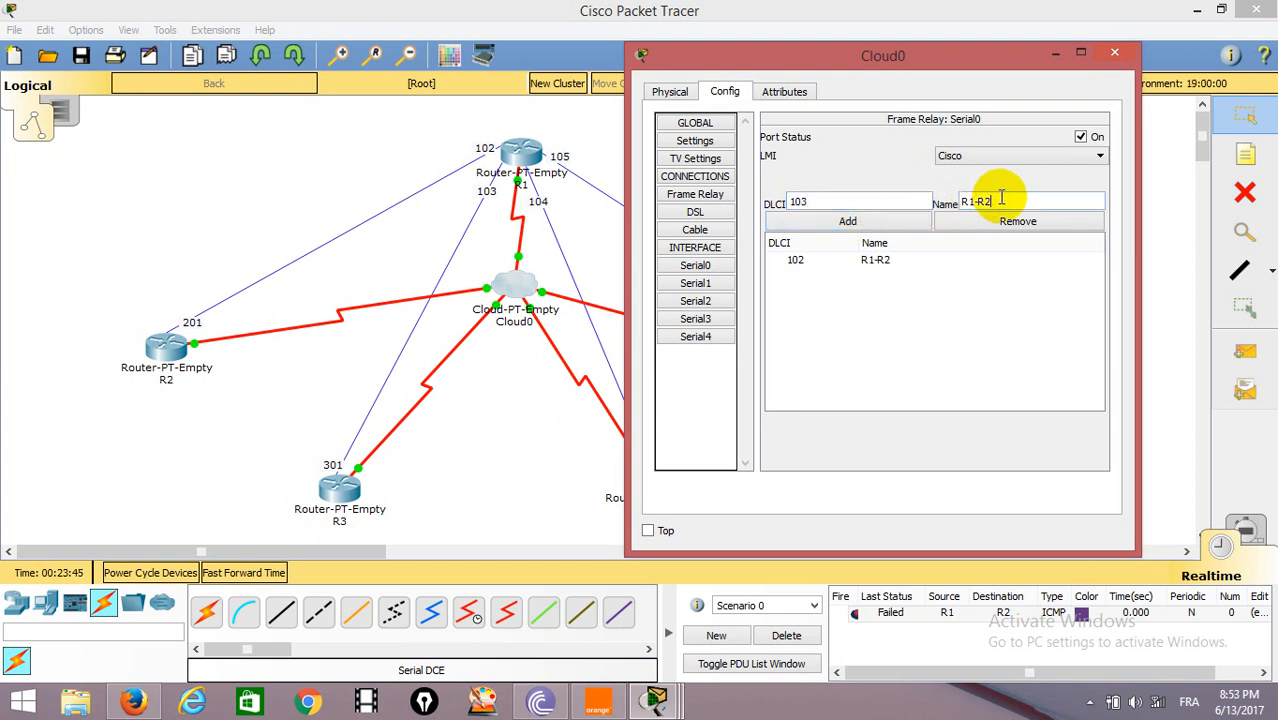
type("3")
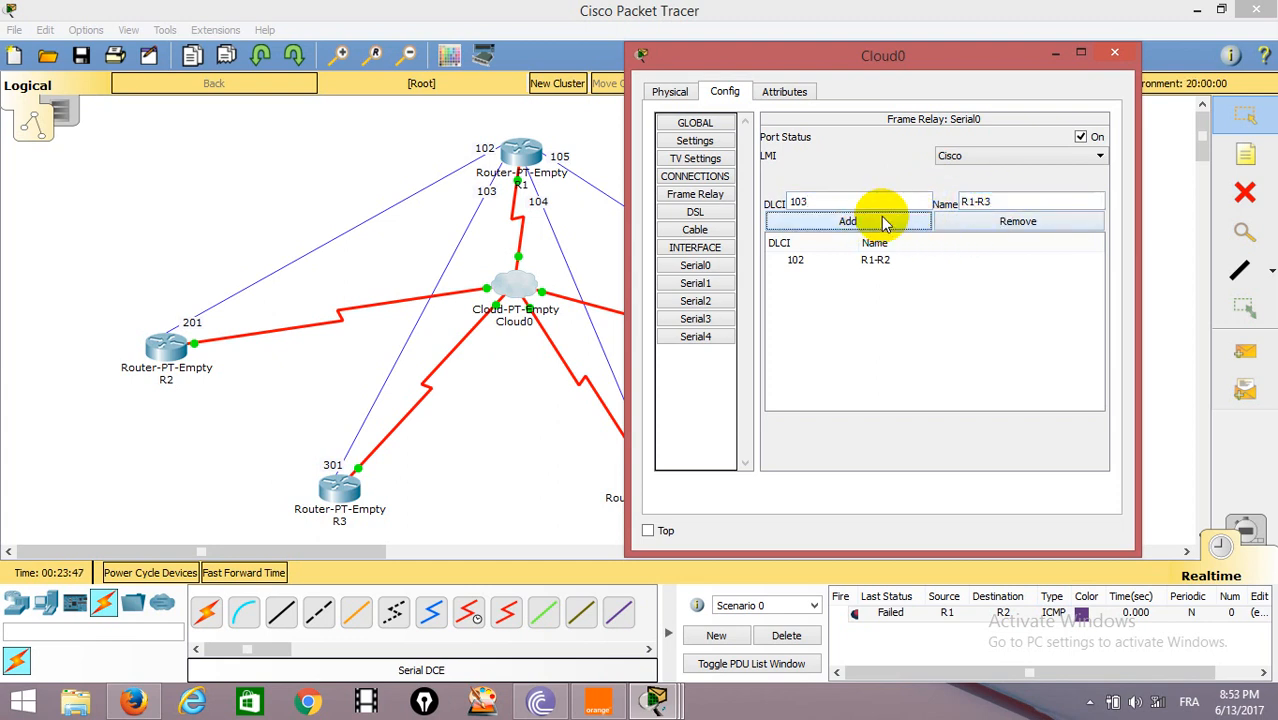
left_click(848, 216)
Add DLCI 104 named R1-R4 to Cloud0's Serial0 interface.
type("4")
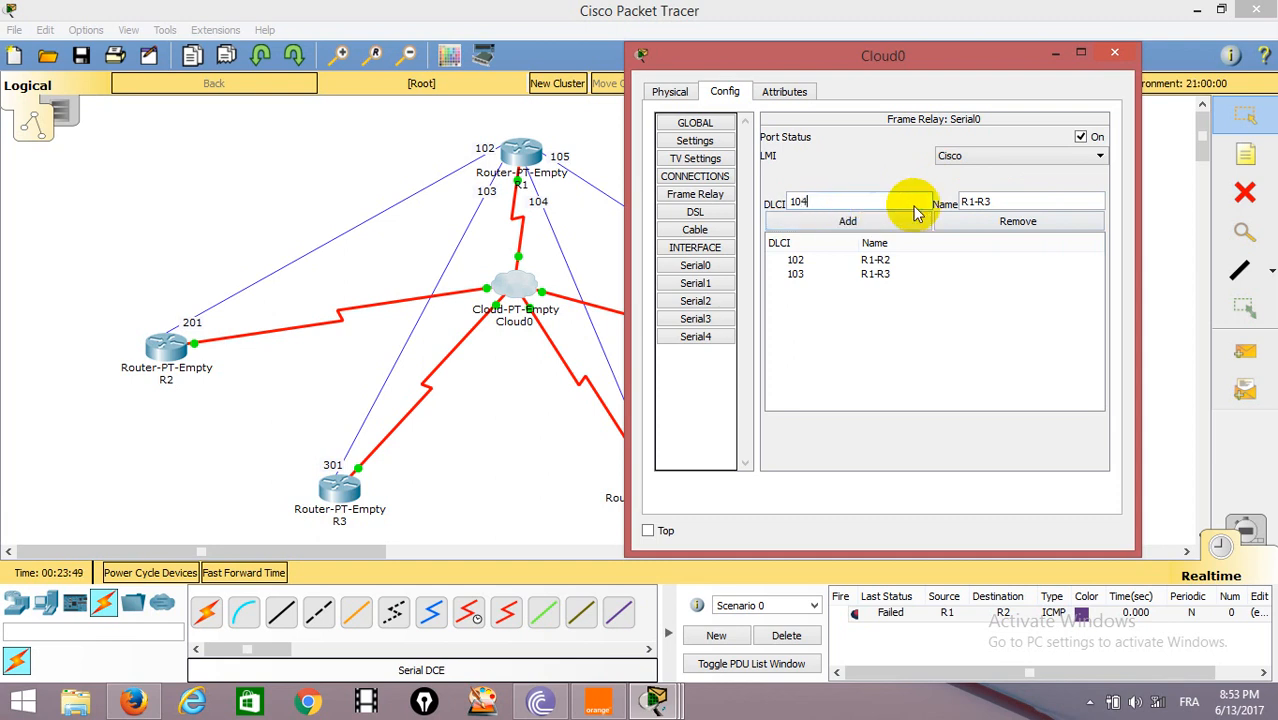
left_click(1001, 201)
type("4")
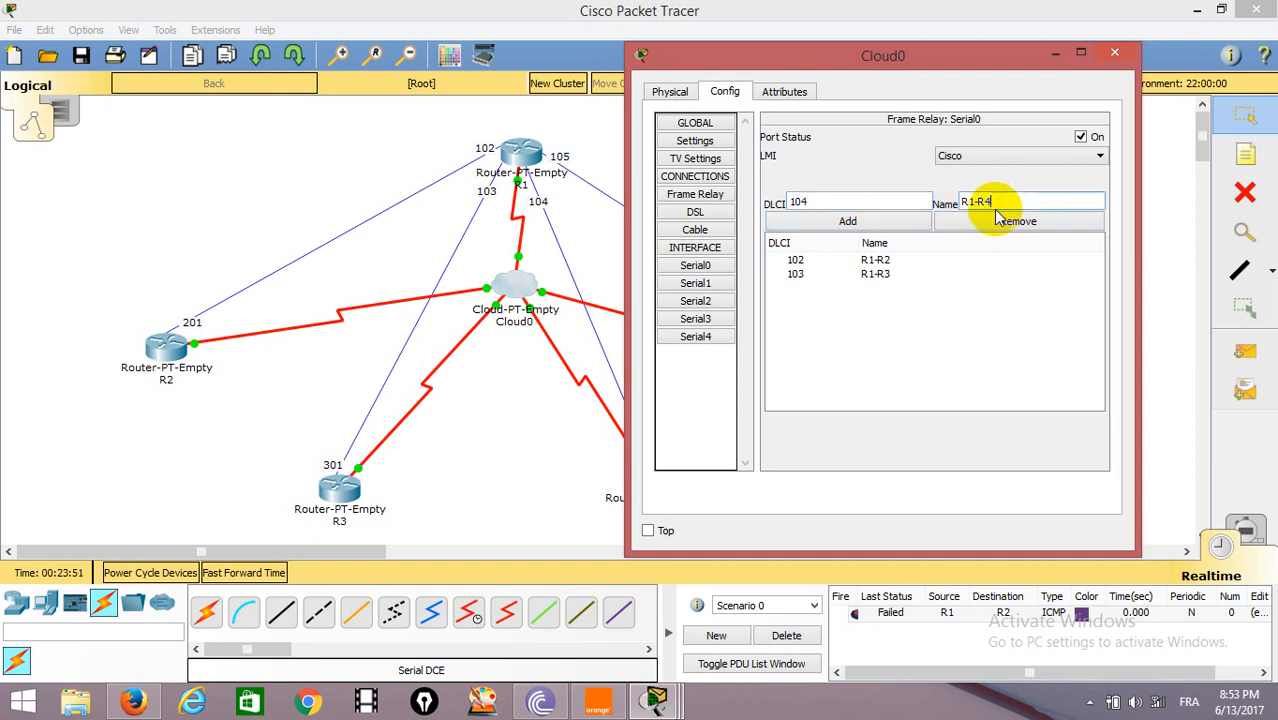
left_click(847, 220)
Add DLCI 105 named R1-R5 to Cloud0's Serial0 interface.
left_click(831, 204)
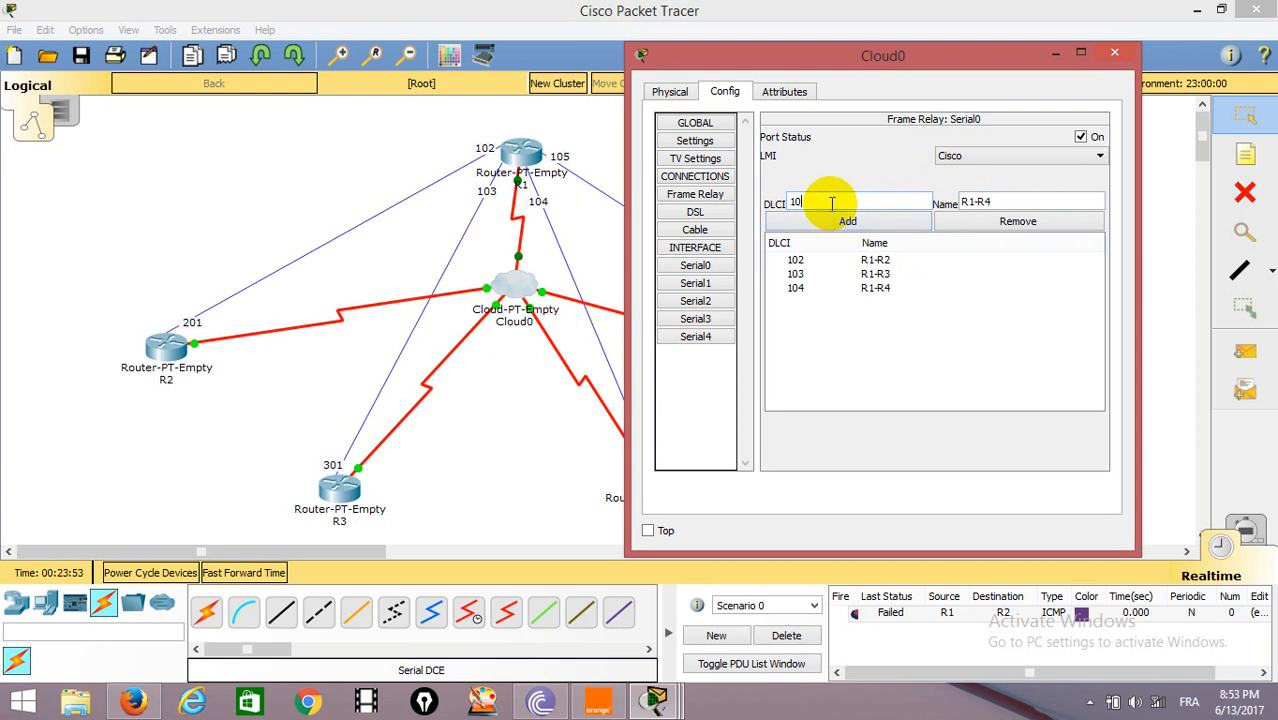
type("5")
left_click(1001, 201)
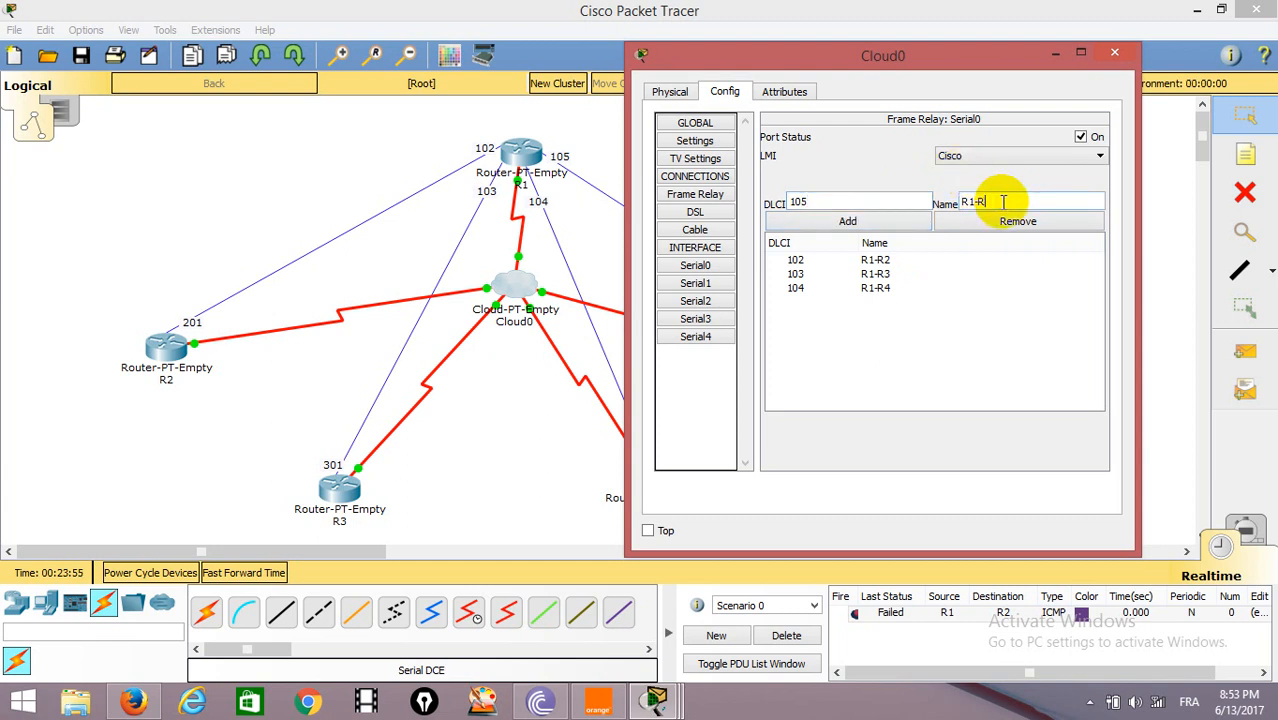
left_click(830, 220)
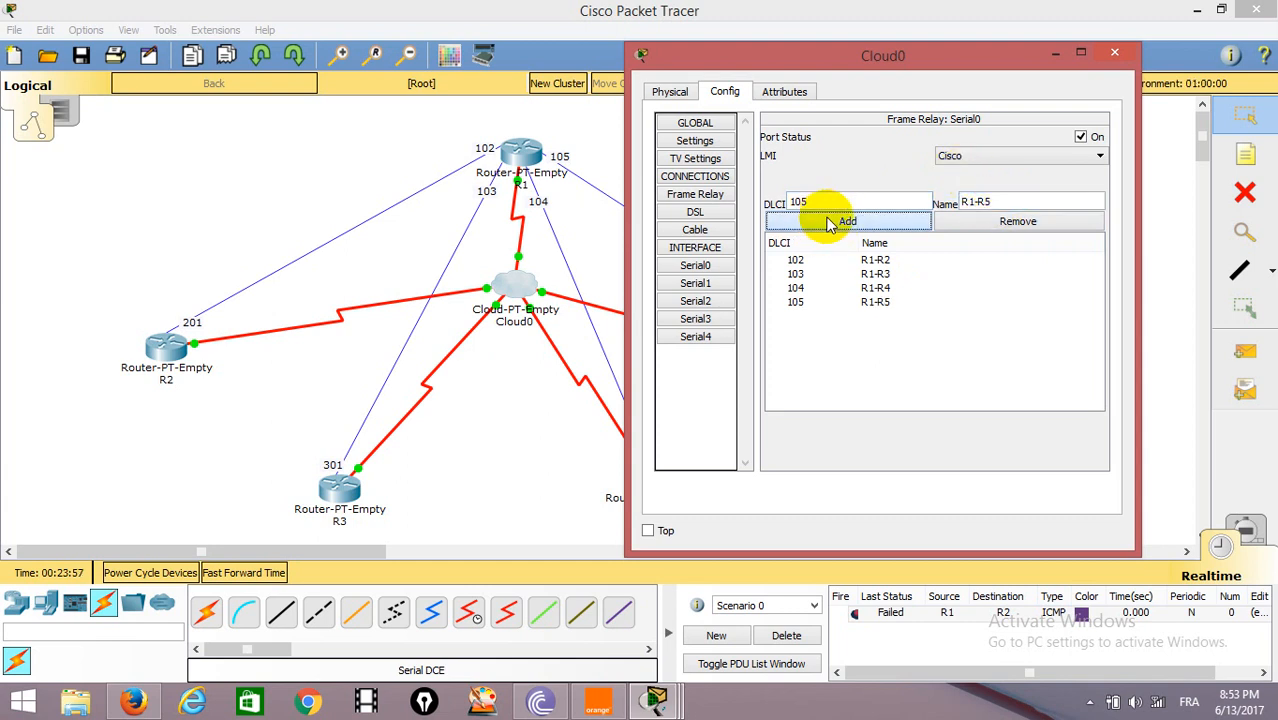
Add DLCI 201 named R2-R1 to Cloud0's Serial1 interface.
left_click(695, 283)
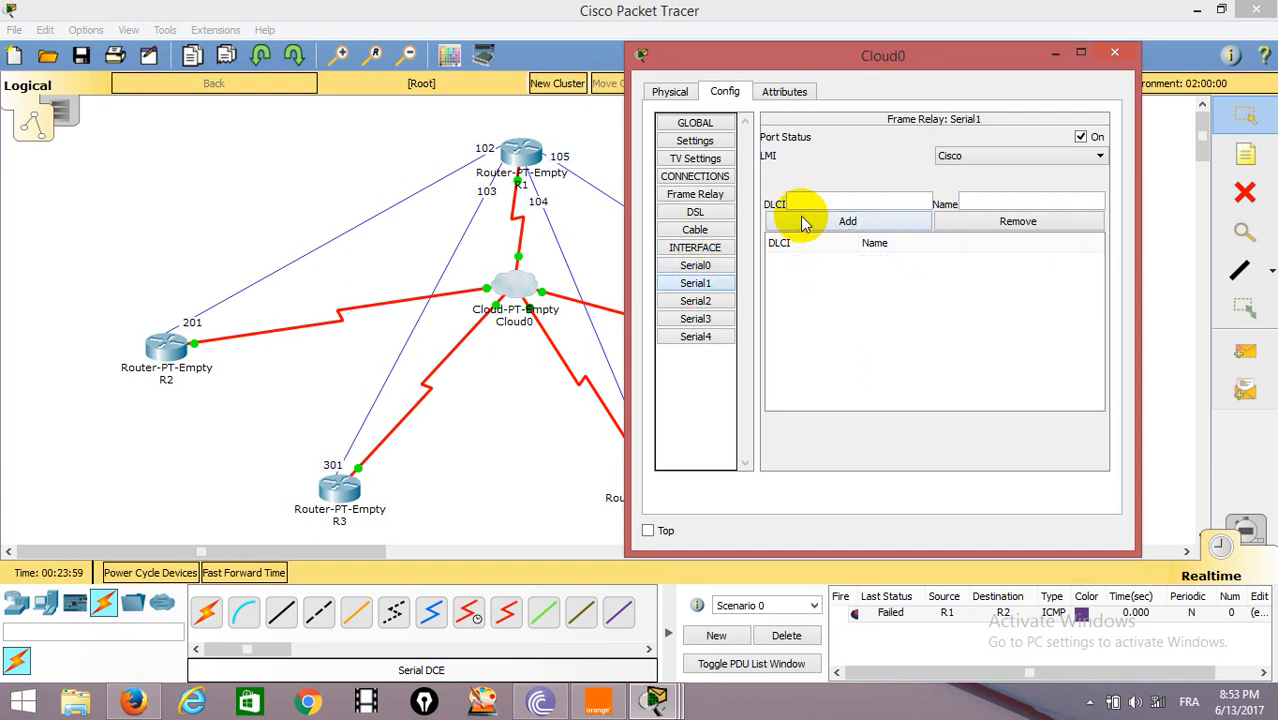
left_click(815, 203)
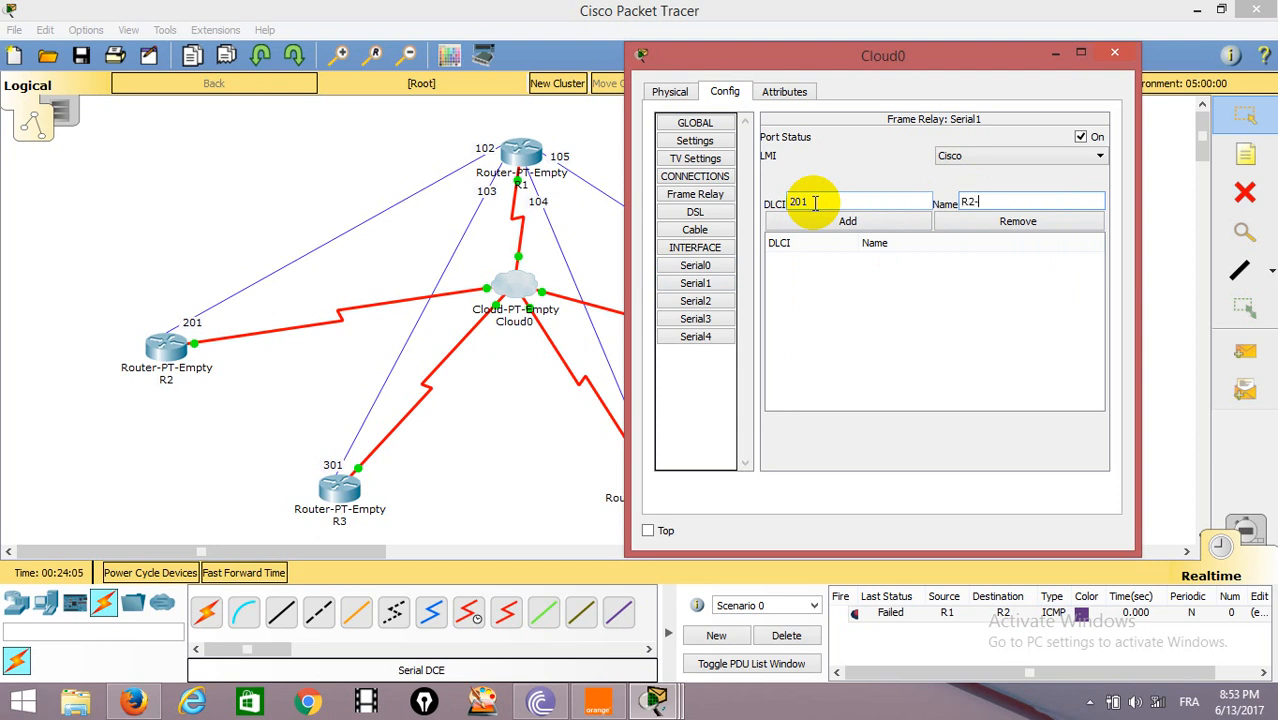
left_click(830, 222)
Add DLCI 301 named R3-R1 to Cloud0's Serial2 interface.
left_click(718, 301)
left_click(804, 201)
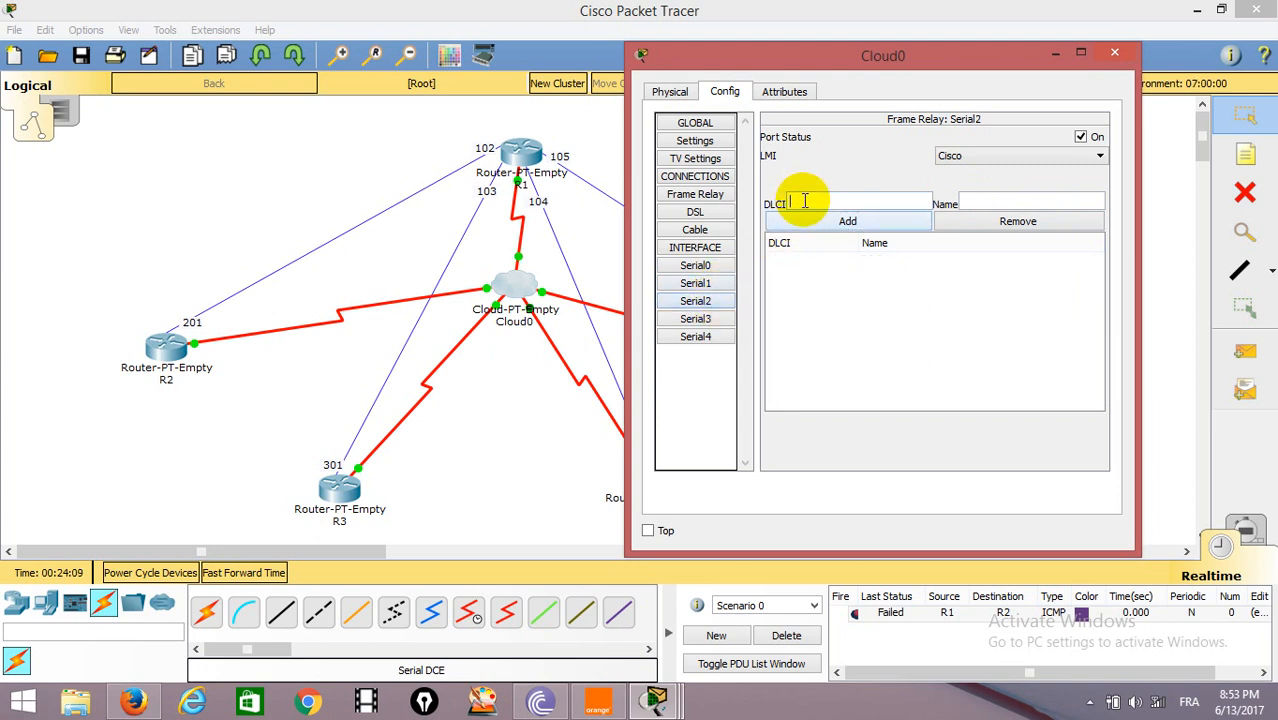
type("301")
left_click(1042, 205)
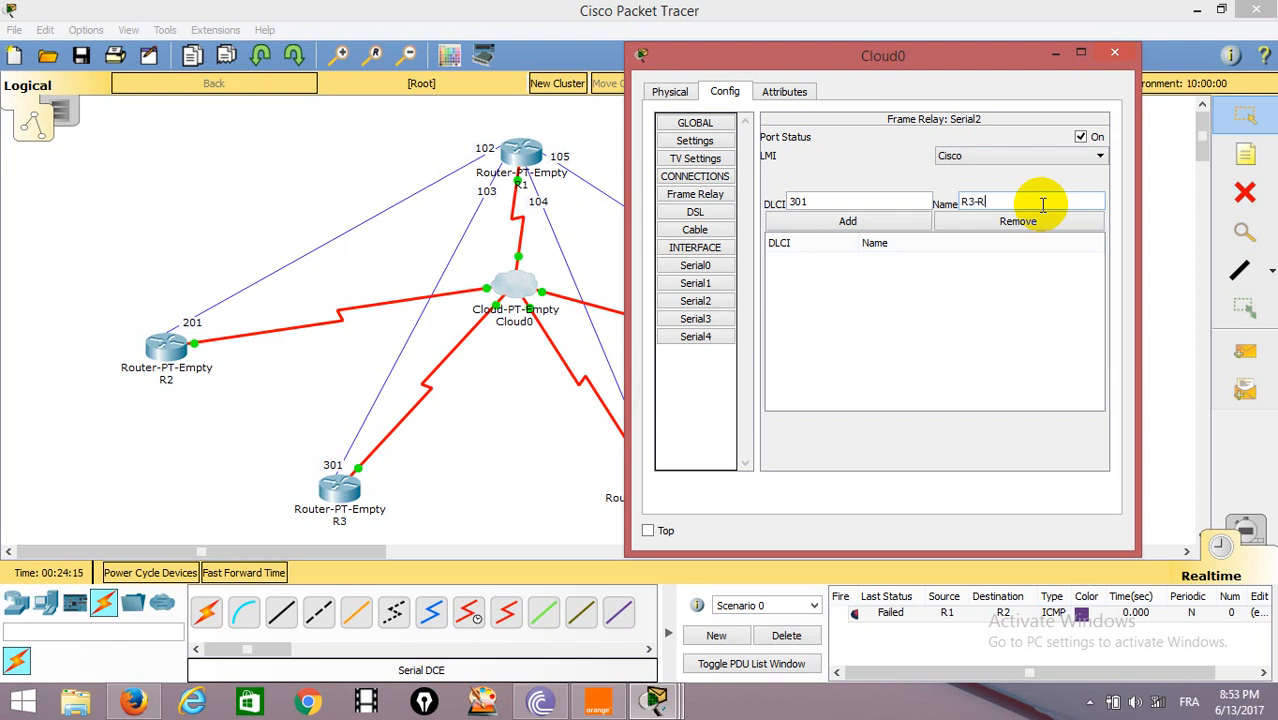
left_click(848, 222)
Add DLCI 401 named R4-R1 to Cloud0's Serial3 interface and DLCI 501 named R5-R1 to its Serial4 interface.
left_click(705, 324)
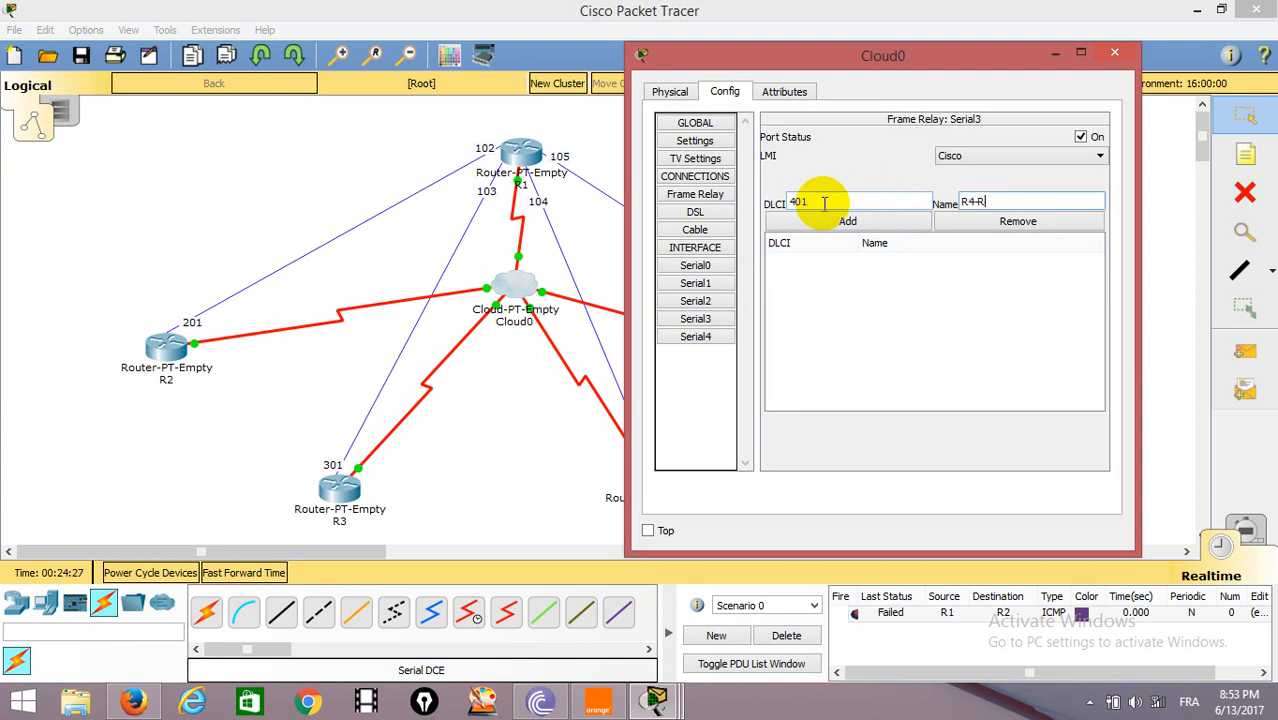
left_click(847, 221)
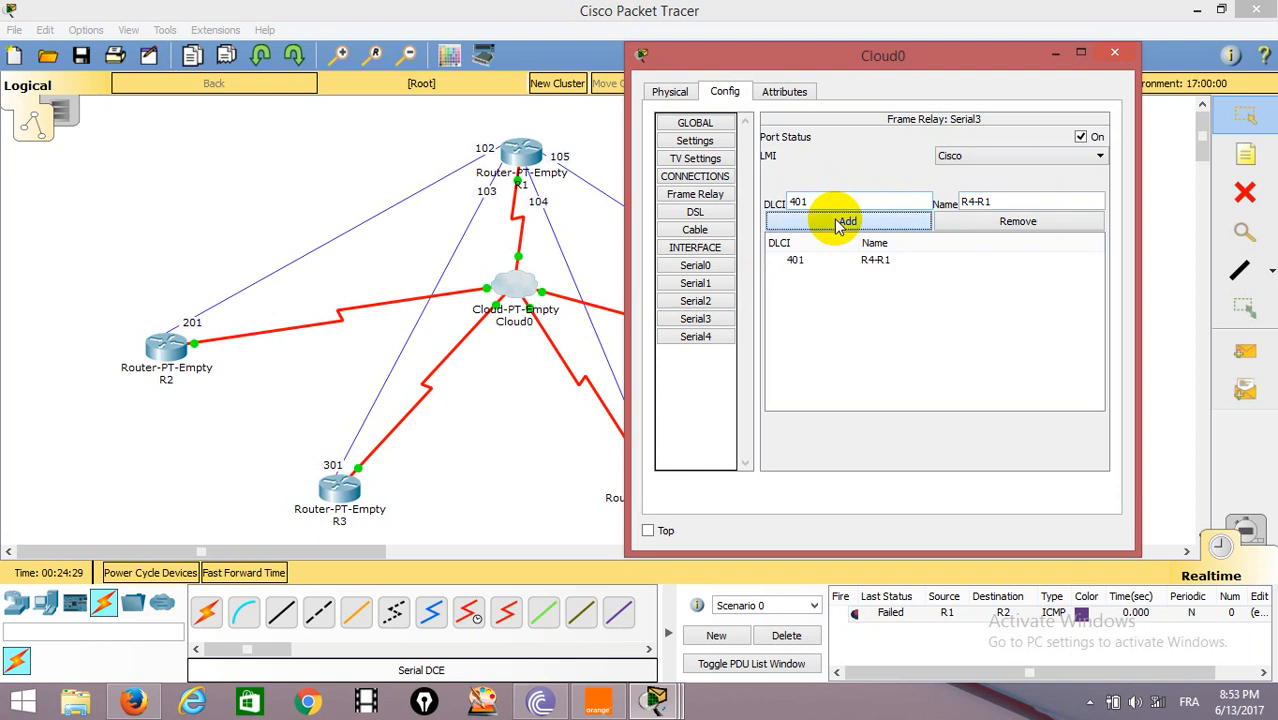
left_click(695, 336)
left_click(845, 199)
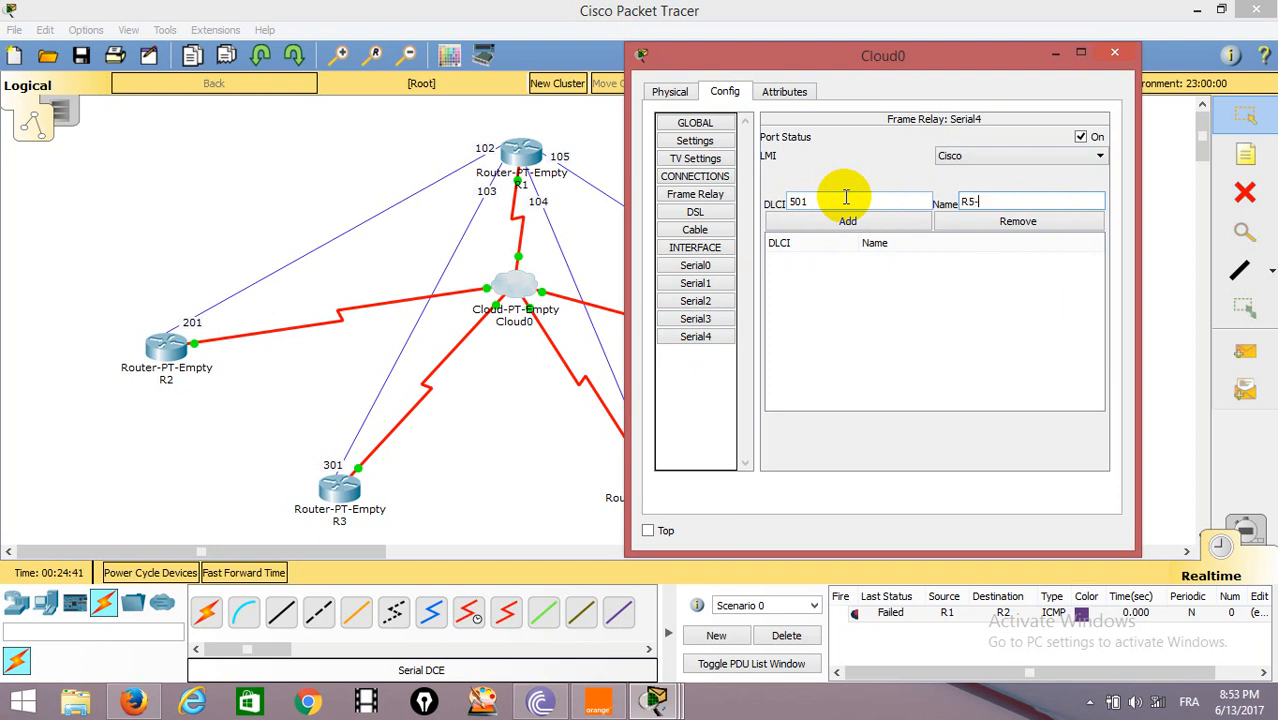
left_click(847, 221)
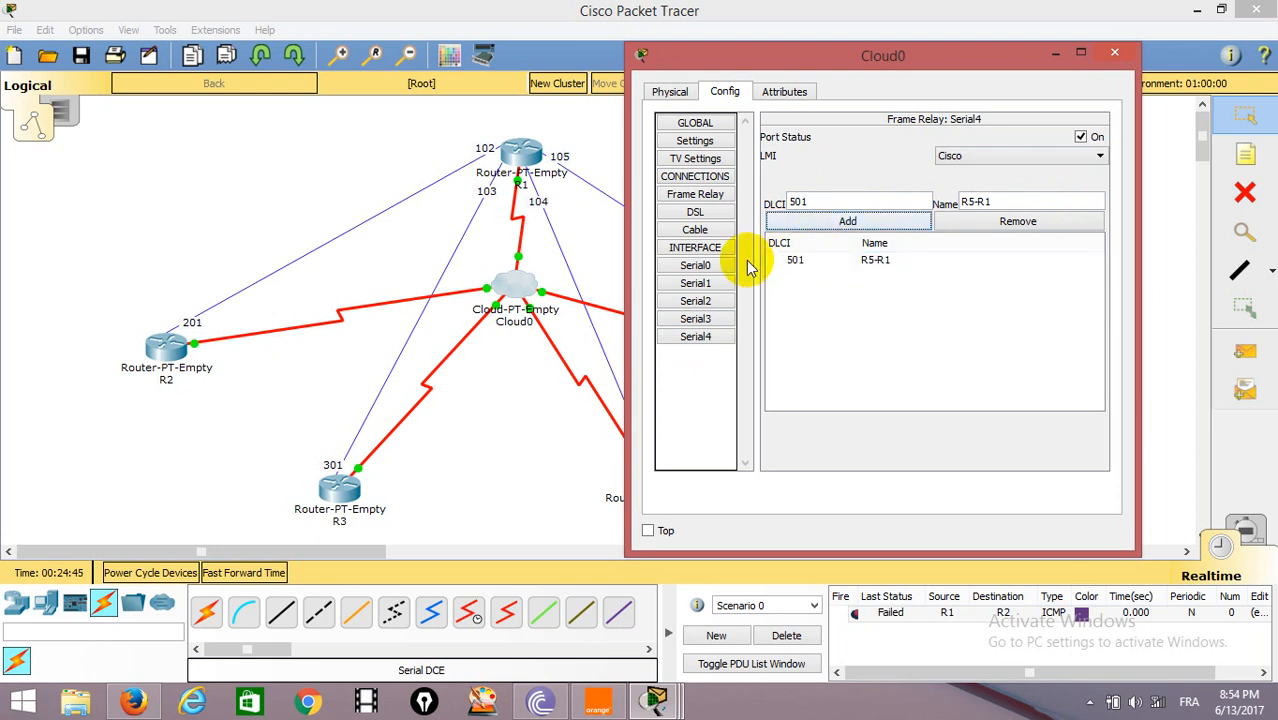
Add a Frame Relay connection in Cloud0 from Serial0 sublink R1-R2 to Serial1 sublink R2-R1.
left_click(705, 196)
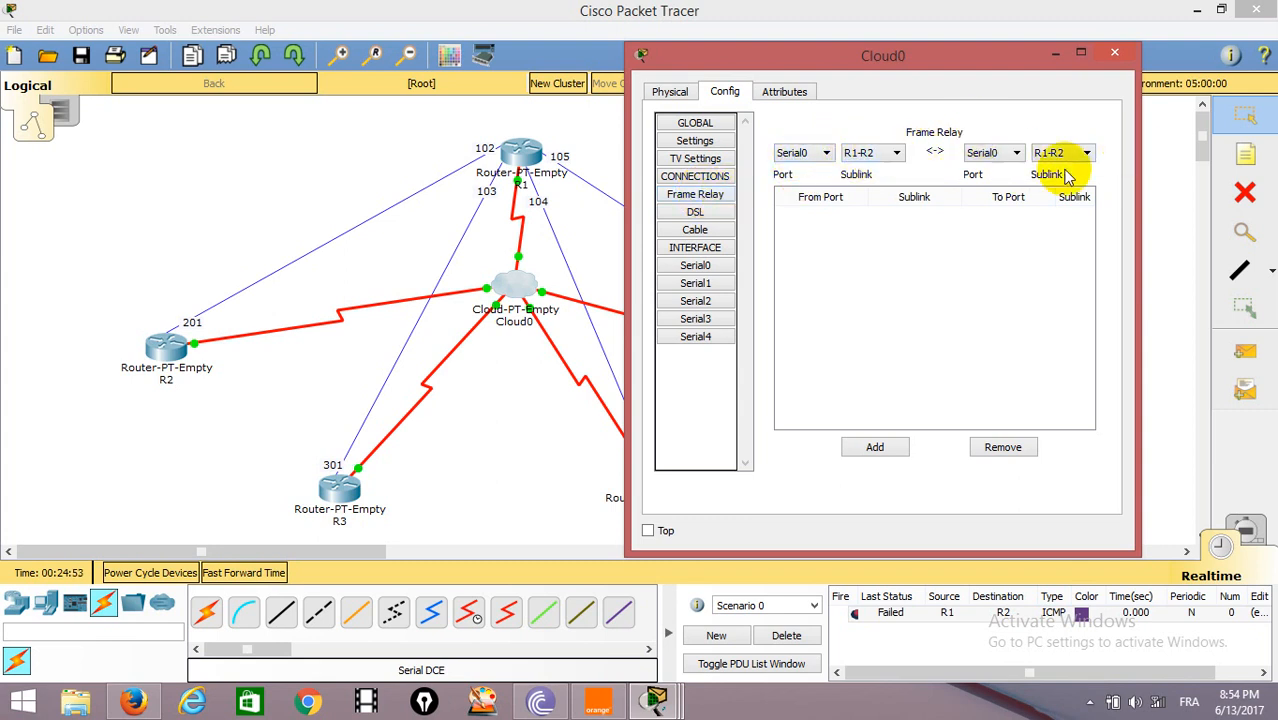
left_click(1014, 153)
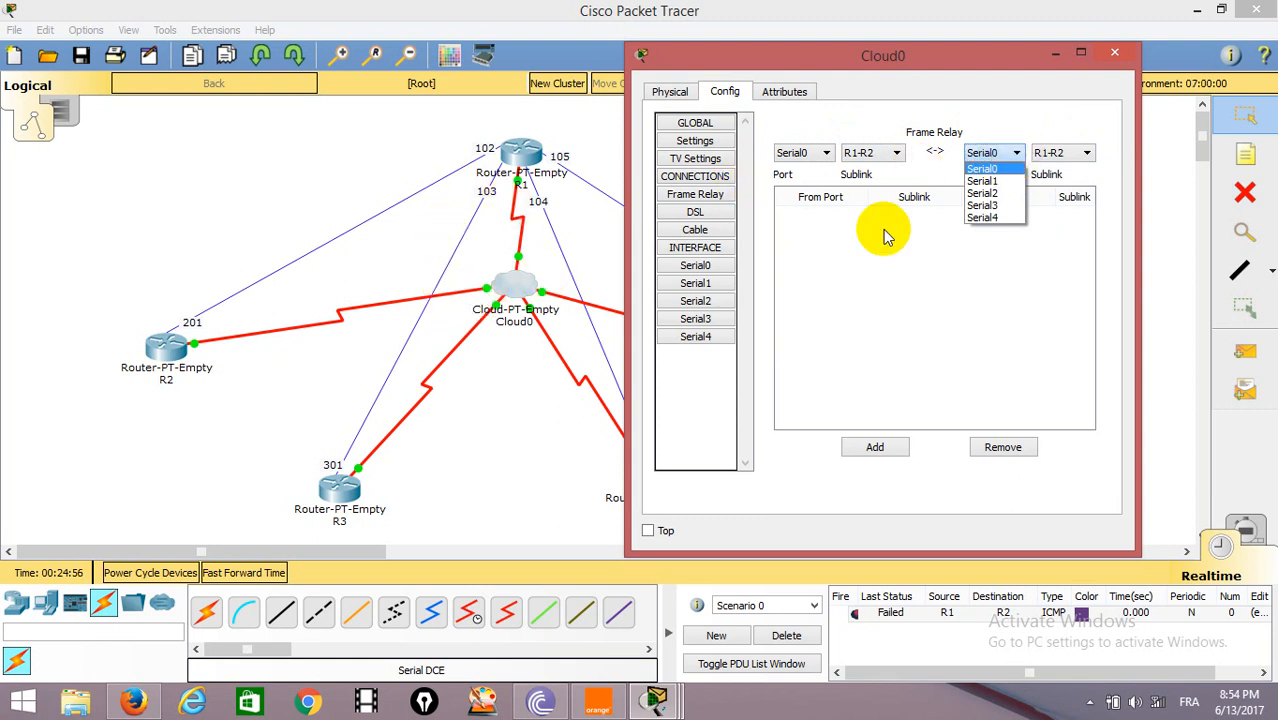
left_click(990, 181)
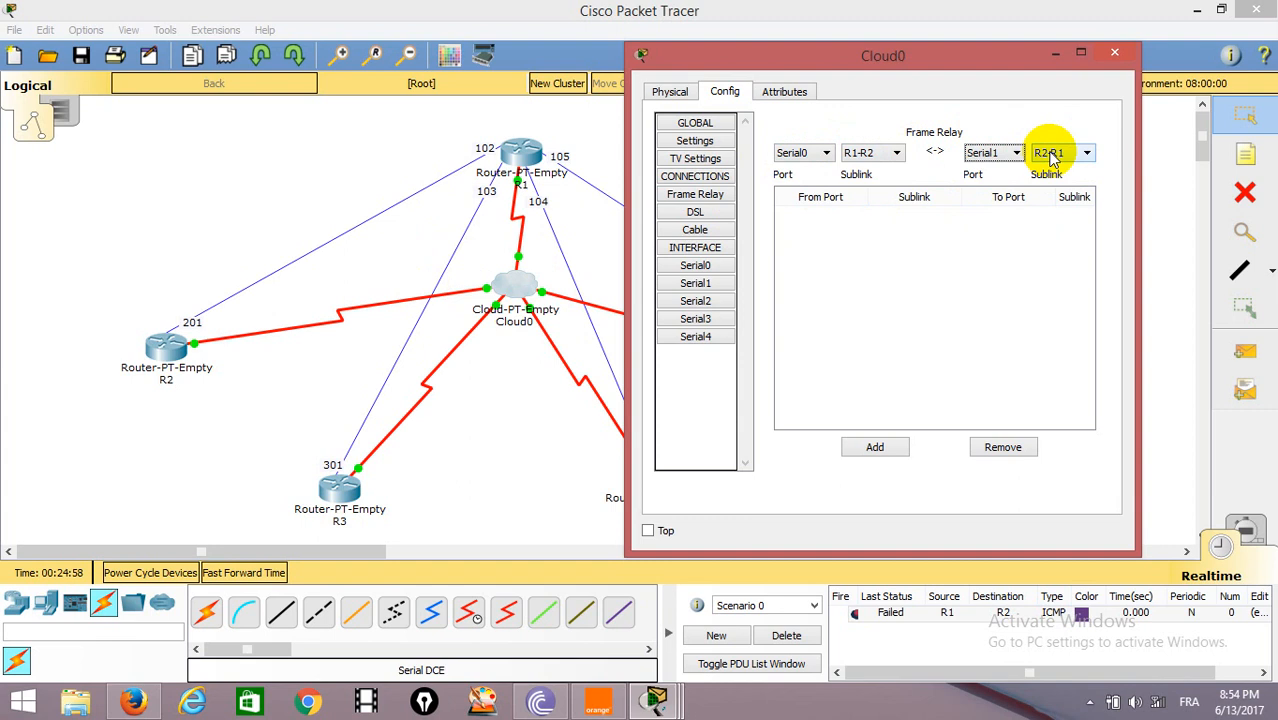
left_click(876, 448)
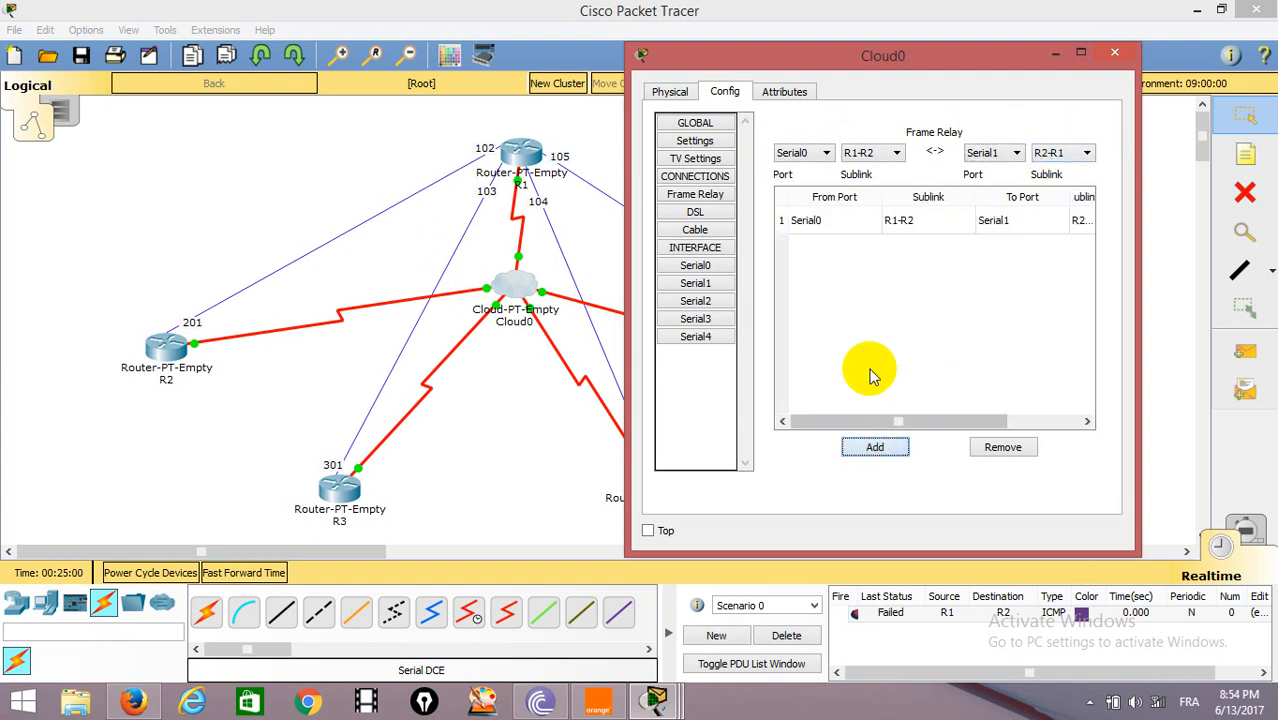
Add a Frame Relay connection in Cloud0 from Serial0 sublink R1-R3 to Serial2 sublink R3-R1.
left_click(897, 153)
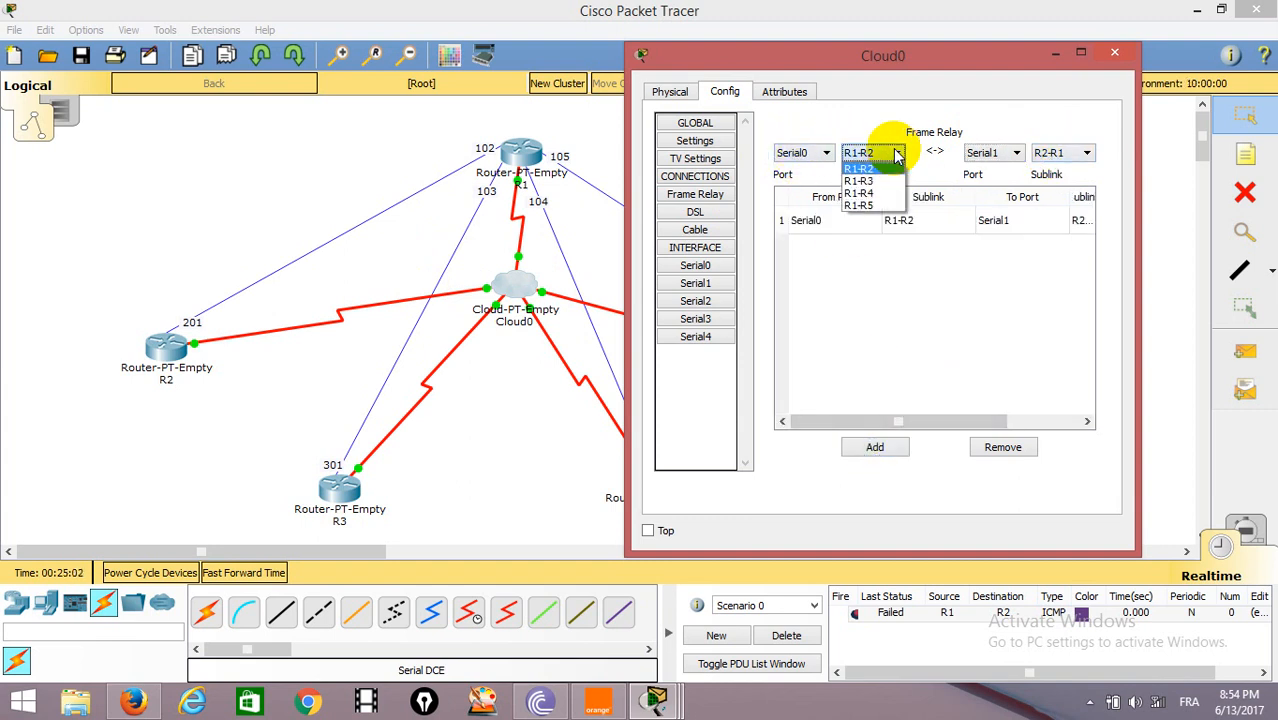
left_click(865, 181)
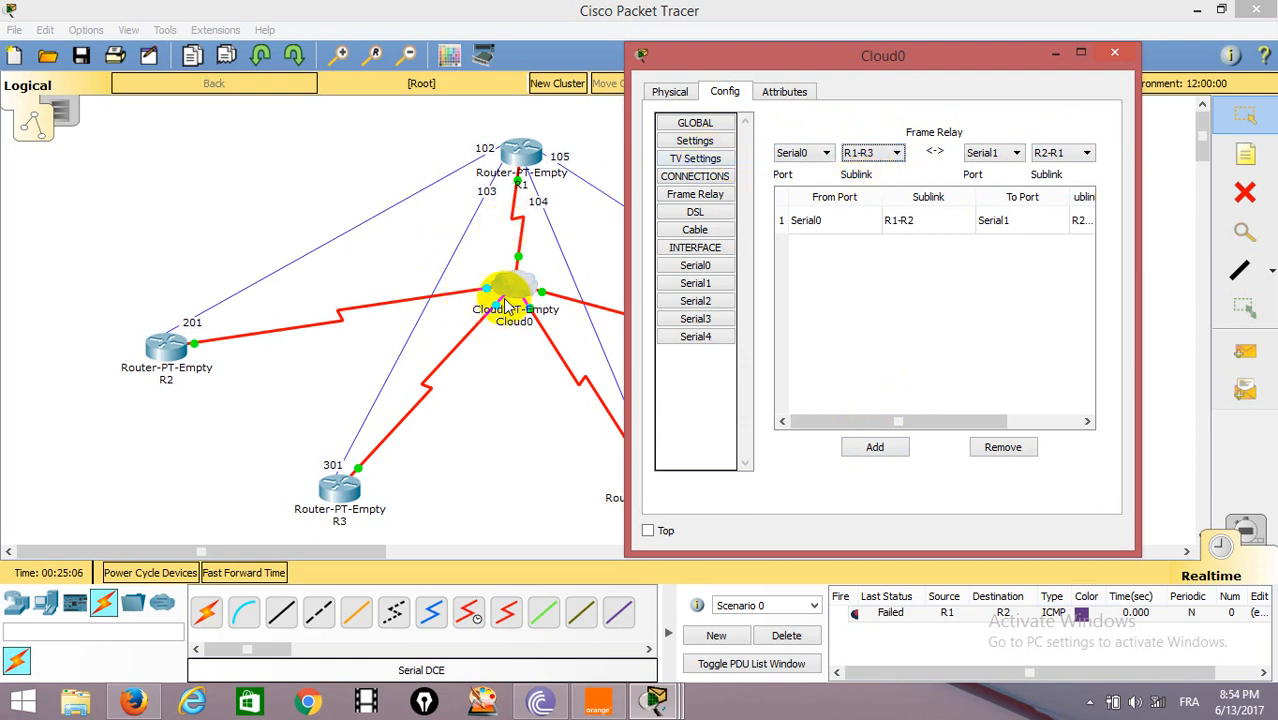
left_click(1016, 153)
left_click(988, 192)
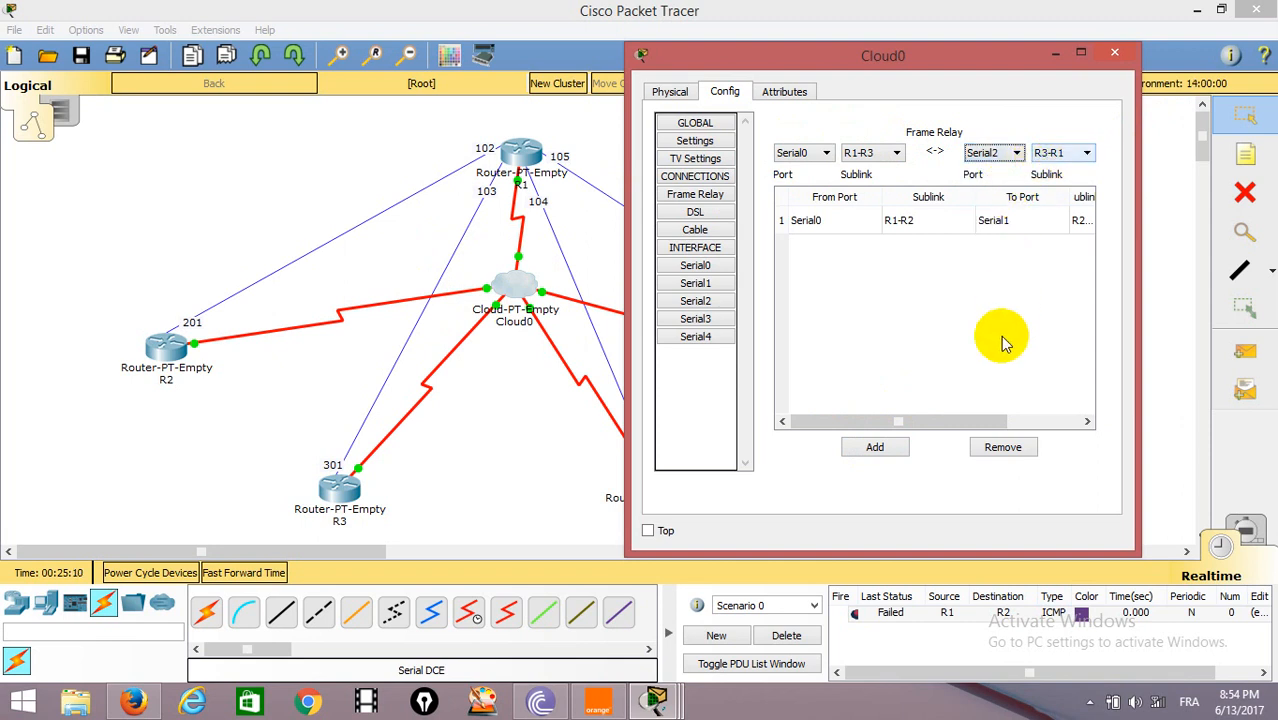
left_click(875, 447)
Add a Frame Relay connection in Cloud0 from Serial0 sublink R1-R4 to Serial3 sublink R4-R1.
left_click(895, 153)
left_click(878, 188)
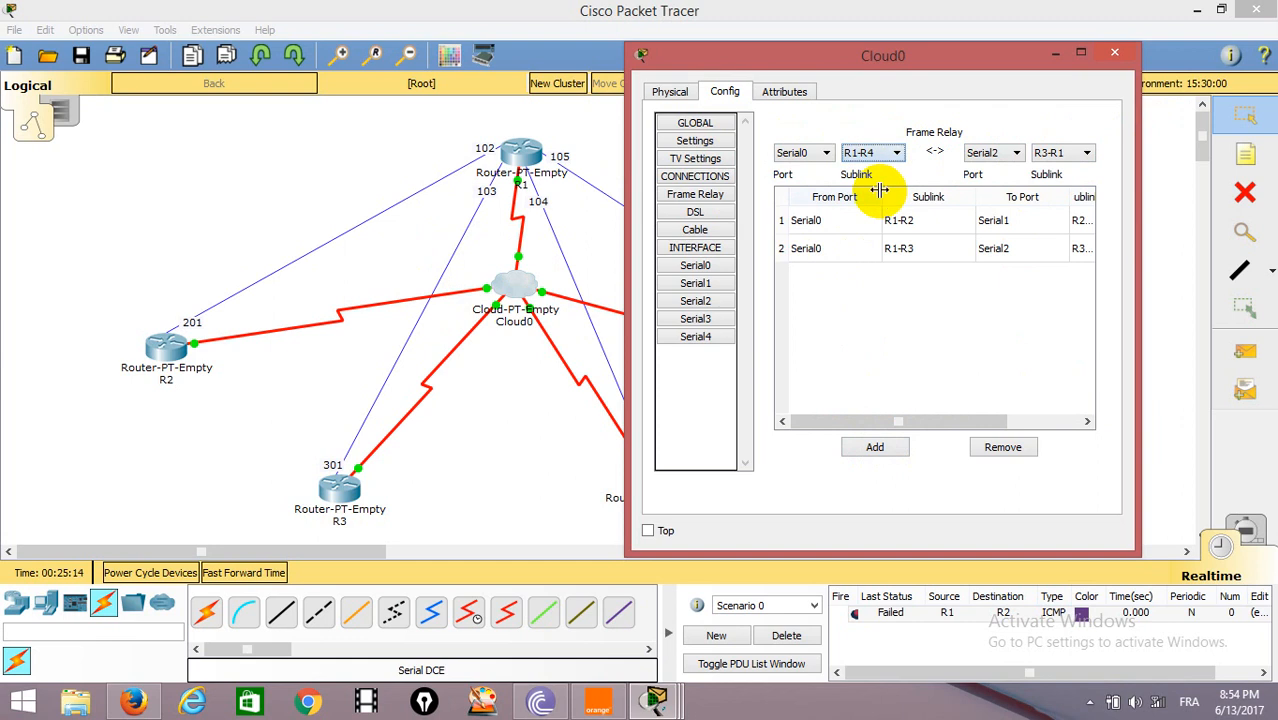
left_click(1010, 153)
left_click(985, 205)
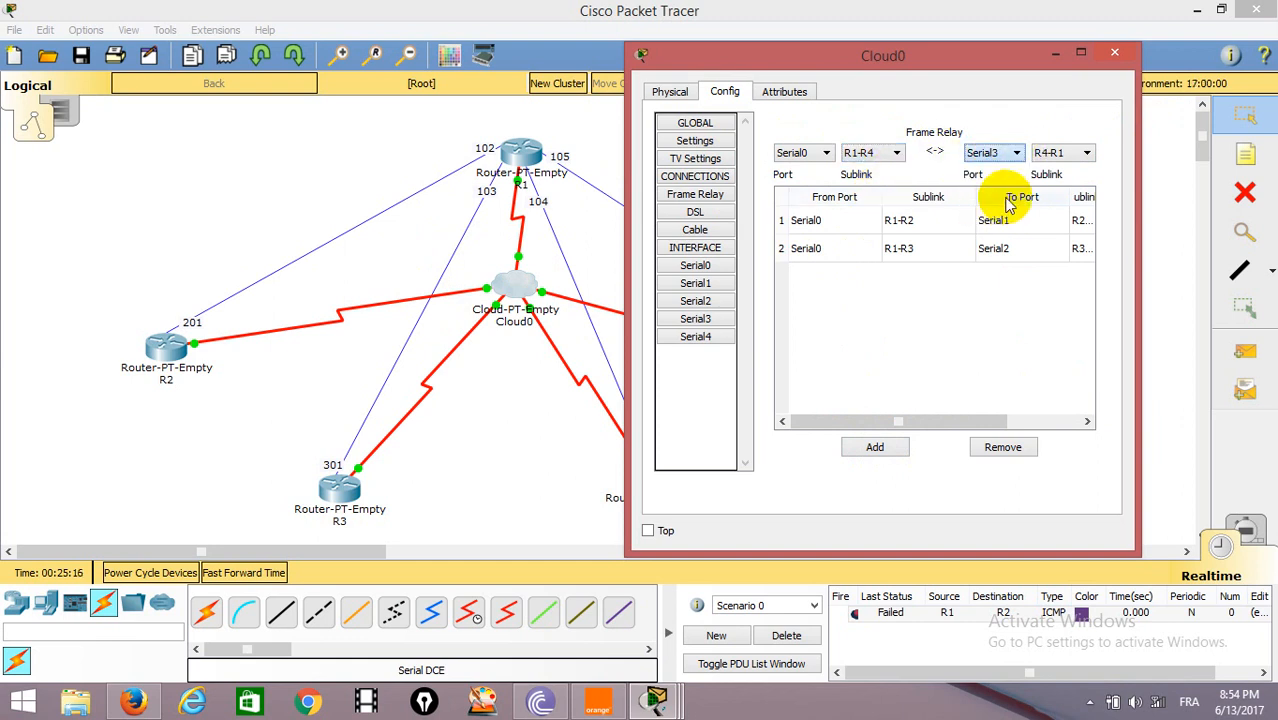
left_click(875, 447)
Add a Frame Relay connection from Serial0 sublink R1-R5 to Serial4 sublink R5-R1, and close Cloud0's settings.
left_click(897, 155)
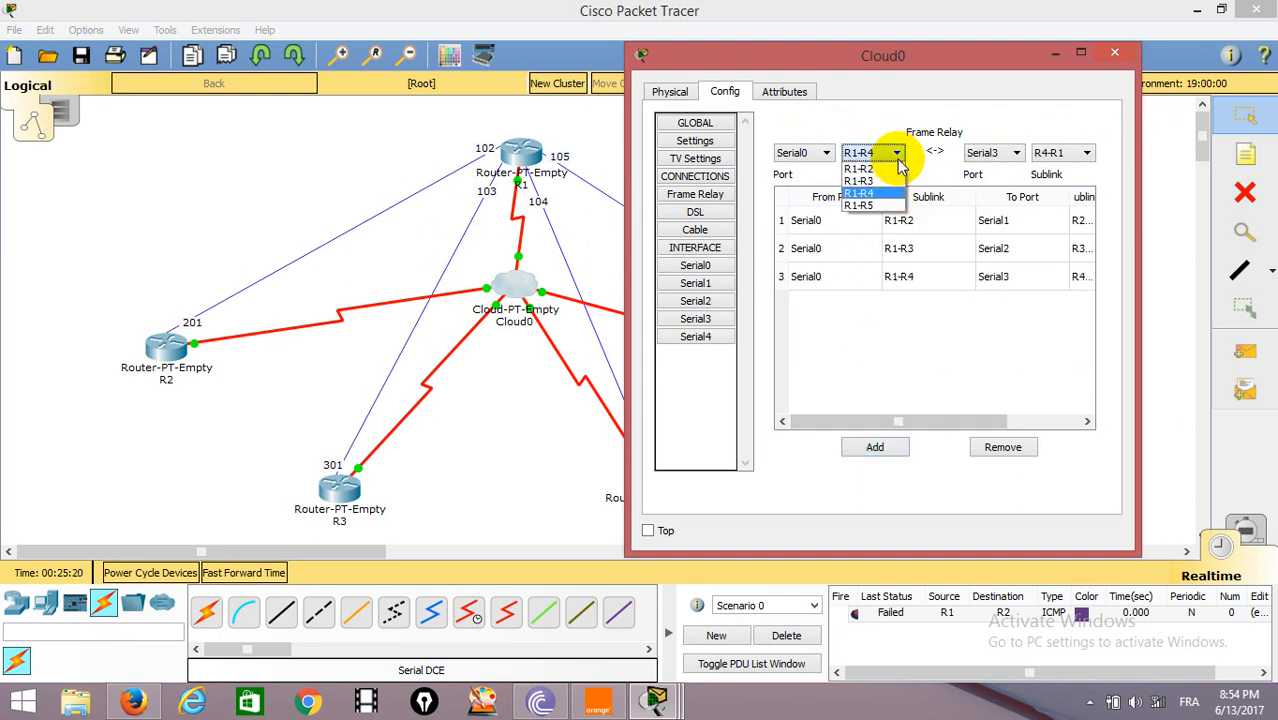
left_click(885, 207)
left_click(1016, 153)
left_click(1005, 206)
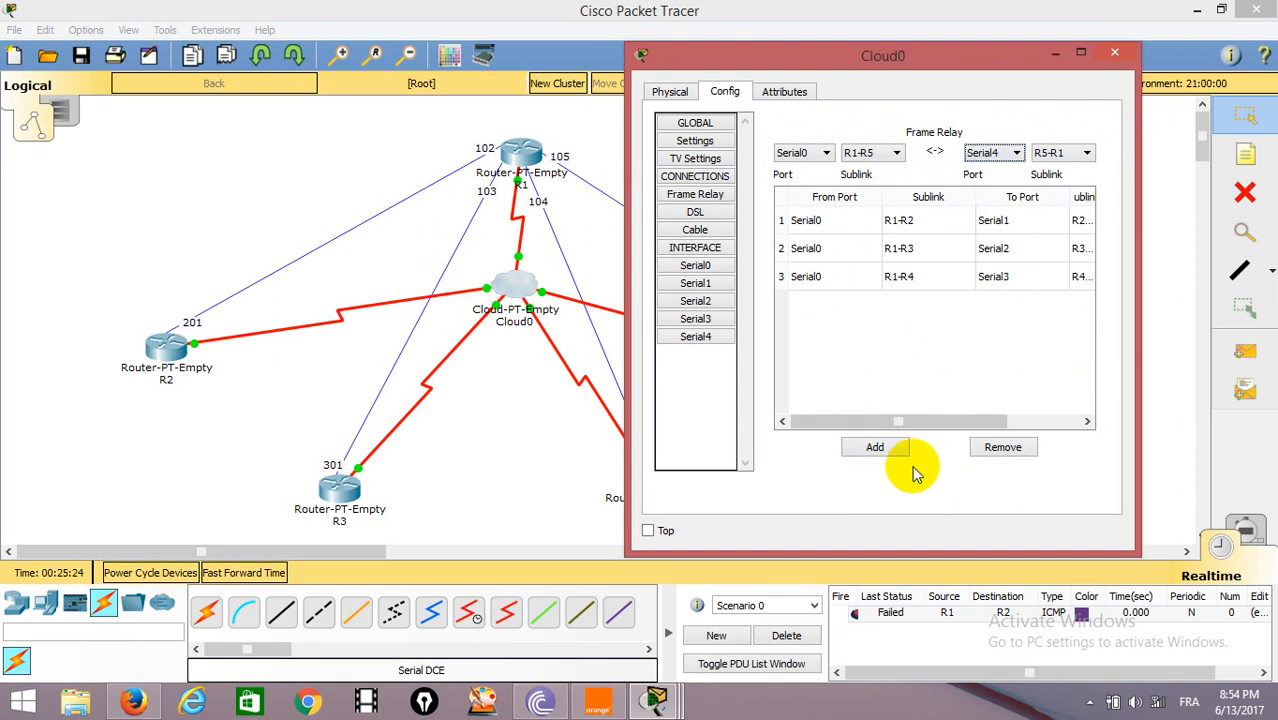
left_click(866, 447)
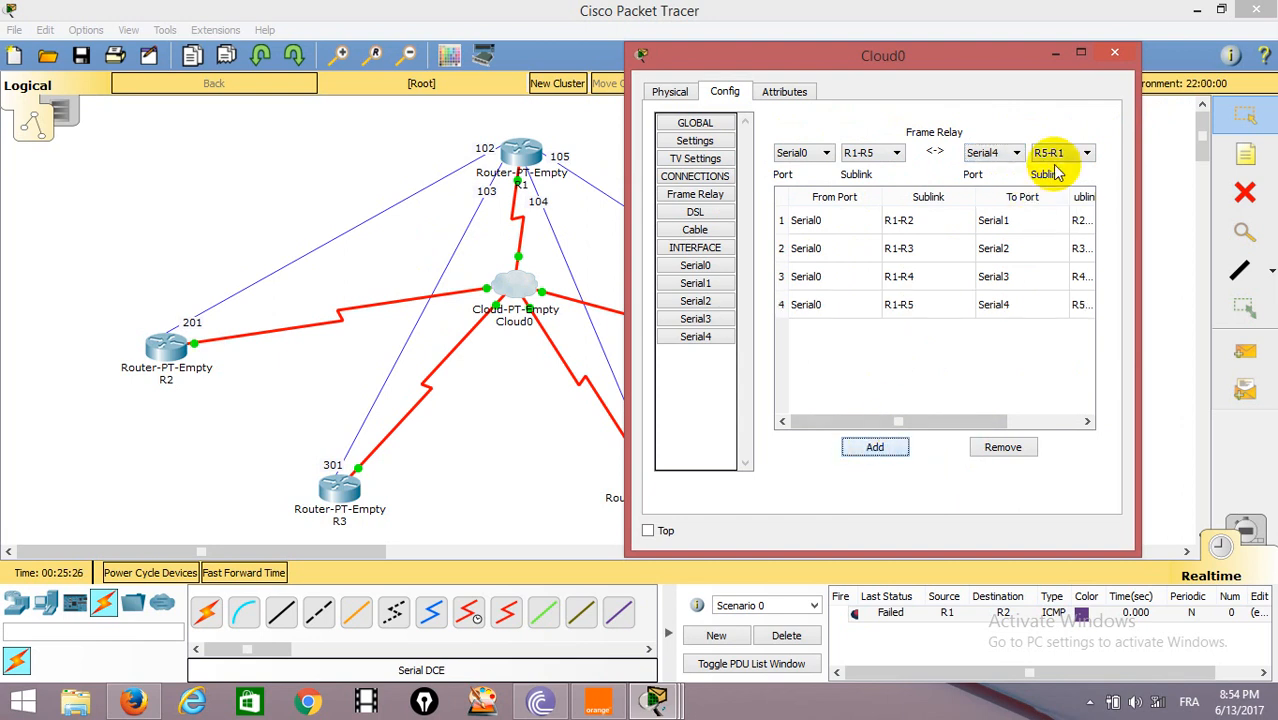
left_click(1112, 51)
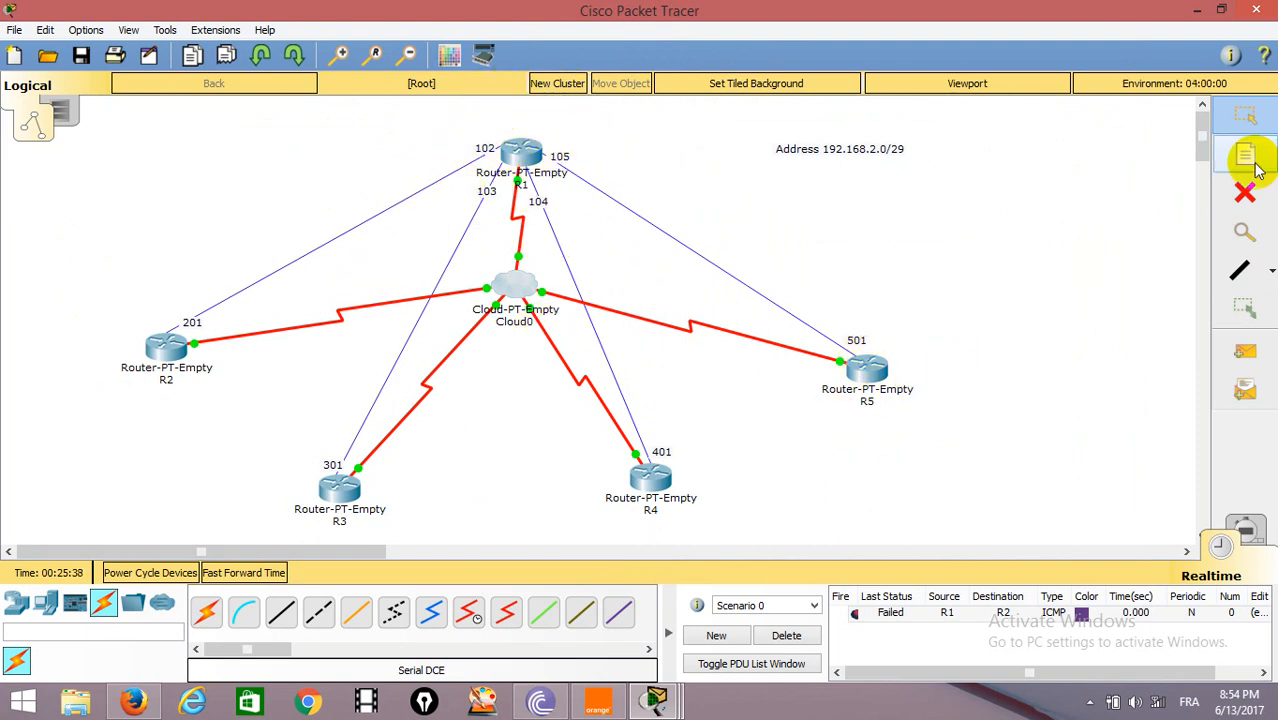
Delete the old test scenario and send a simple PDU from R1 to R5.
left_click(786, 635)
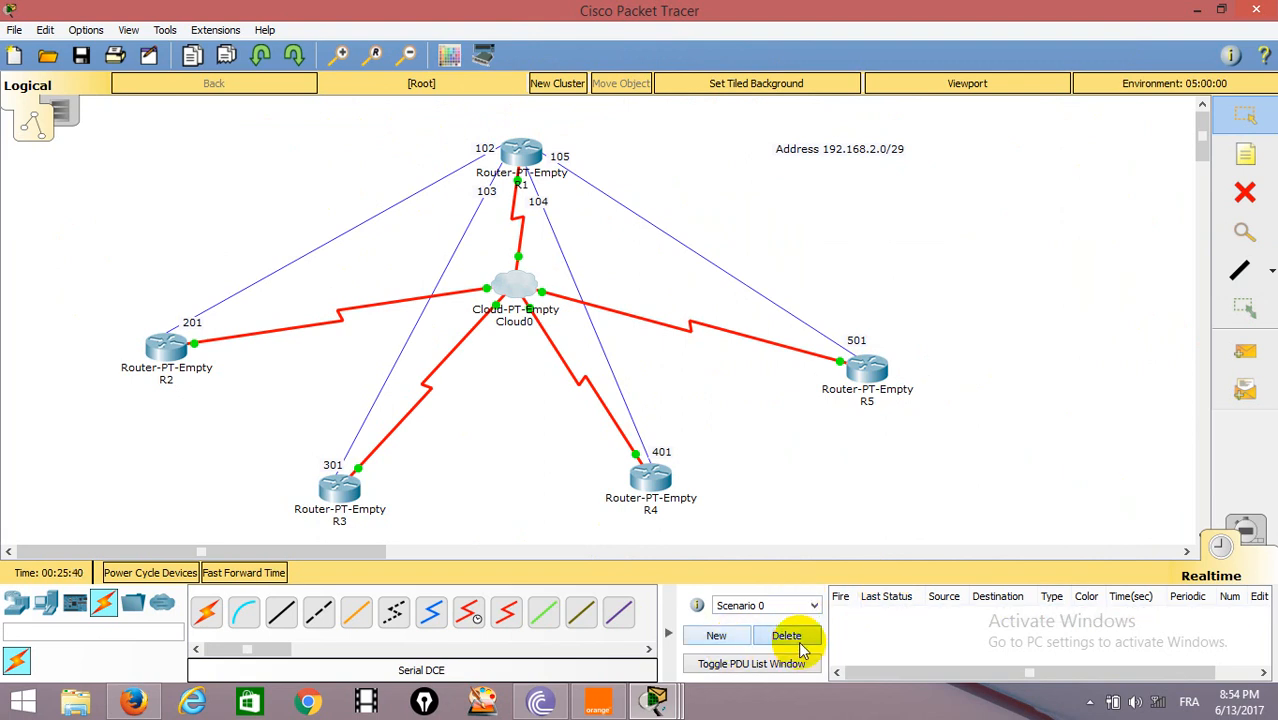
left_click(1245, 351)
left_click(522, 150)
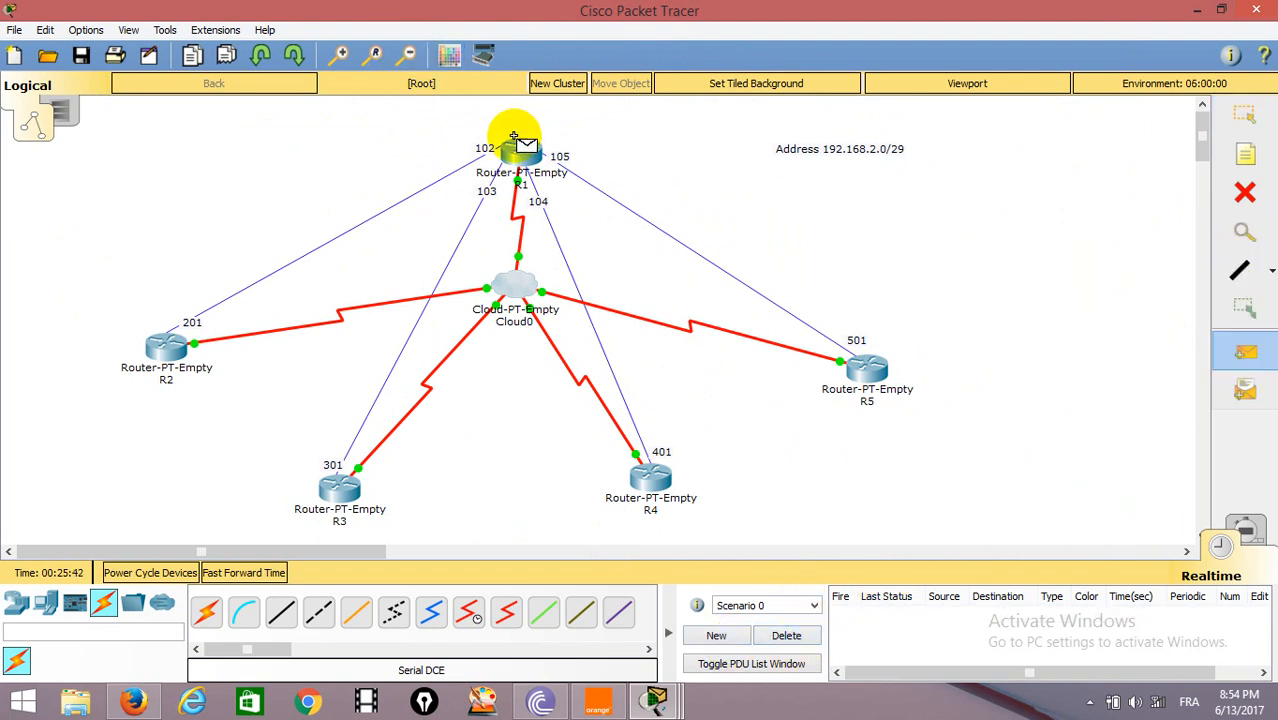
left_click(860, 362)
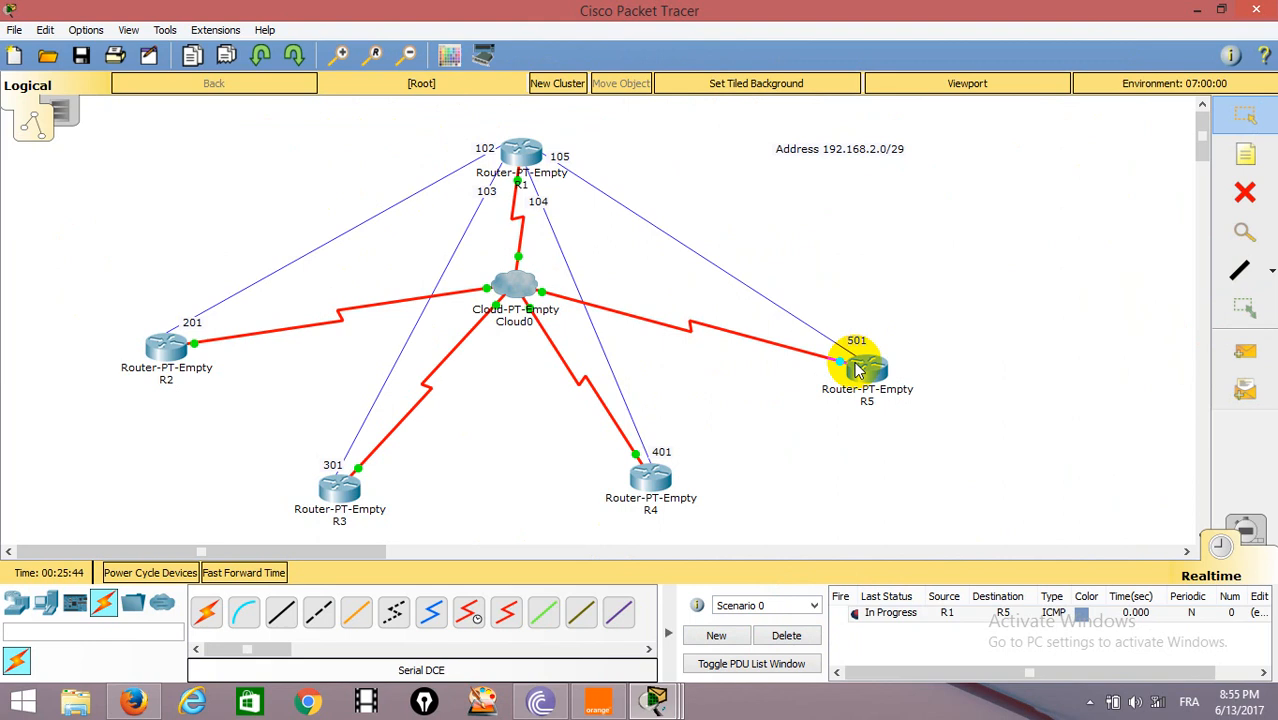
Test connectivity by sending simple PDUs from R1 to R4 and from R1 to R3.
left_click(1245, 350)
left_click(515, 150)
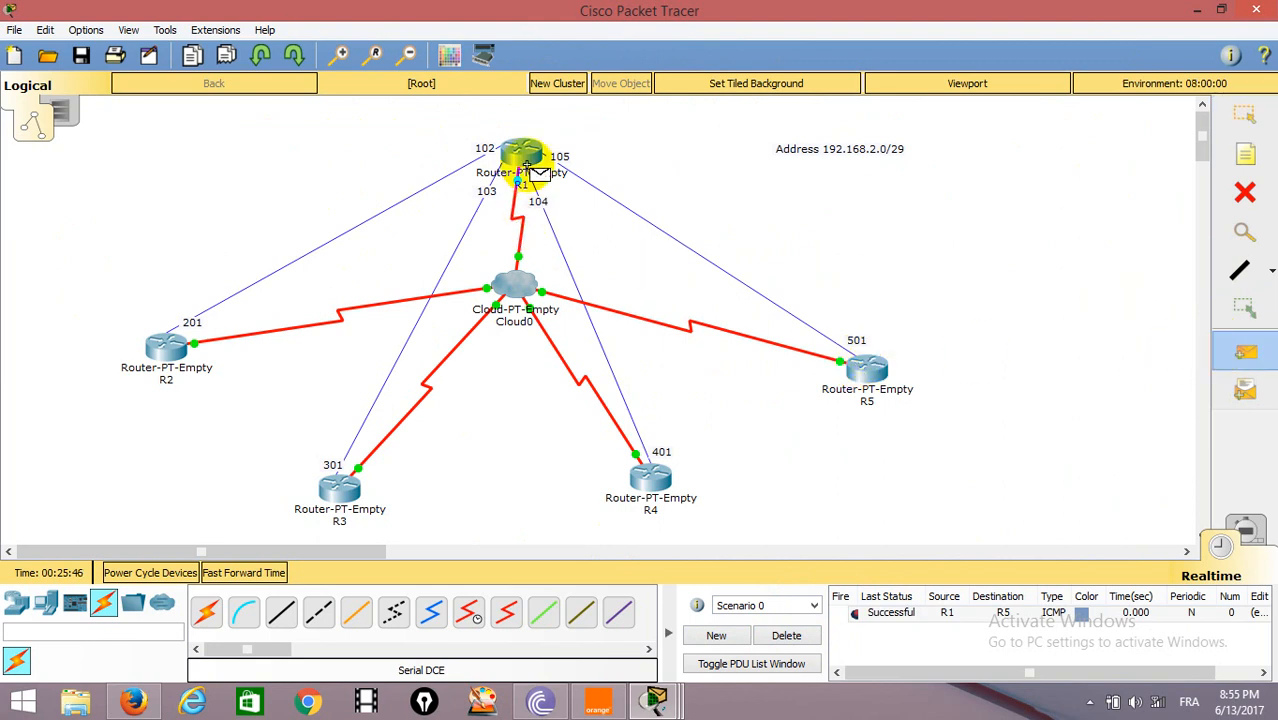
left_click(642, 470)
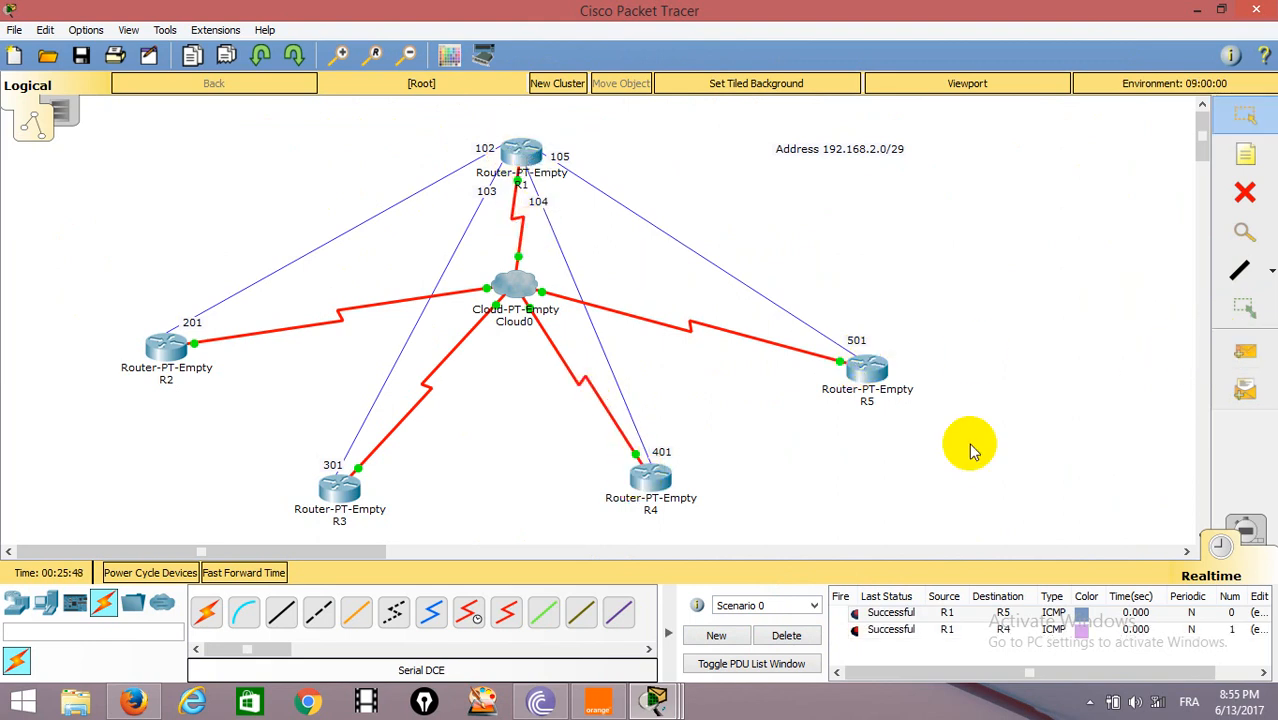
left_click(1260, 366)
left_click(510, 150)
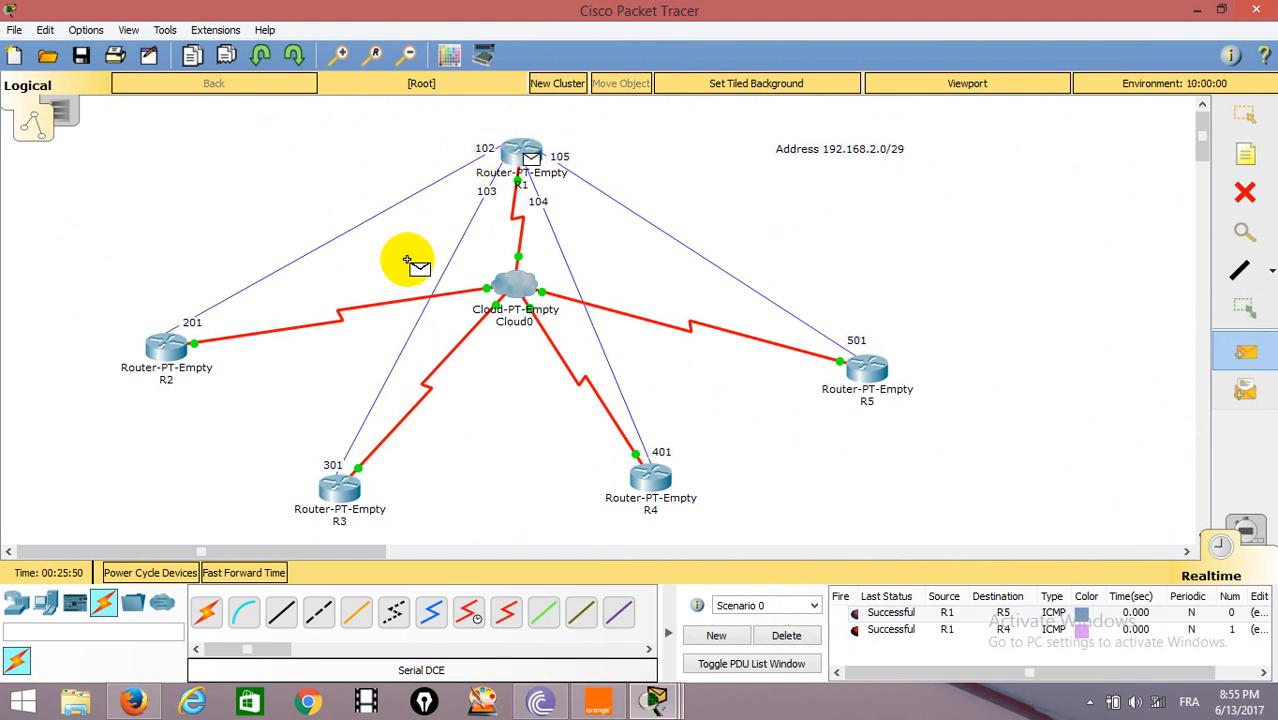
left_click(330, 488)
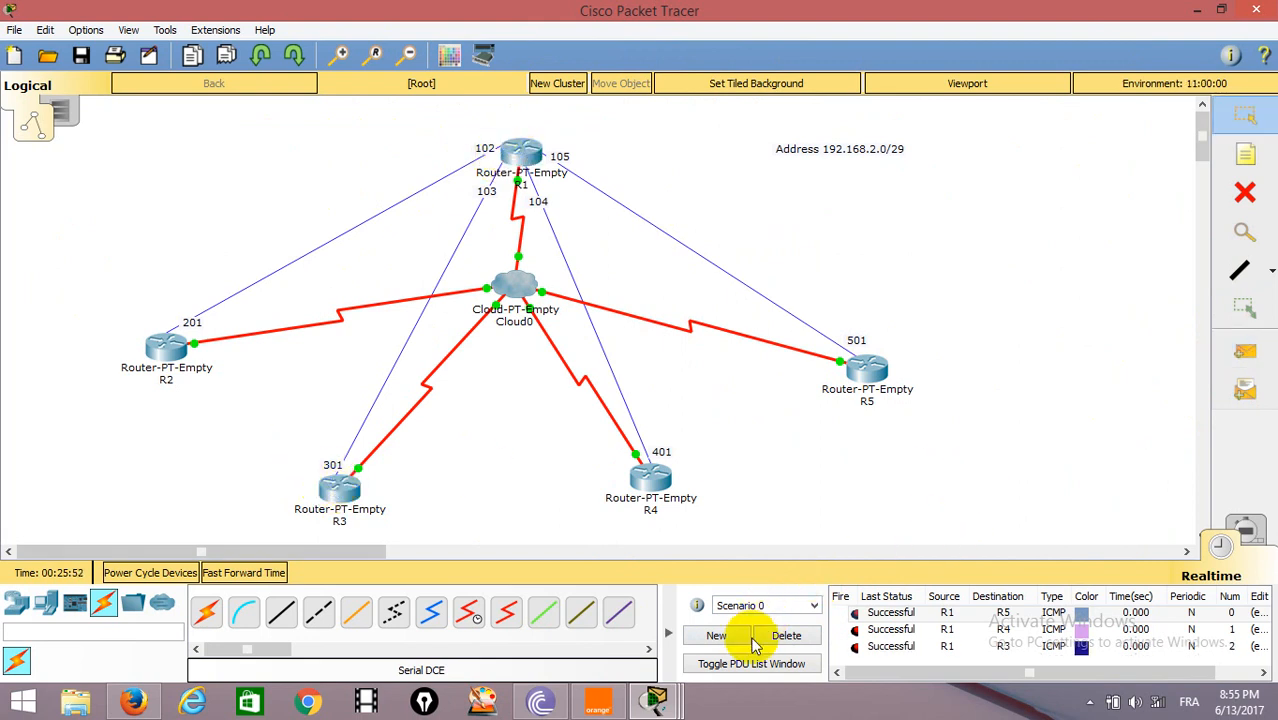
Clear the scenario's PDU list and send a simple PDU from R1 to R2.
left_click(786, 635)
left_click(1245, 352)
left_click(510, 150)
left_click(174, 320)
left_click(160, 345)
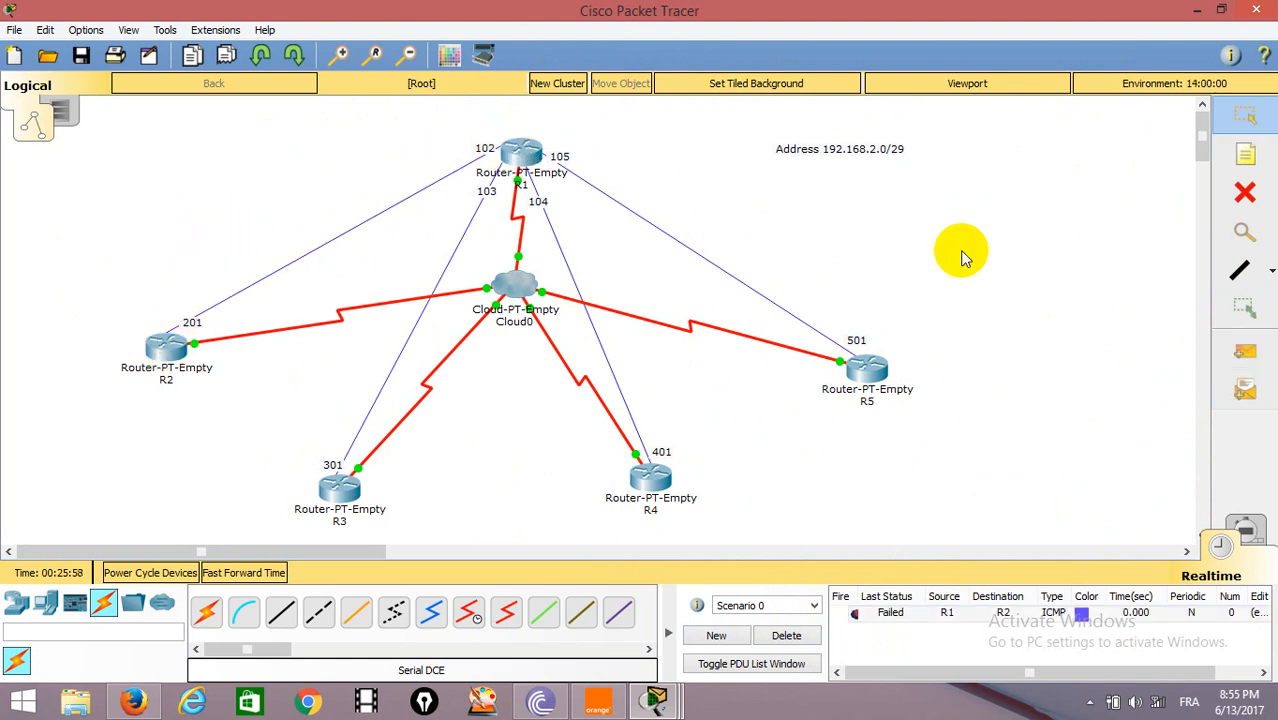
Repeat the connectivity test with another simple PDU from R1 to R2.
left_click(1245, 352)
left_click(521, 156)
left_click(155, 345)
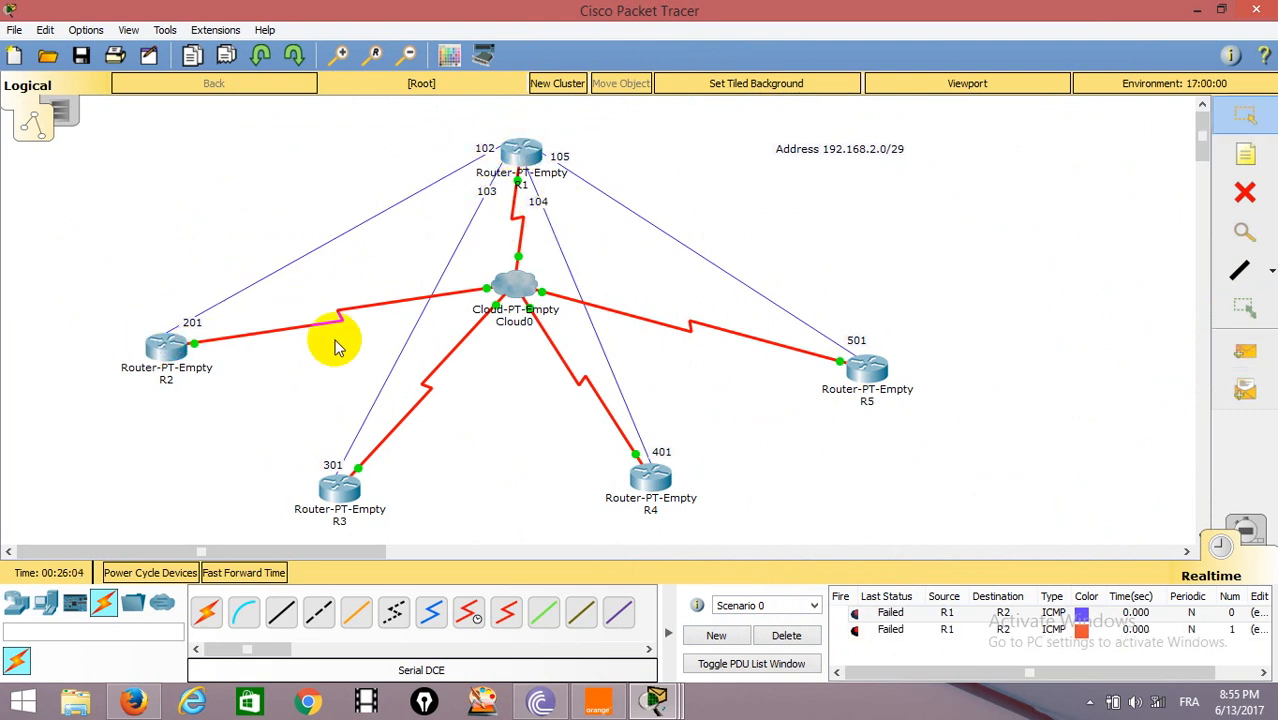
Inspect Cloud0's Serial1 DLCI entries and its Frame Relay sublink connections.
left_click(510, 286)
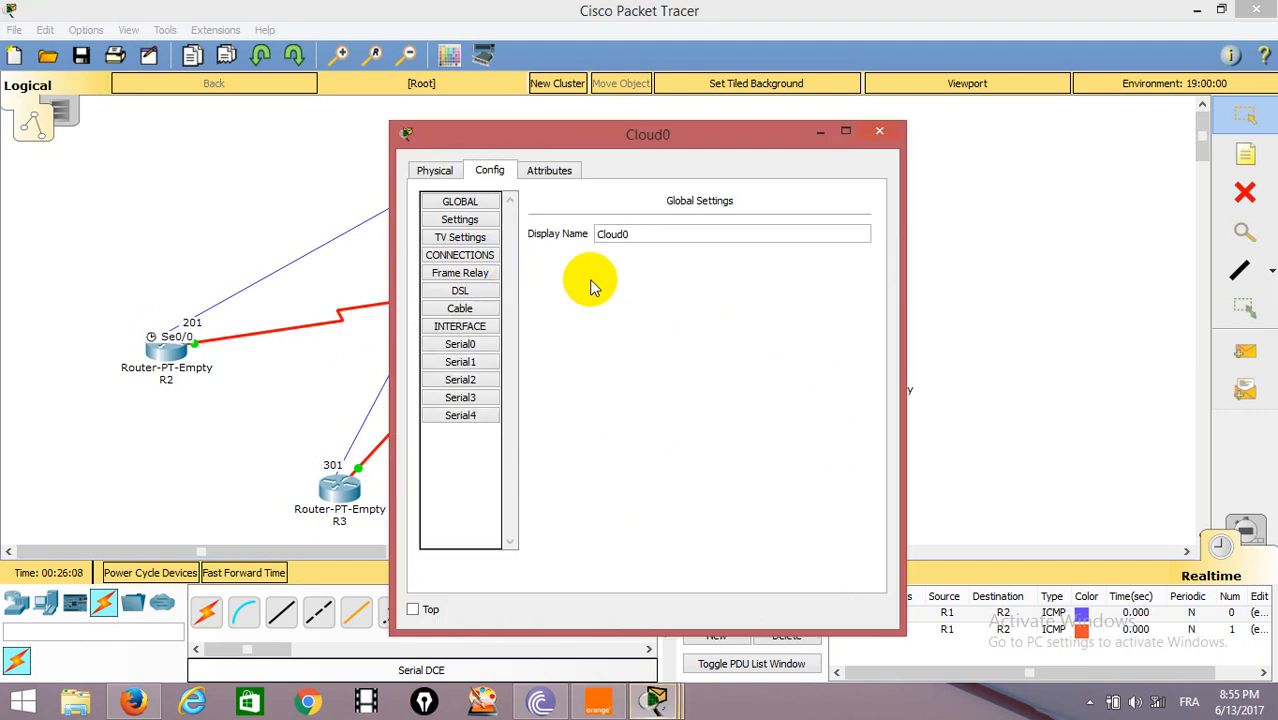
left_click(485, 362)
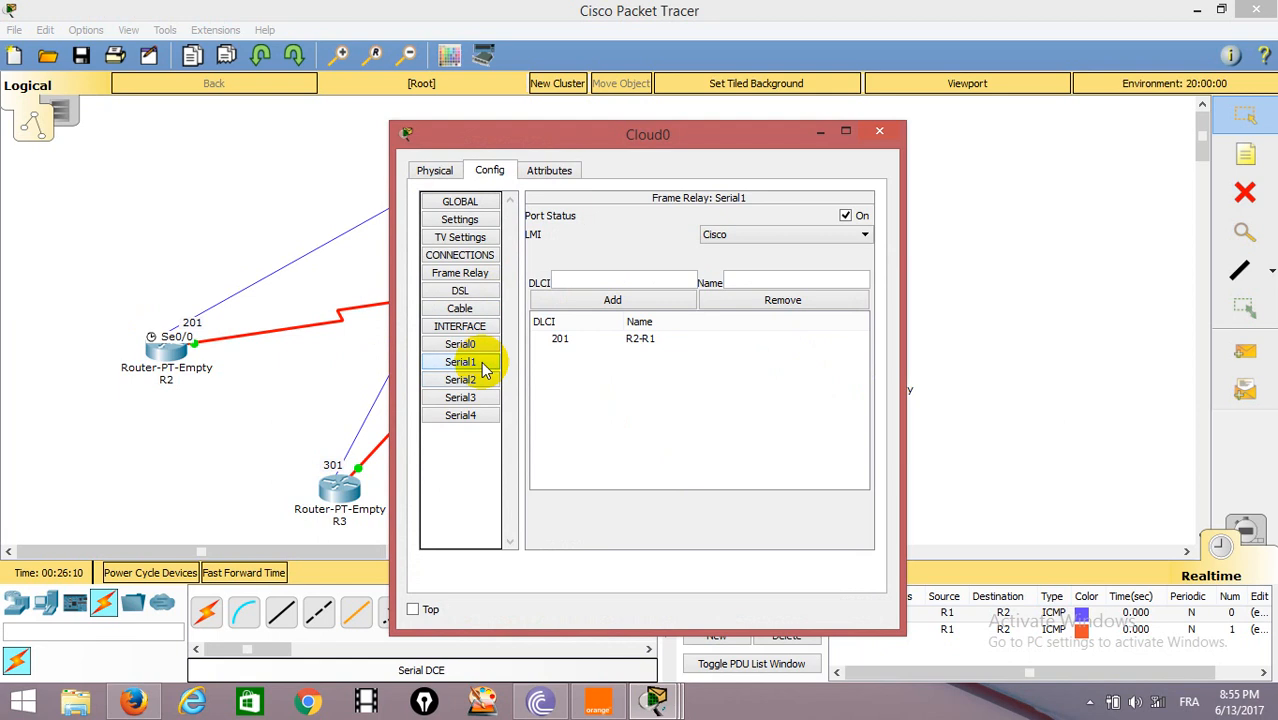
left_click(572, 343)
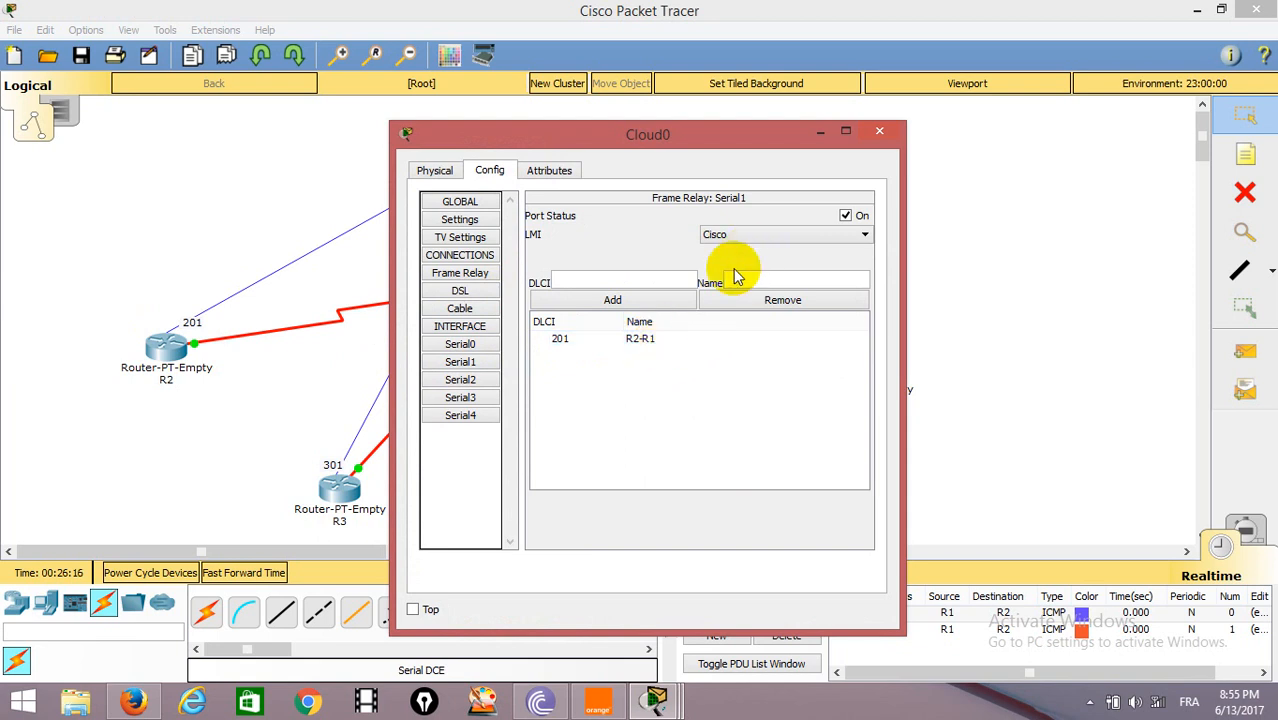
left_click(460, 273)
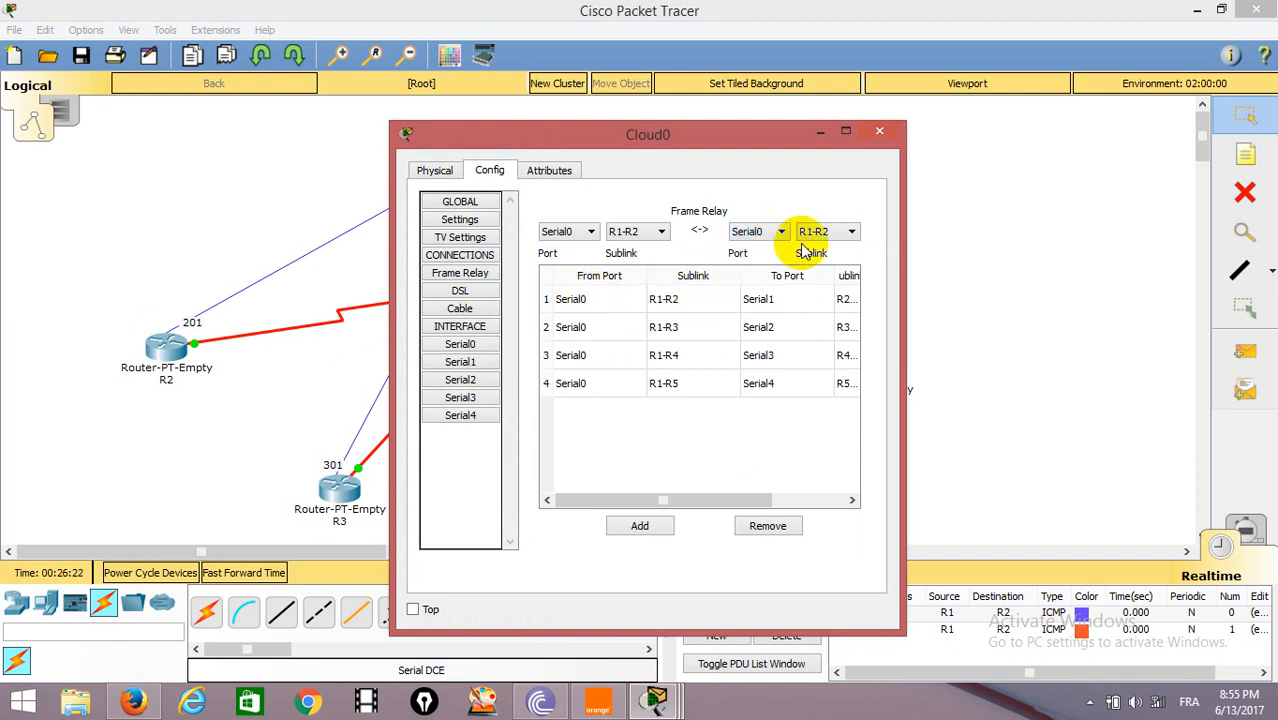
left_click(879, 131)
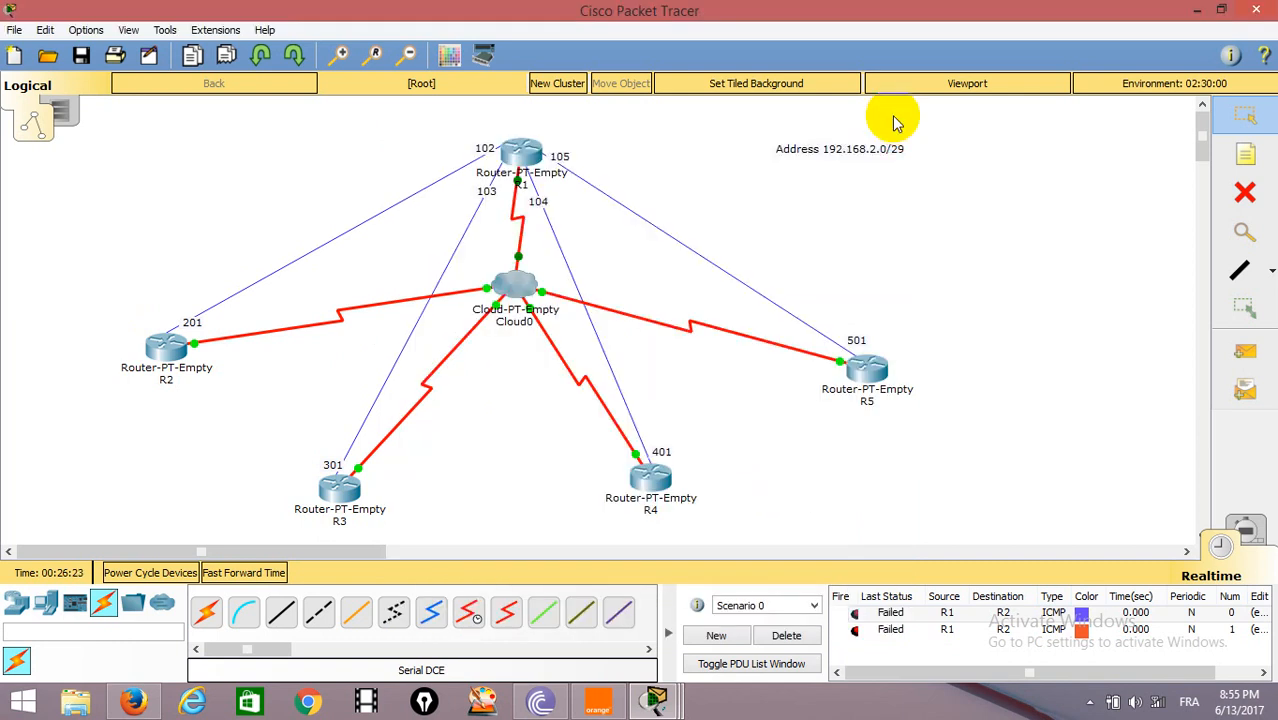
Open R2's command line and end its subinterface configuration session.
left_click(168, 344)
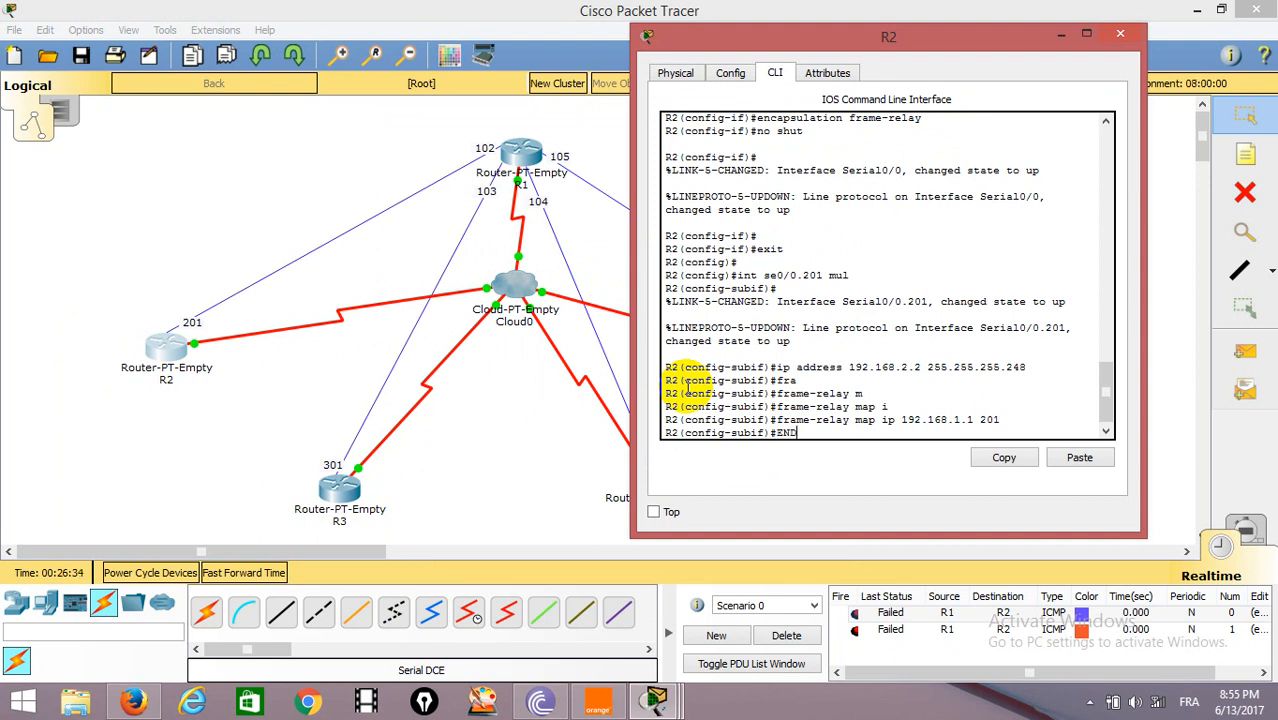
key("Return")
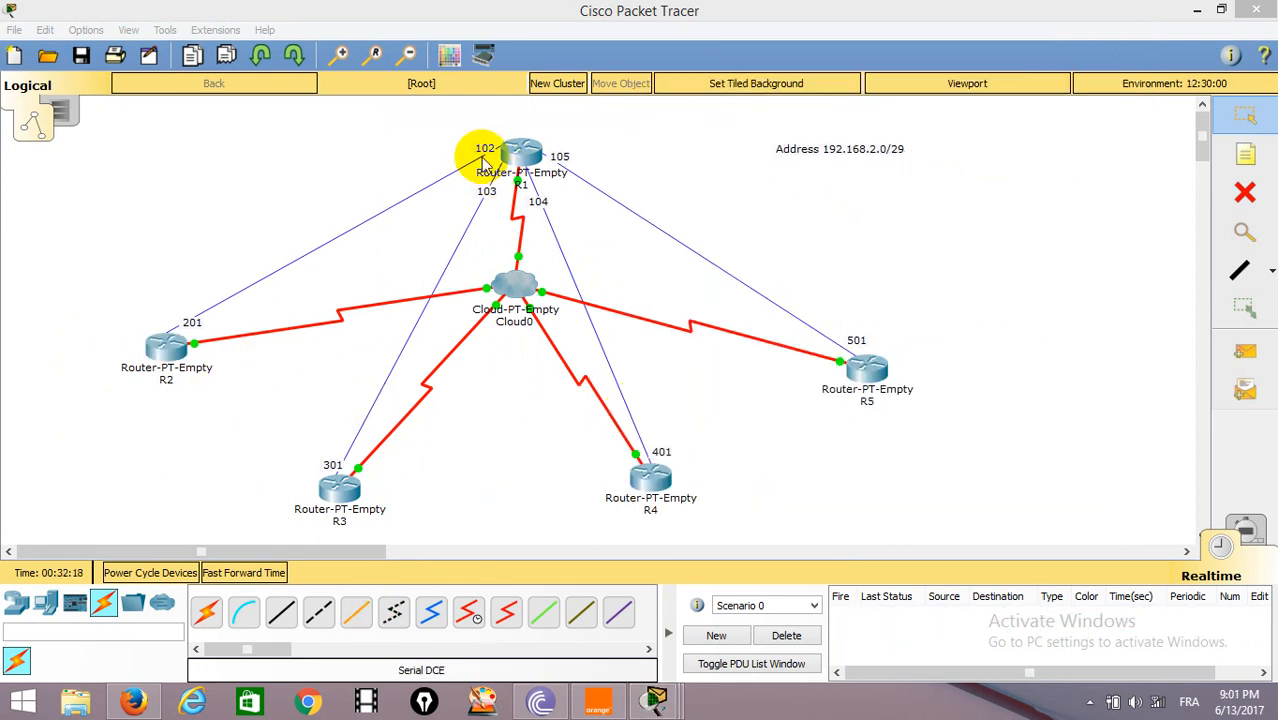
left_click(160, 352)
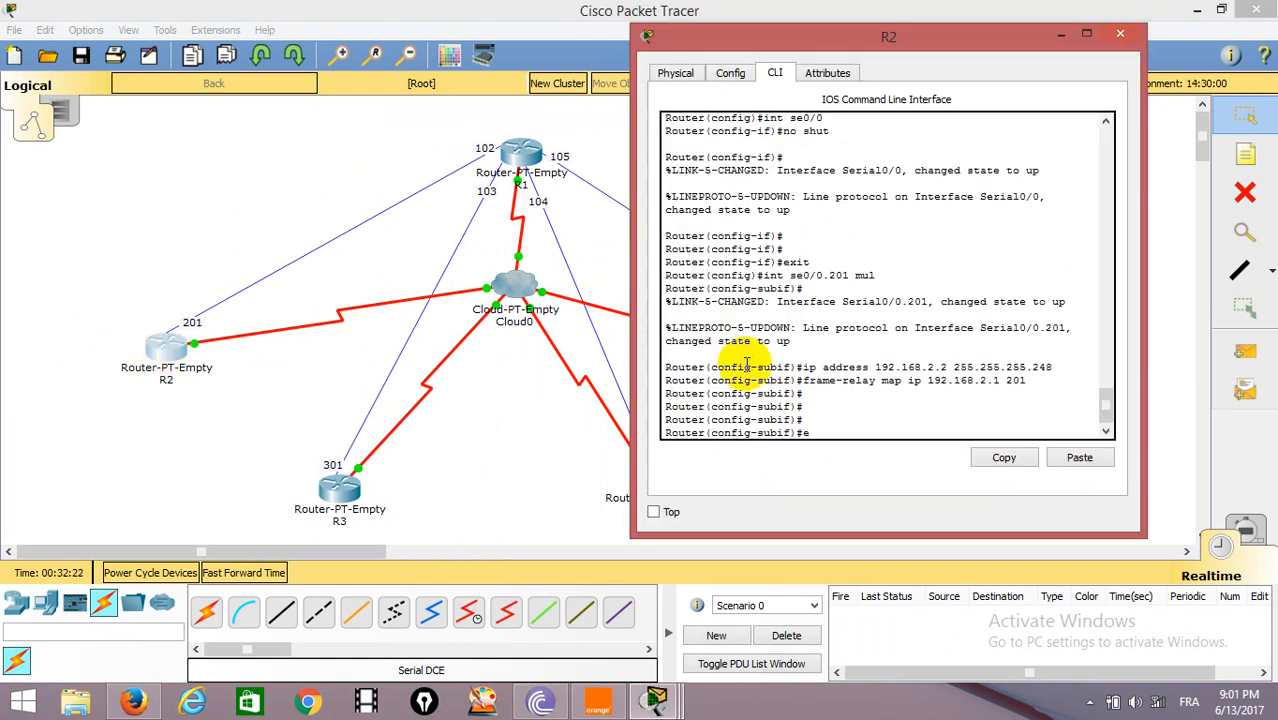
key("Return")
key("Return")
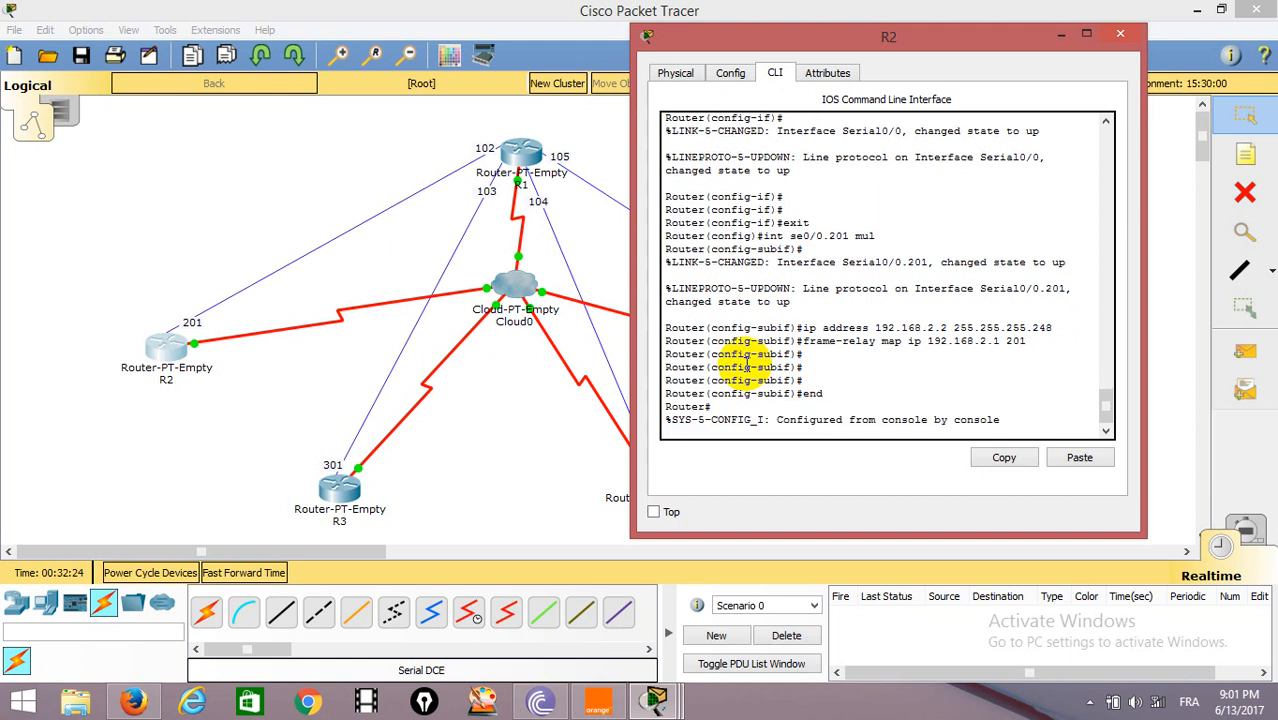
Display R2's Frame Relay mappings with show frame-relay map, and close the router's window.
type("s")
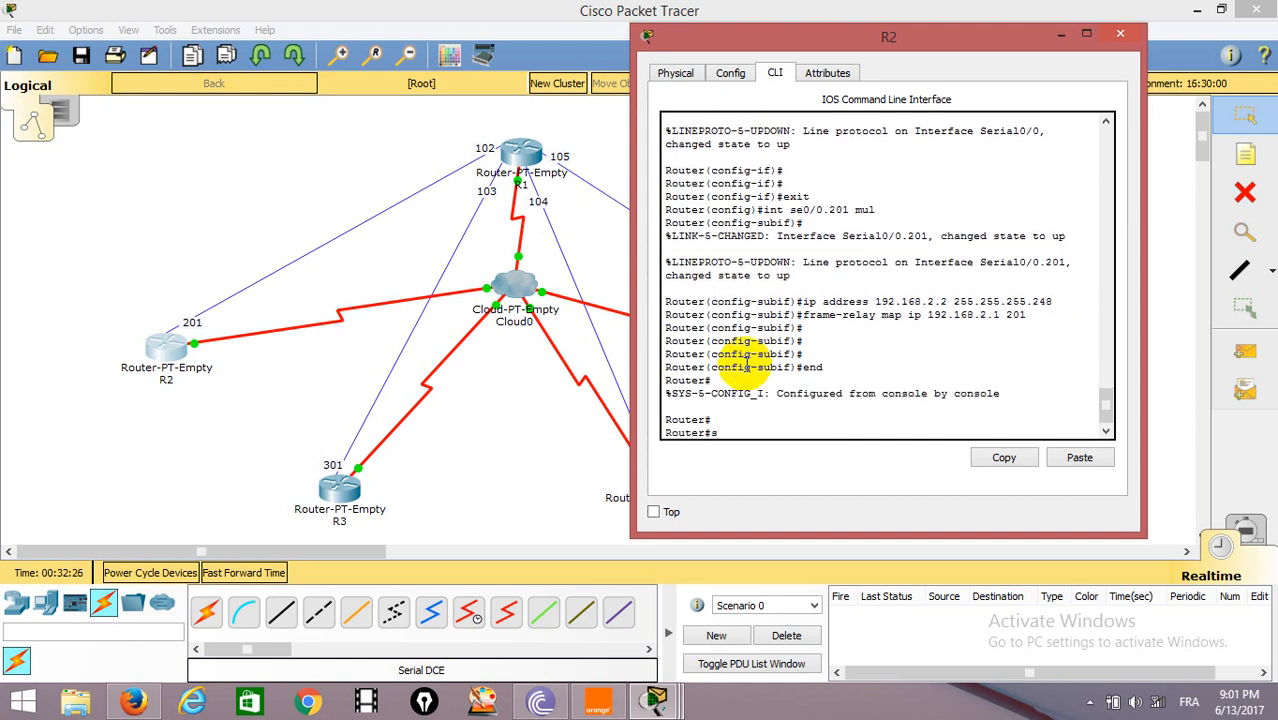
type("h")
key("Tab")
type("m")
key("Tab")
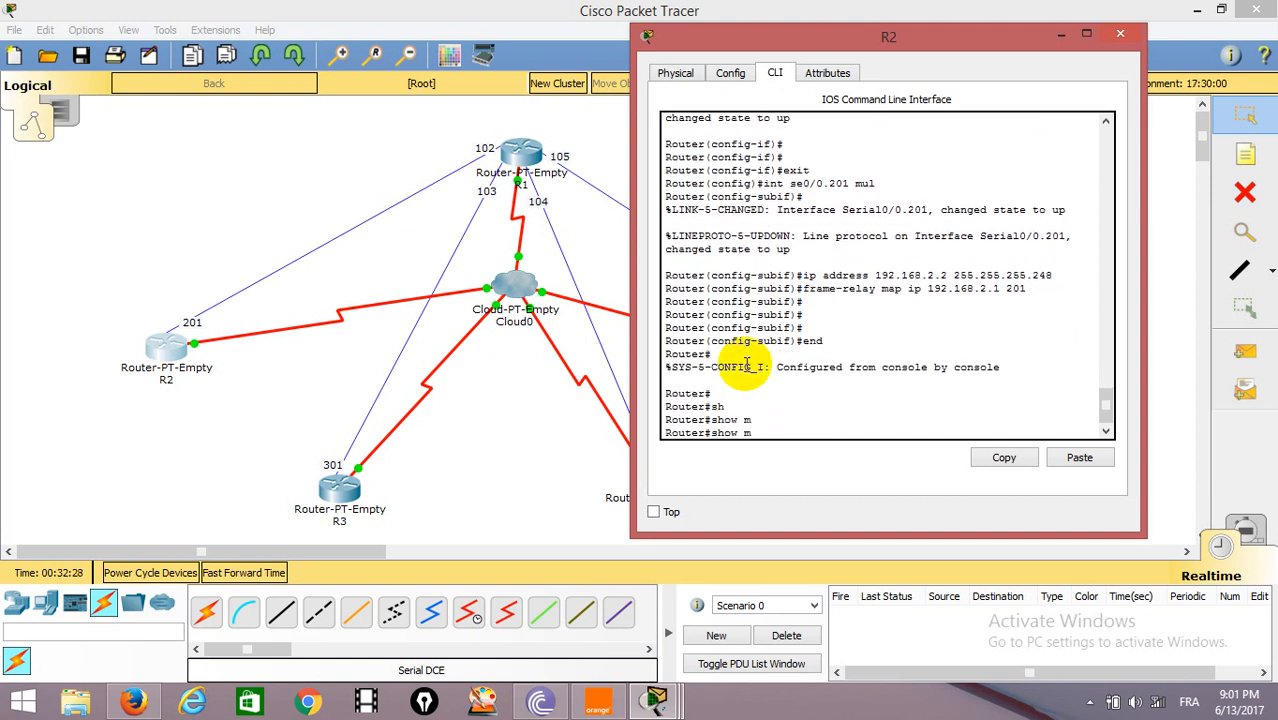
type("fr")
key("Tab")
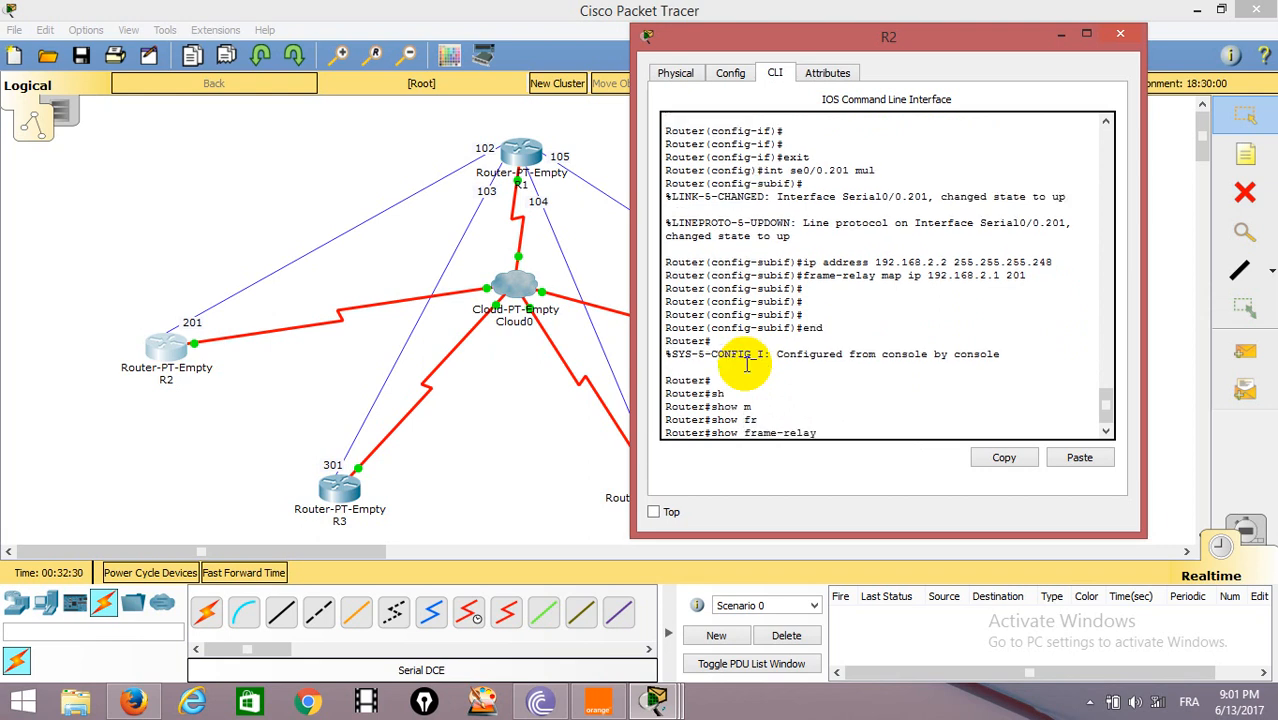
type("m")
key("Tab")
key("Return")
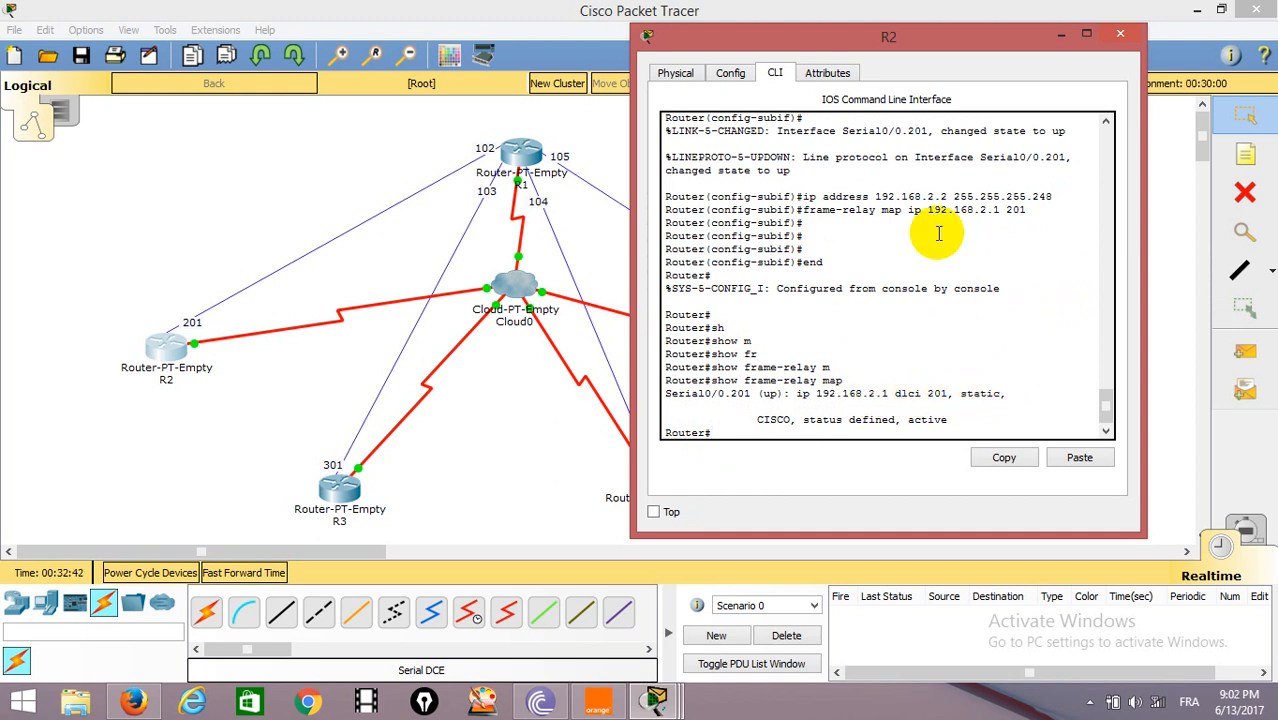
left_click(1119, 37)
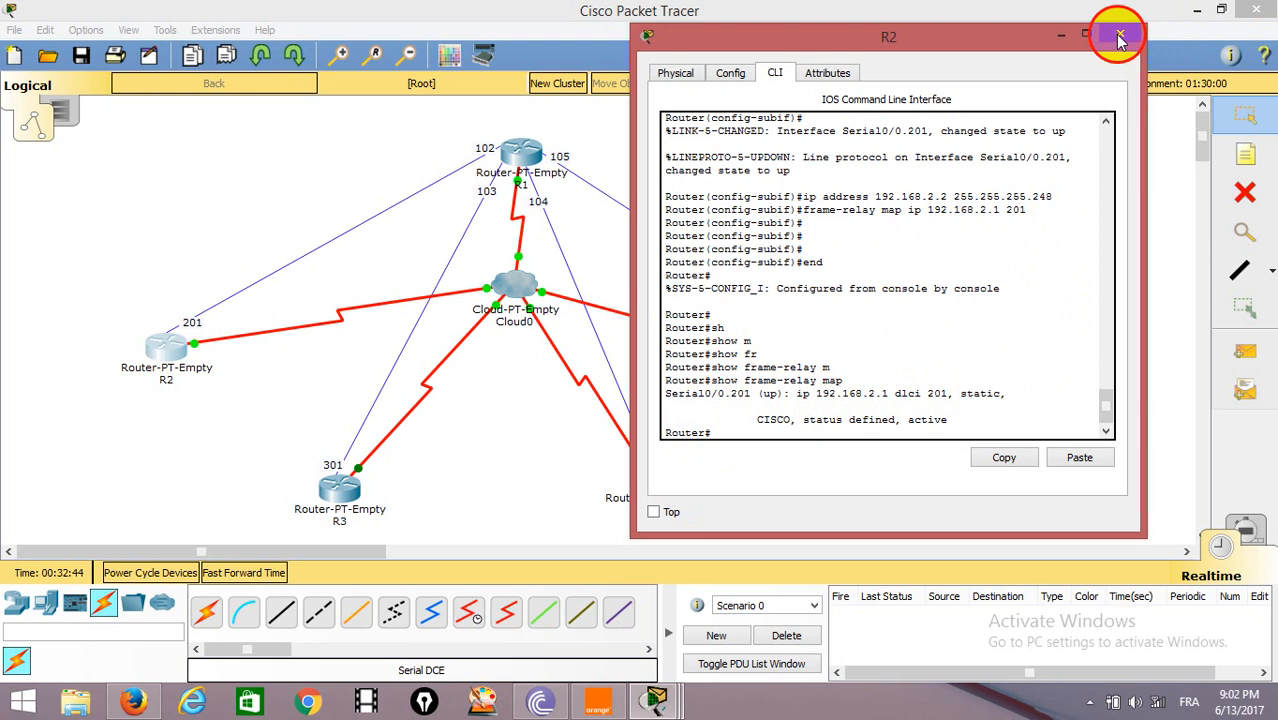
Open R1's command line and enter privileged EXEC mode.
left_click(518, 150)
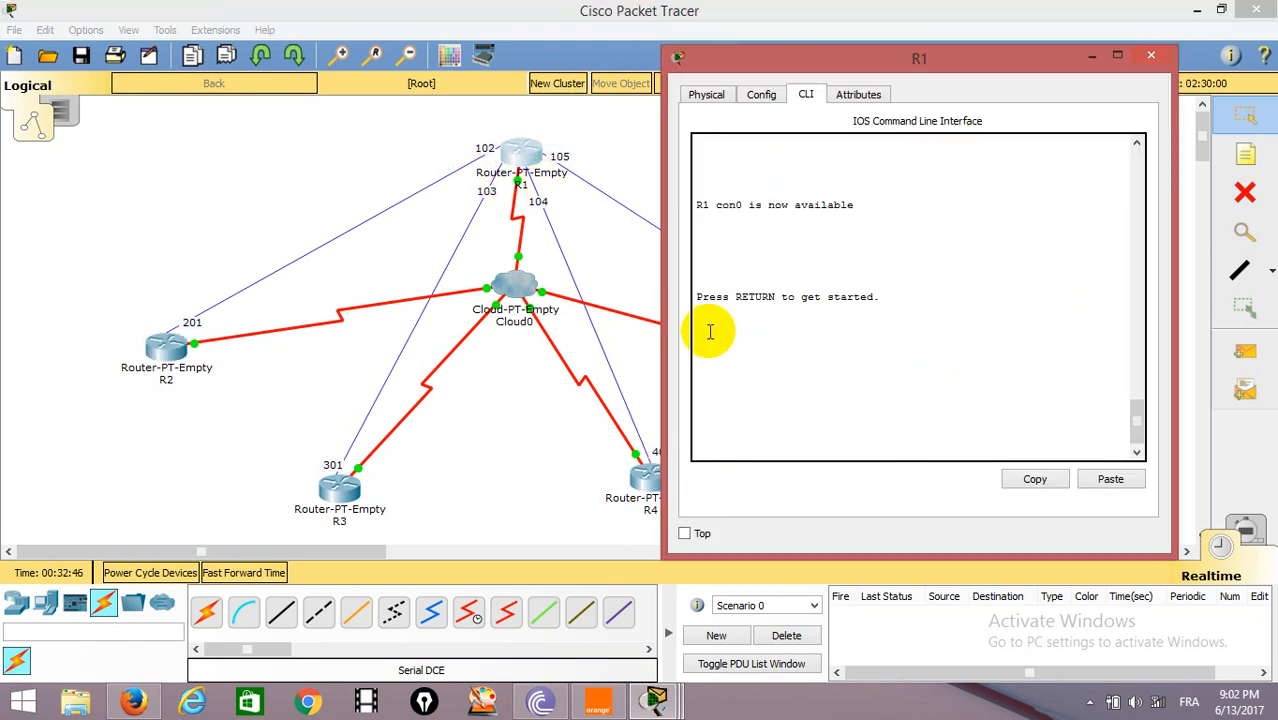
key("Return")
key("Return")
key("Return")
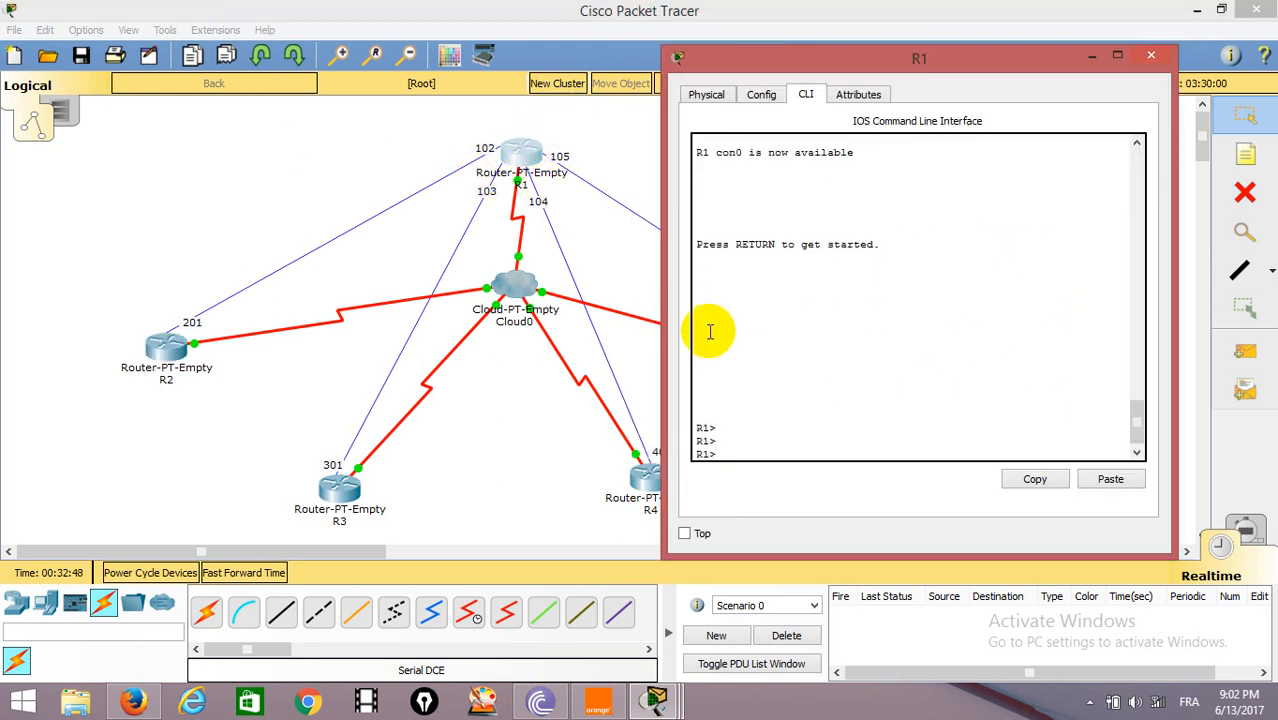
type("en")
key("Return")
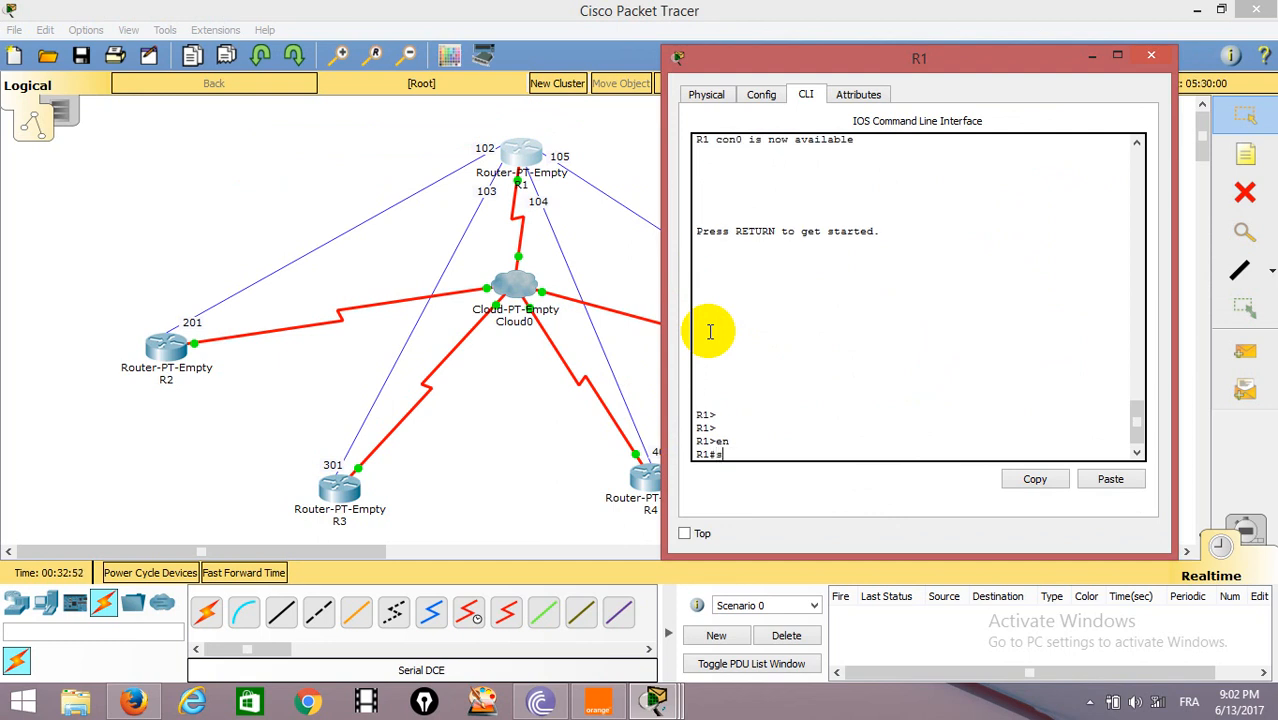
Display R1's Frame Relay mappings with show frame-relay map, and close the router's window.
type("sh")
key("Tab")
type("f")
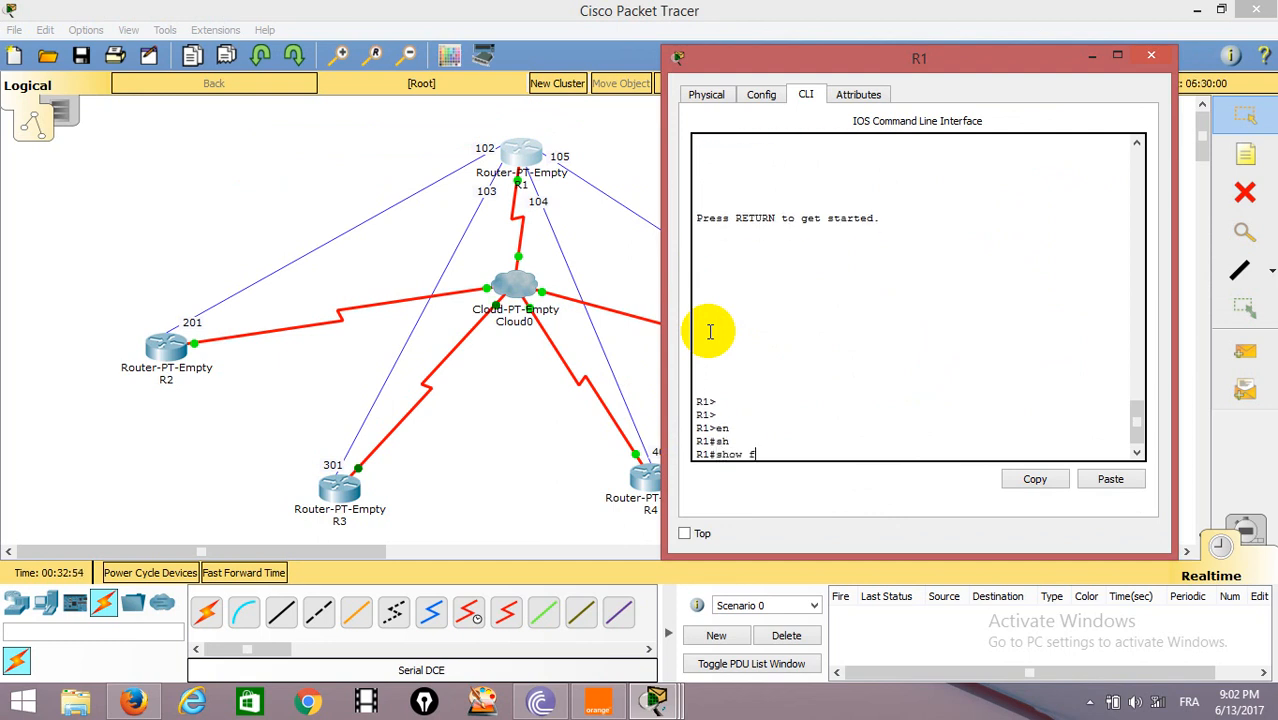
type("rame-relay")
key("Tab")
type("m")
key("Tab")
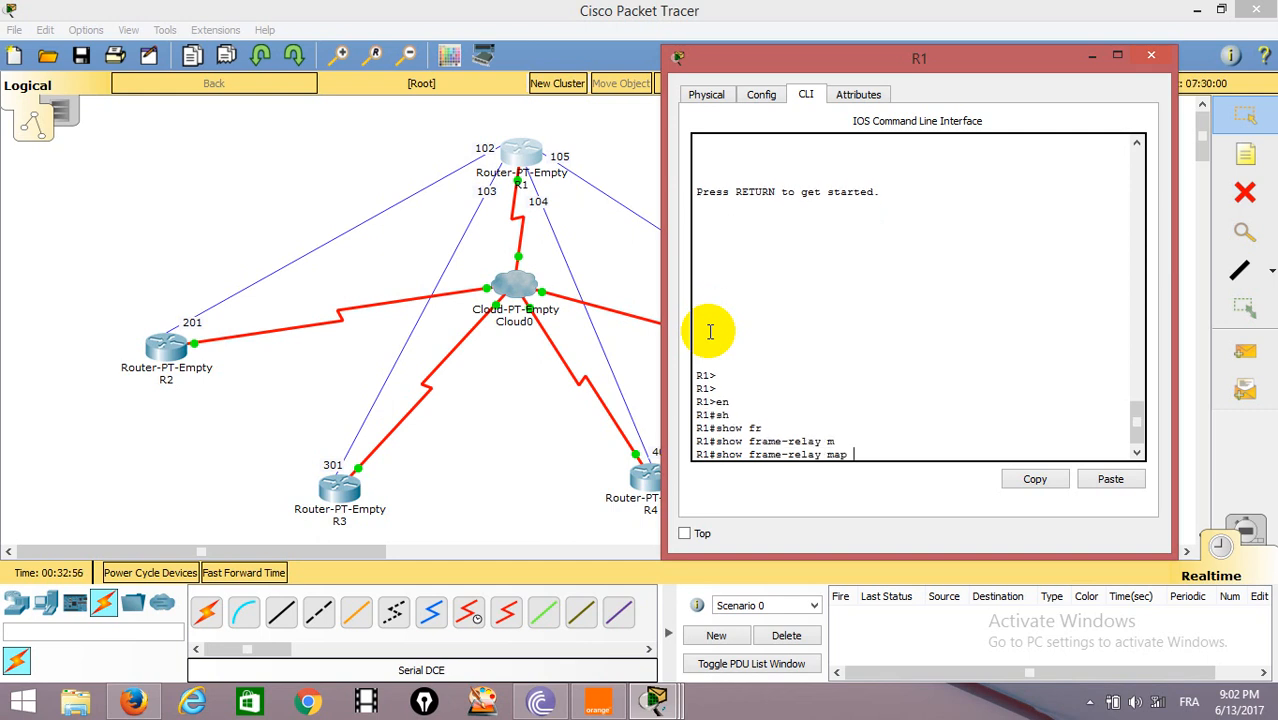
key("Return")
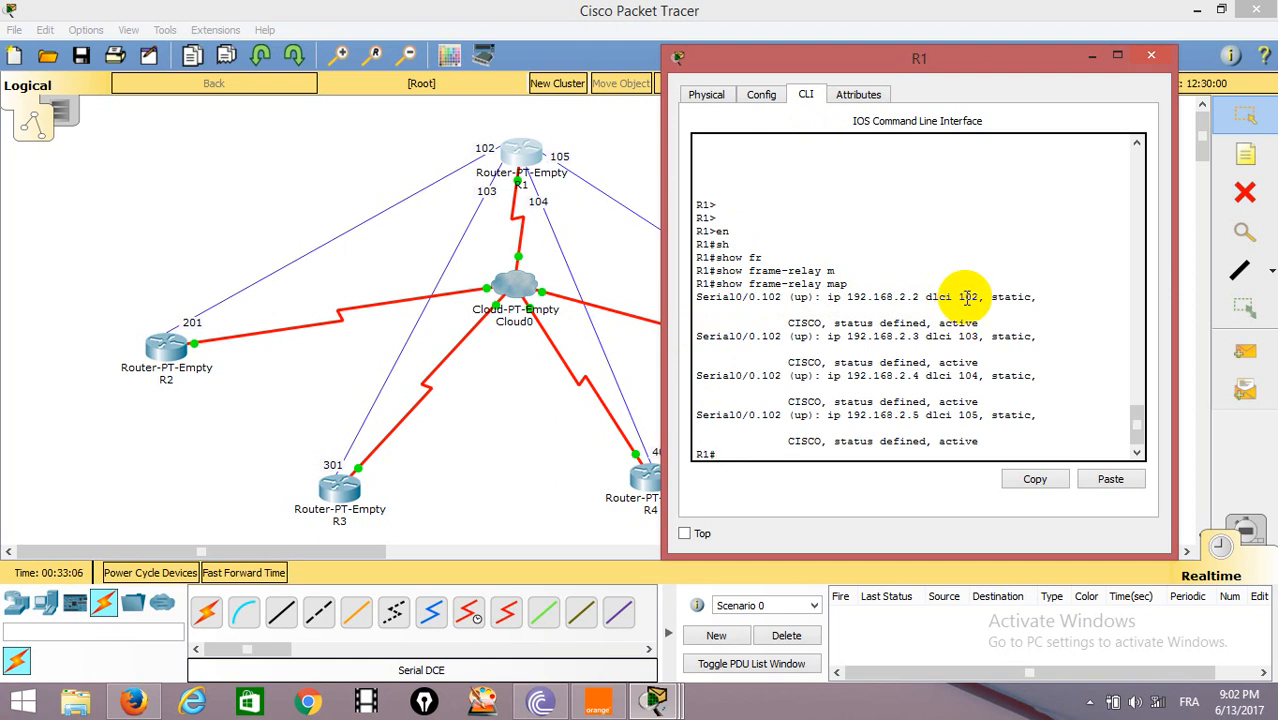
left_click(1152, 57)
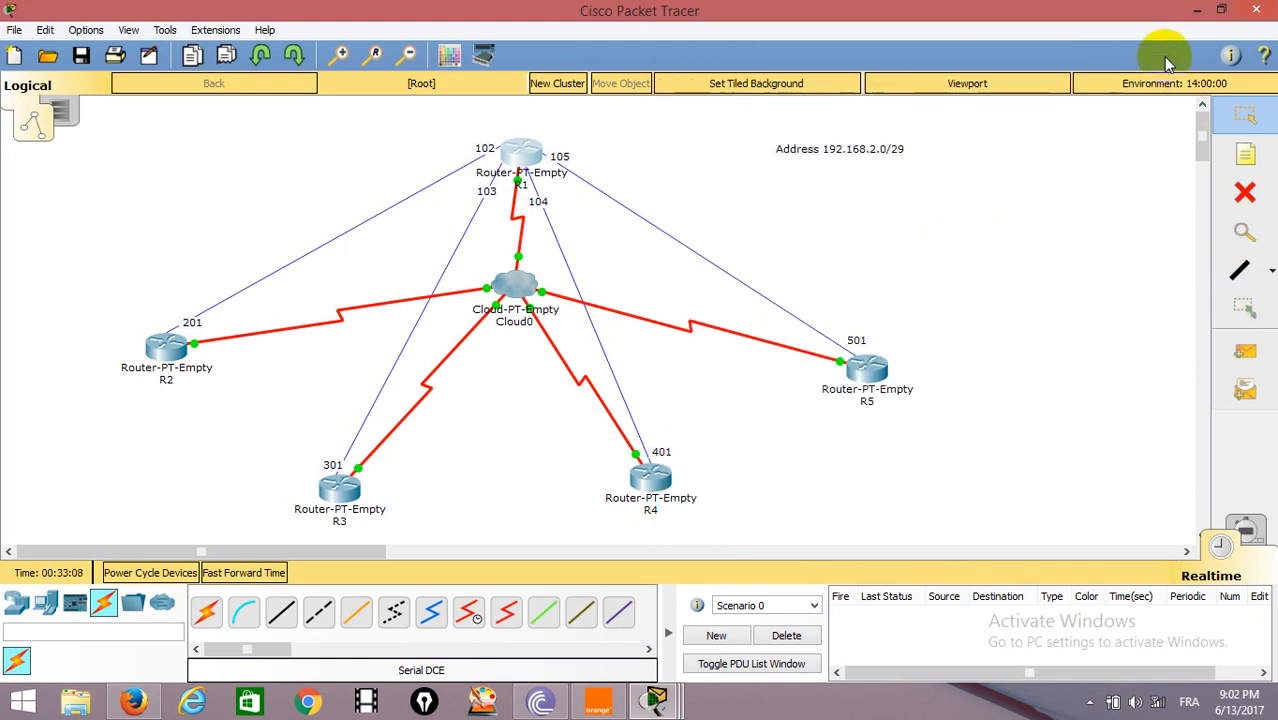
Test connectivity by sending simple PDUs from R1 to R2 and from R1 to R3.
left_click(1244, 364)
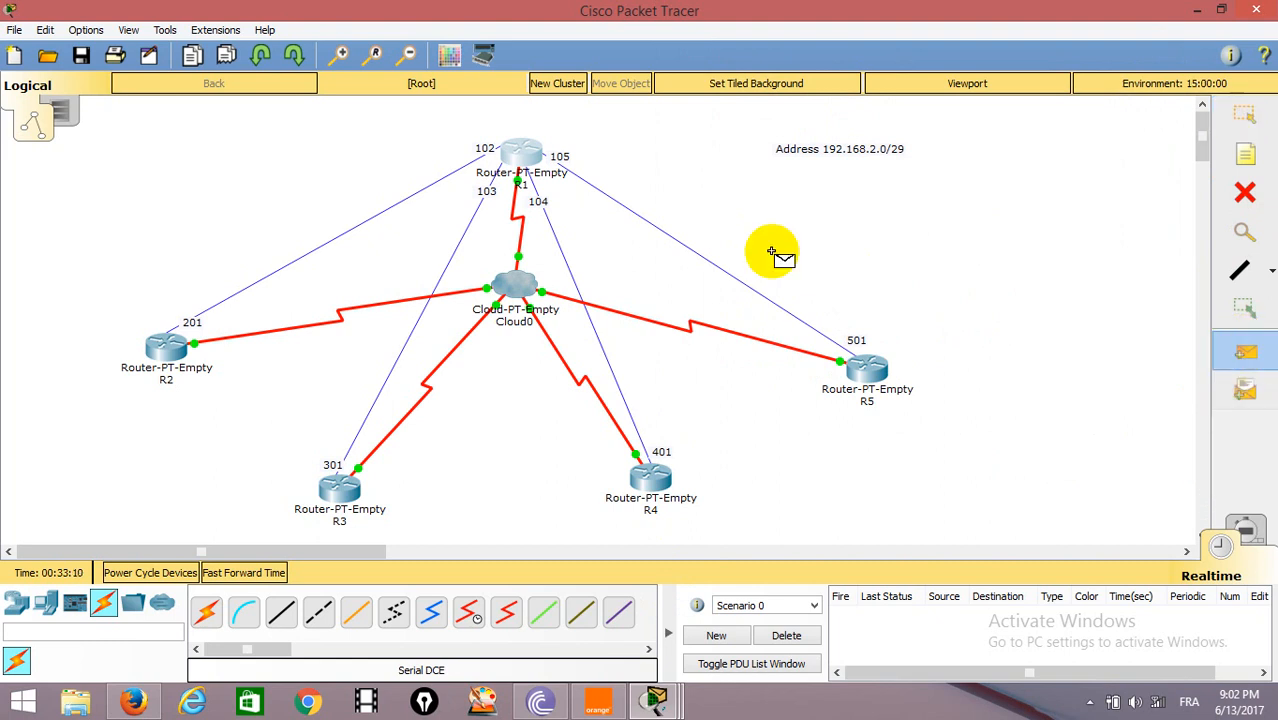
left_click(505, 143)
left_click(160, 342)
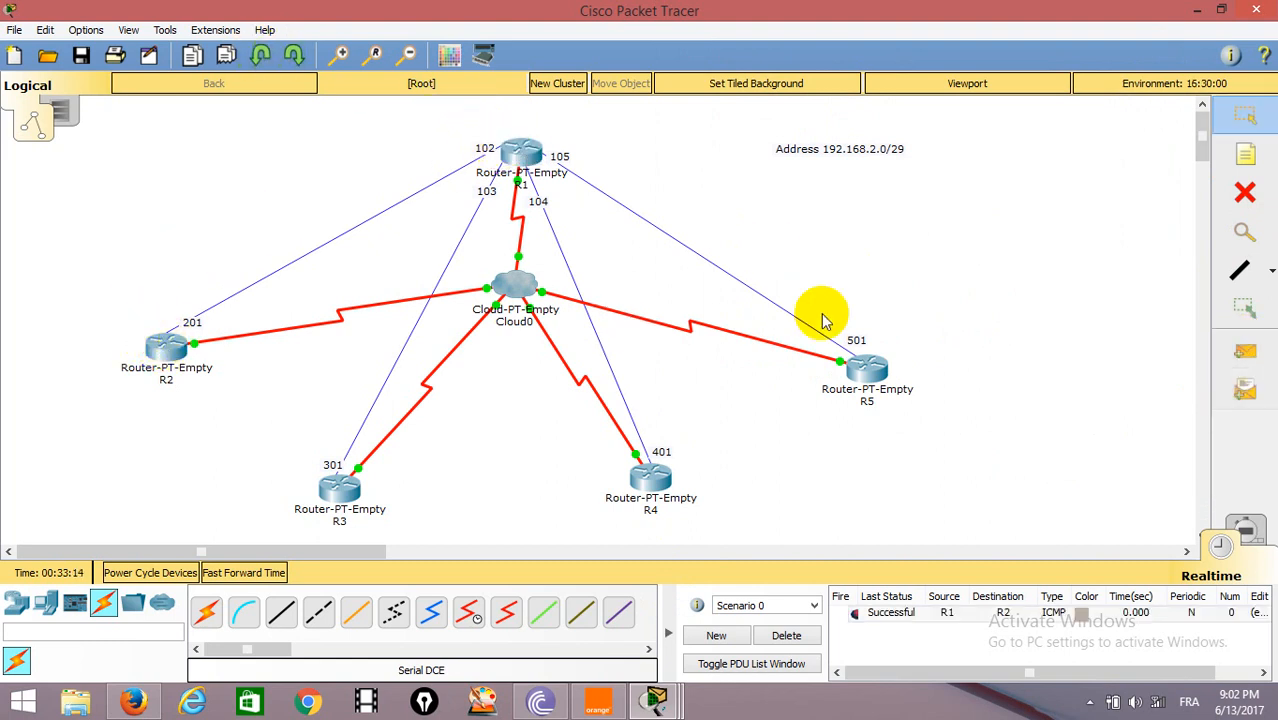
left_click(1244, 352)
left_click(512, 150)
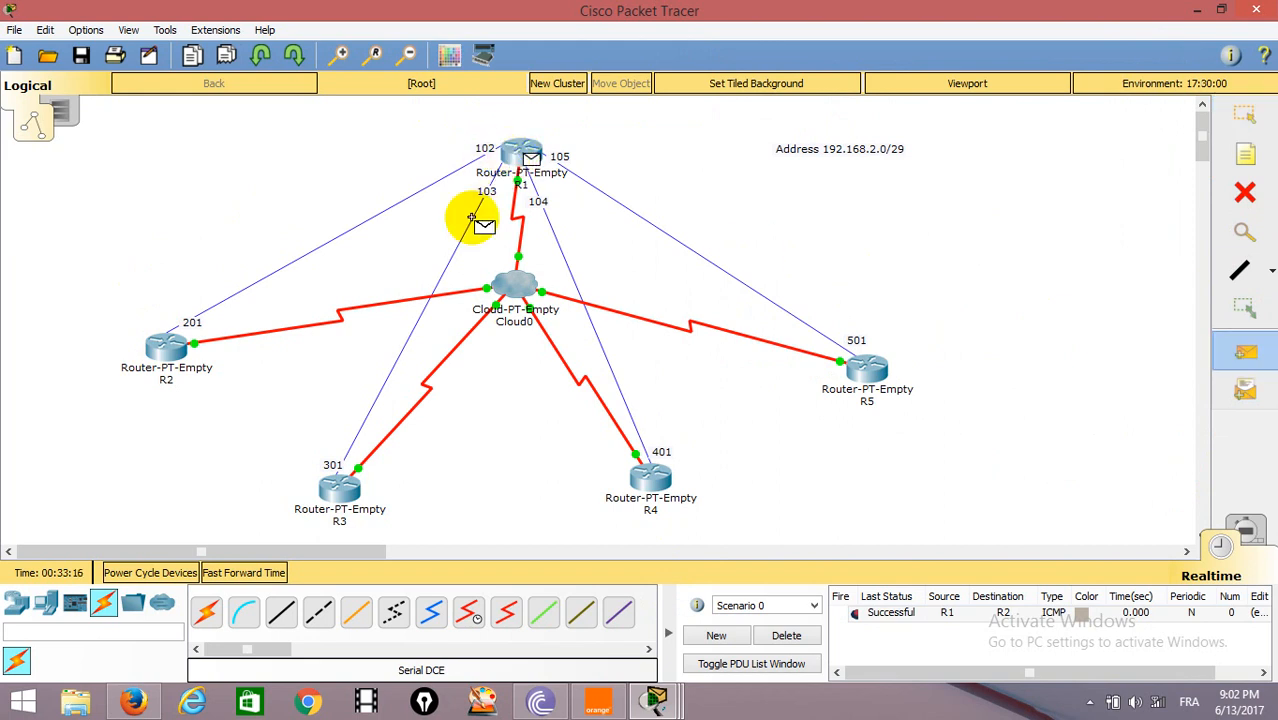
left_click(339, 482)
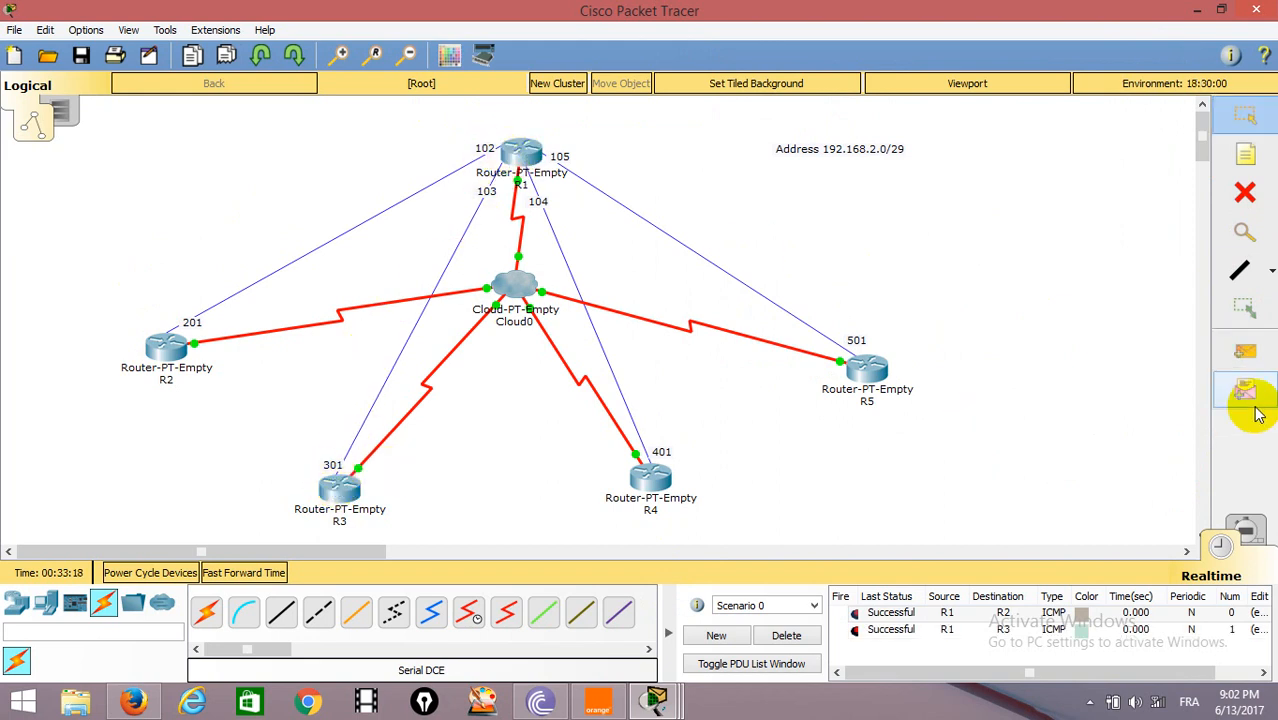
Send simple PDUs from R1 to R4 and from R1 to R5, and delete the test scenario.
left_click(1246, 352)
left_click(505, 150)
left_click(610, 460)
left_click(1244, 352)
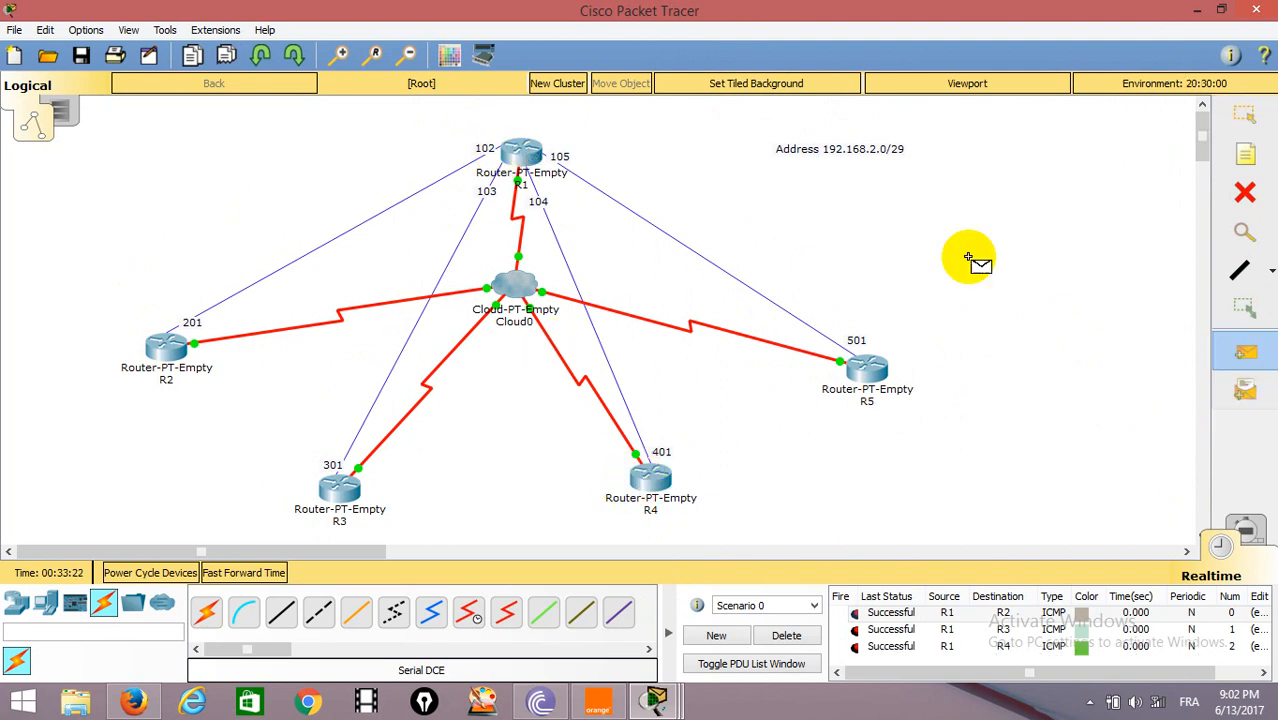
left_click(508, 146)
left_click(856, 368)
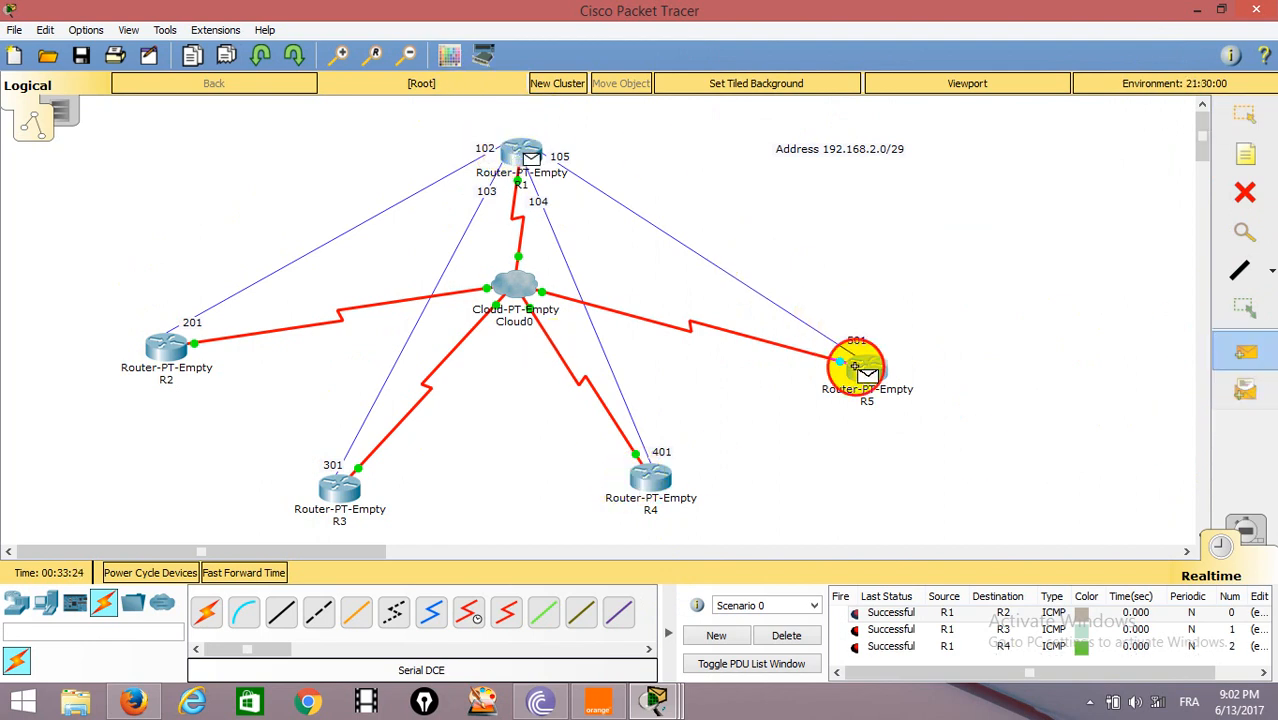
left_click(786, 635)
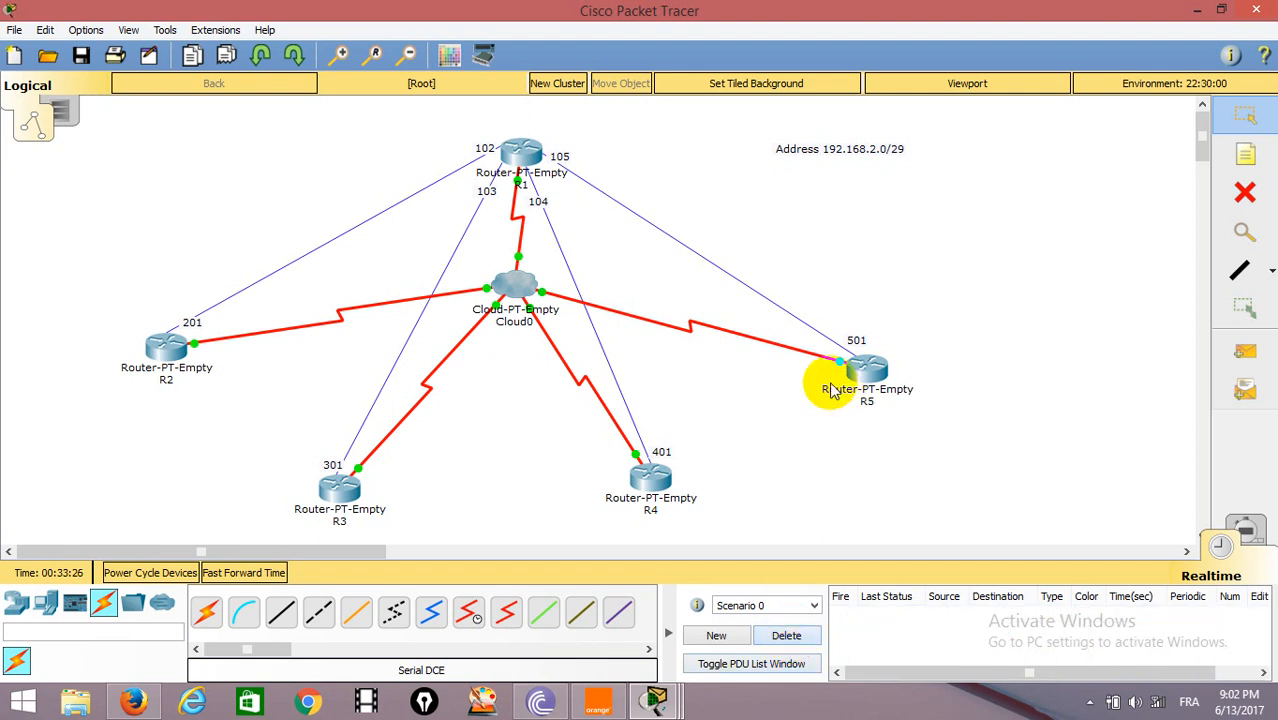
mouse_move(830, 390)
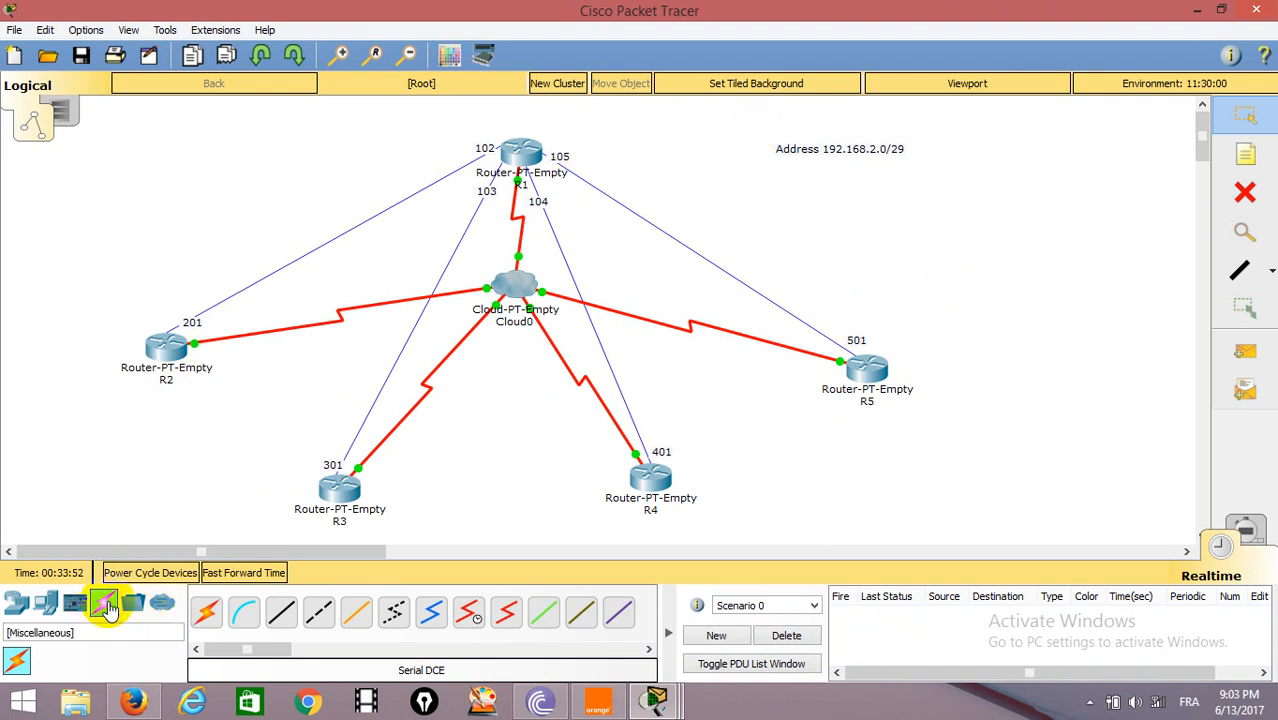
Place a second Cloud-PT-Empty device in the empty area above R5.
left_click(16, 602)
left_click(162, 662)
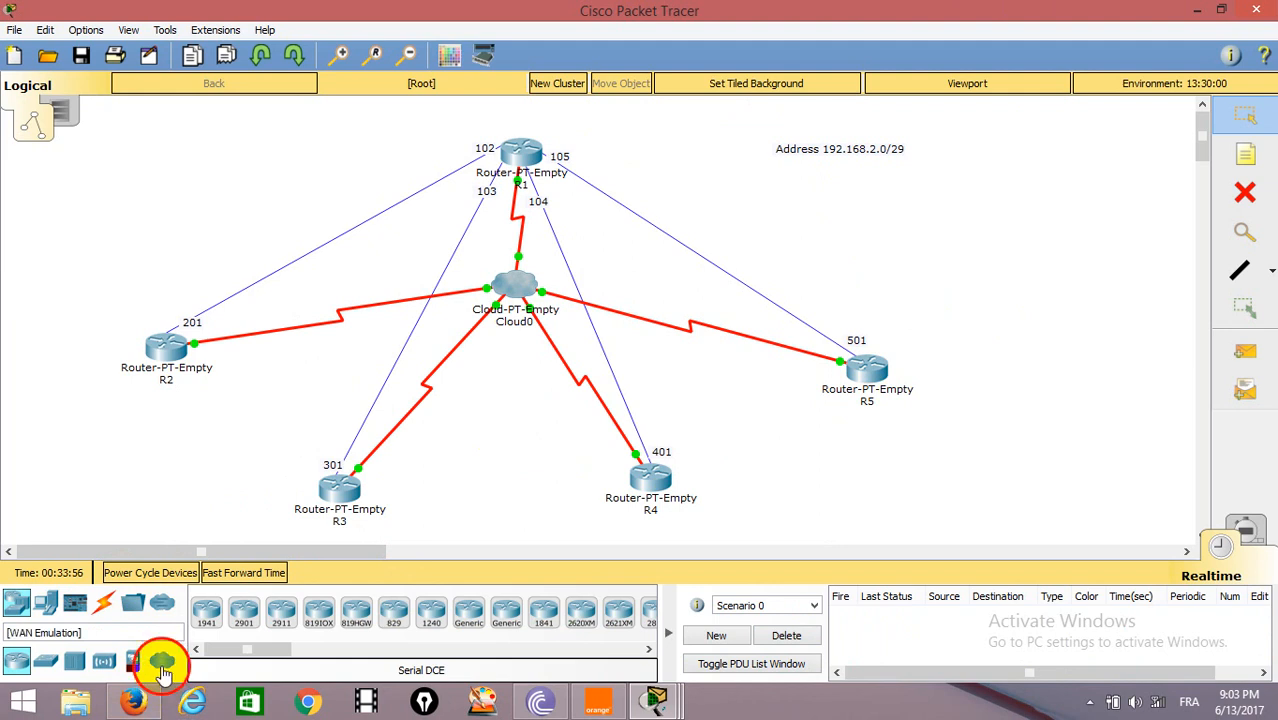
left_click(245, 615)
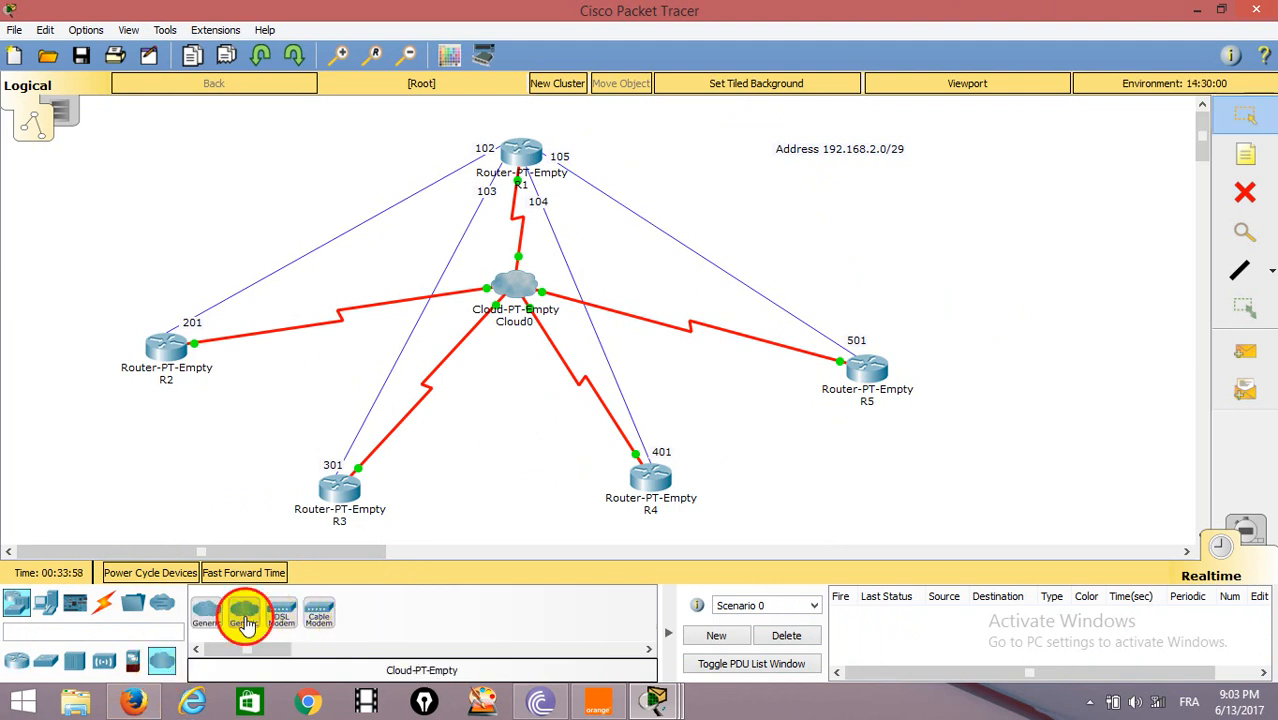
left_click(905, 251)
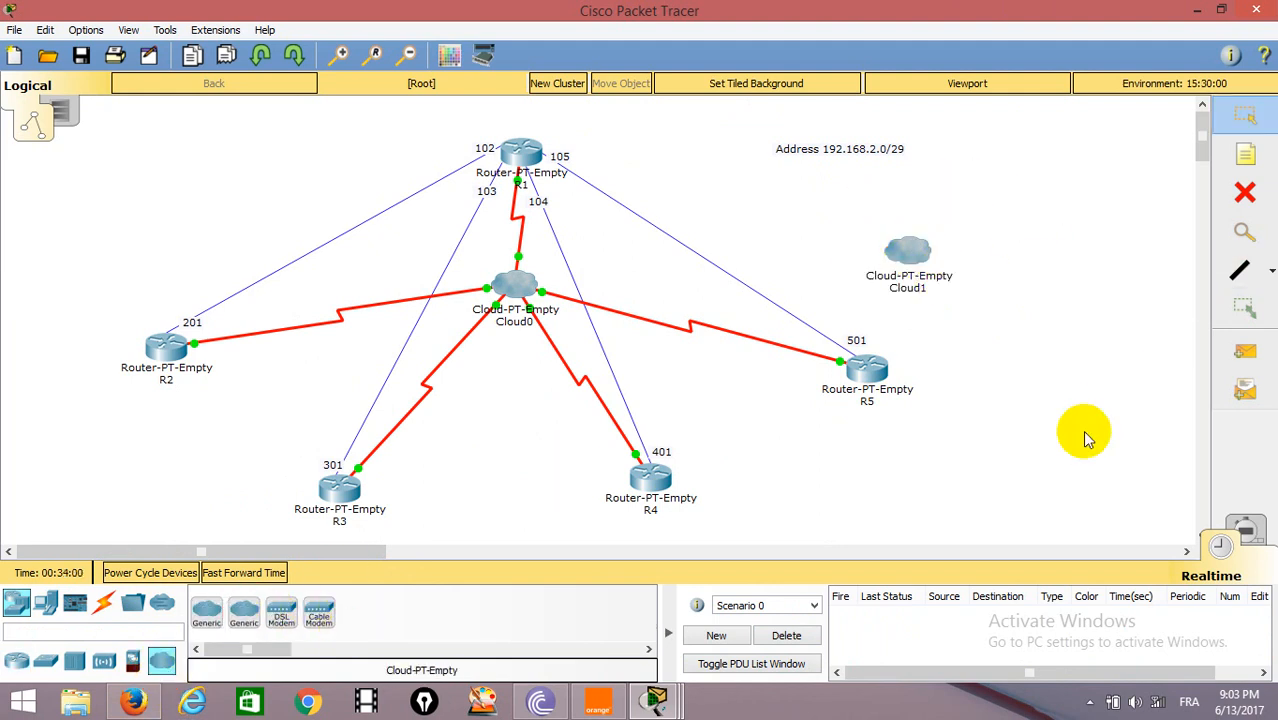
Draw a straight blue line from Cloud0 to Cloud1.
left_click(1270, 270)
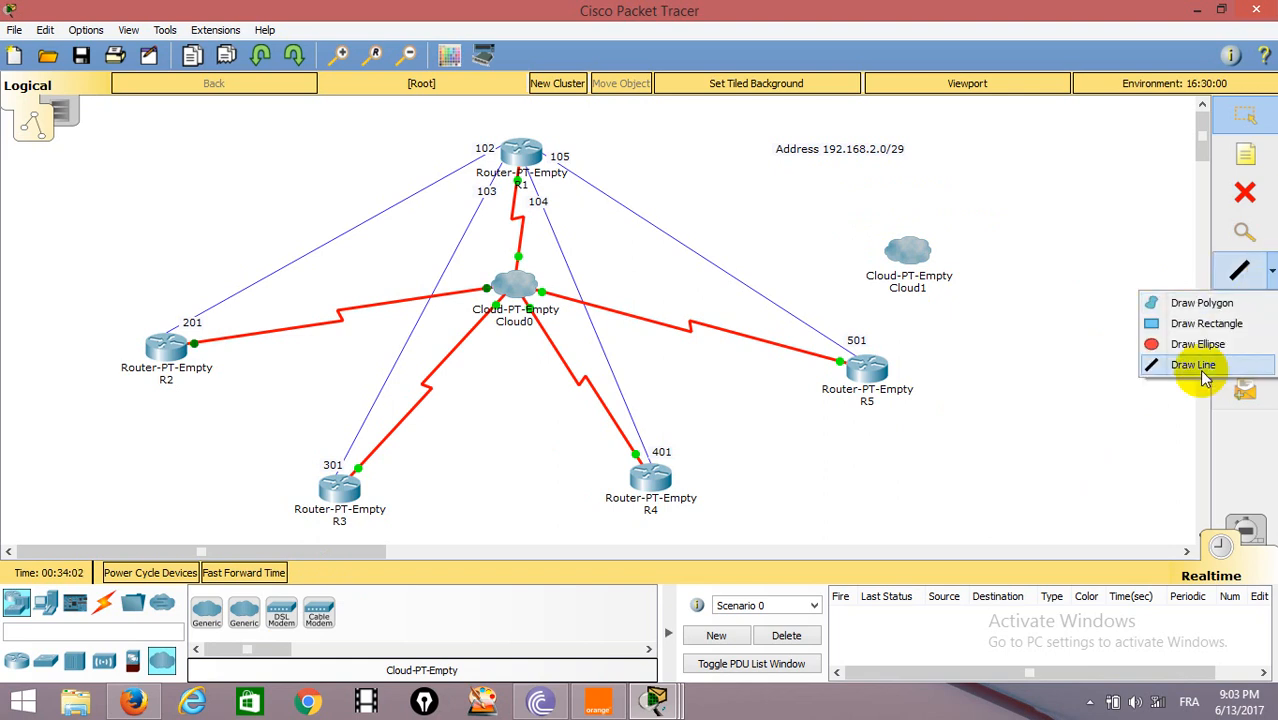
left_click(1195, 365)
left_click_drag(520, 284, 888, 251)
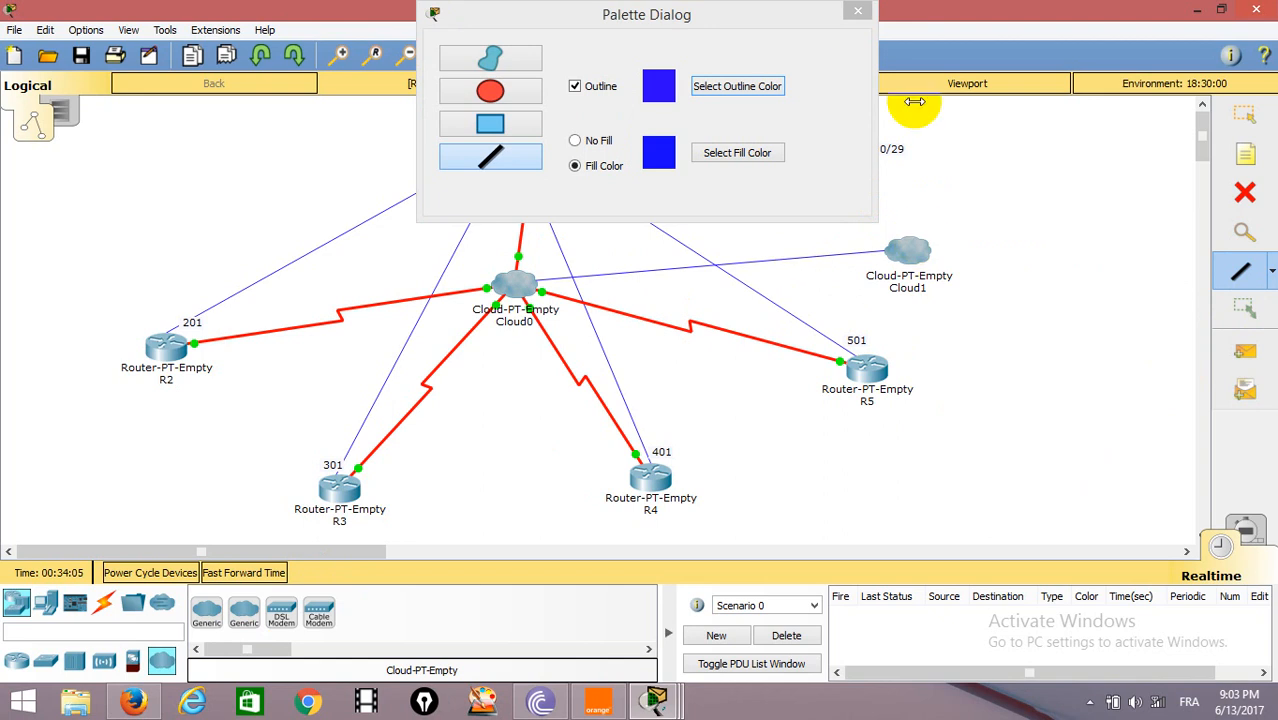
left_click(857, 11)
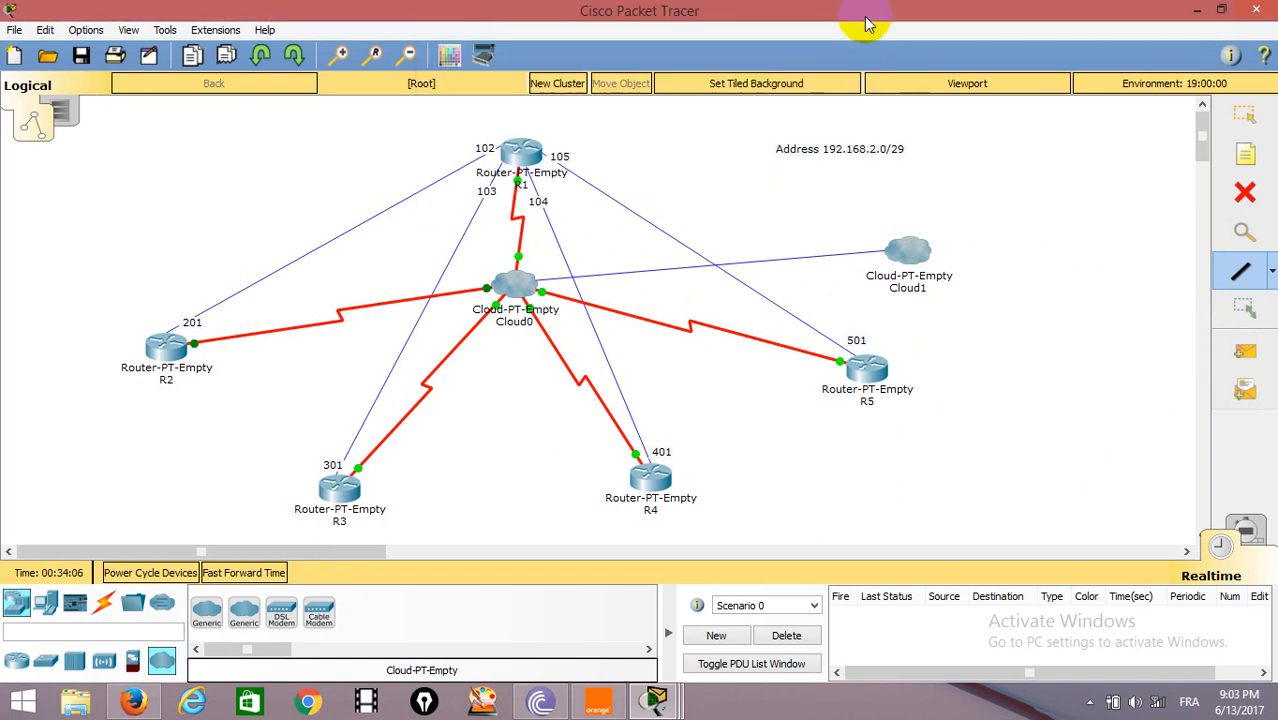
Delete Cloud1 and the line connecting it to Cloud0, and return to the selection tool.
left_click(1246, 193)
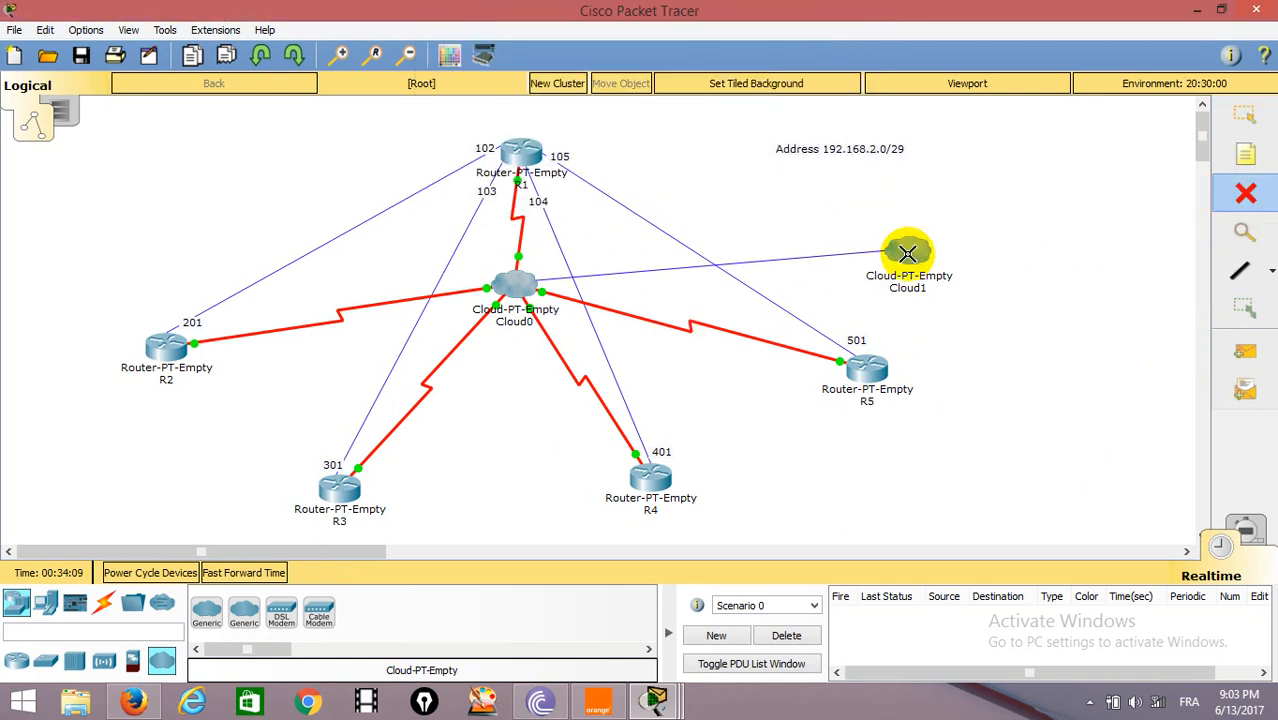
left_click(907, 253)
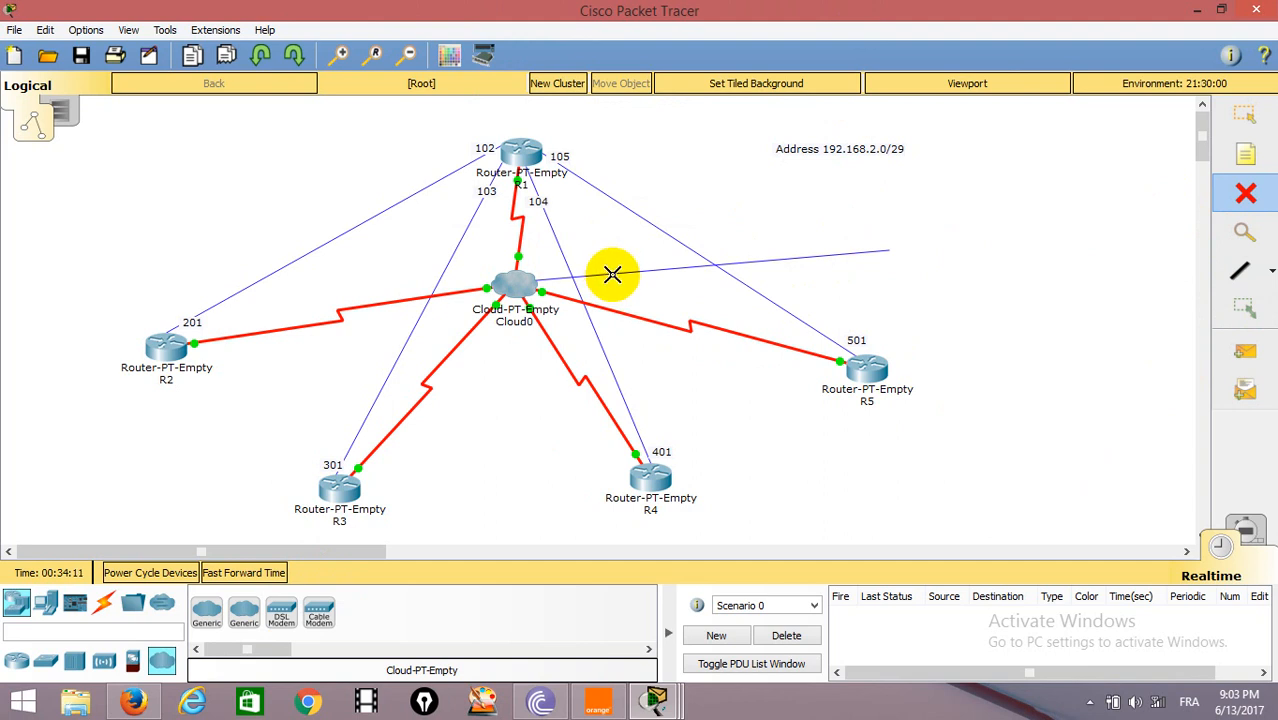
left_click(612, 272)
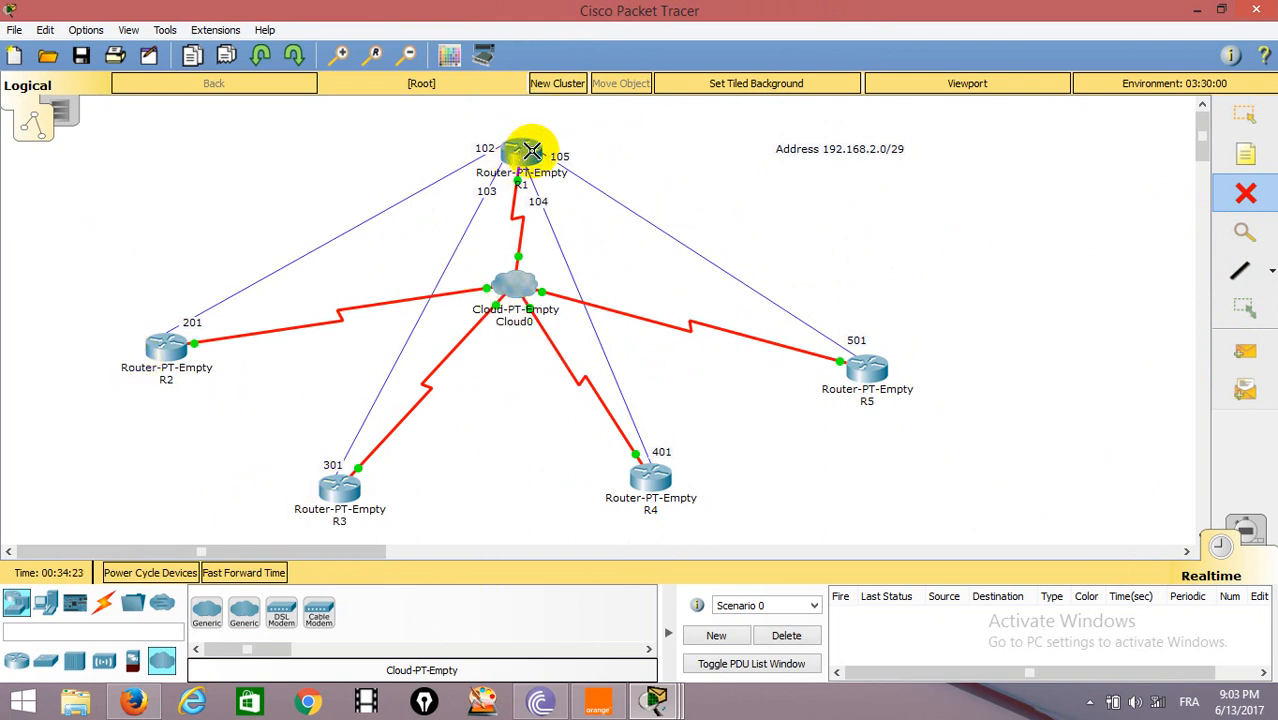
left_click(1245, 115)
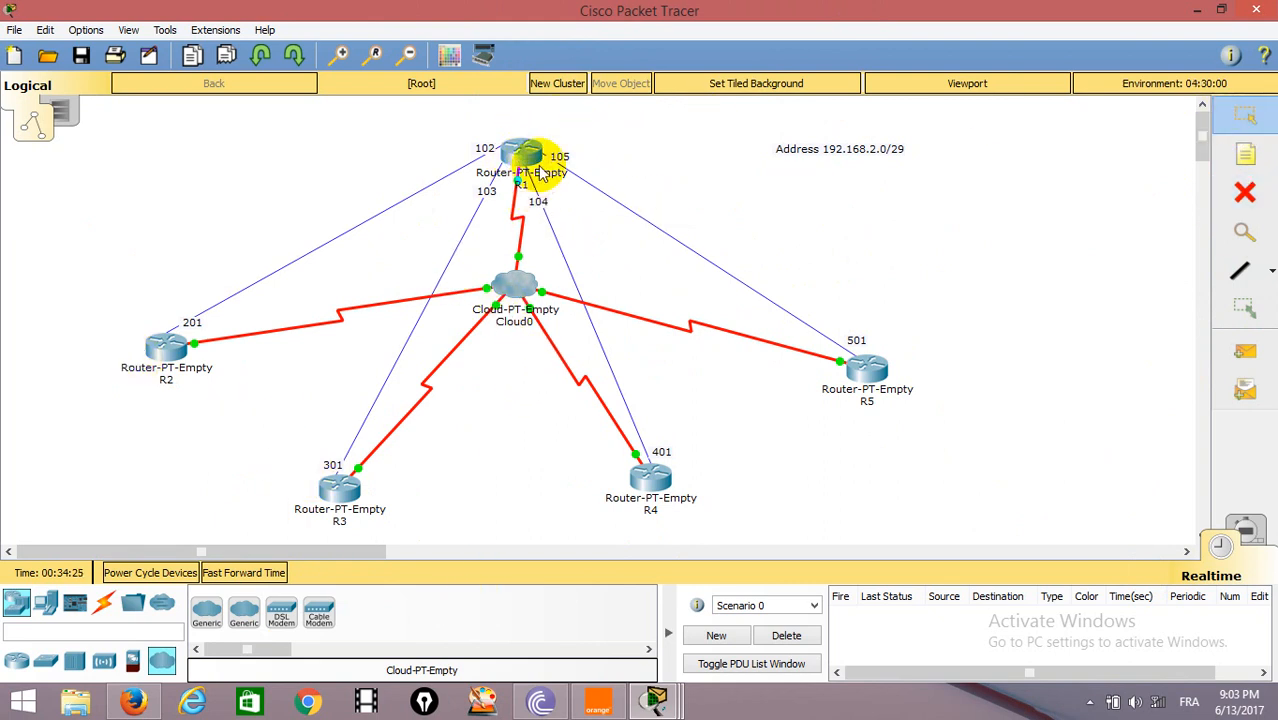